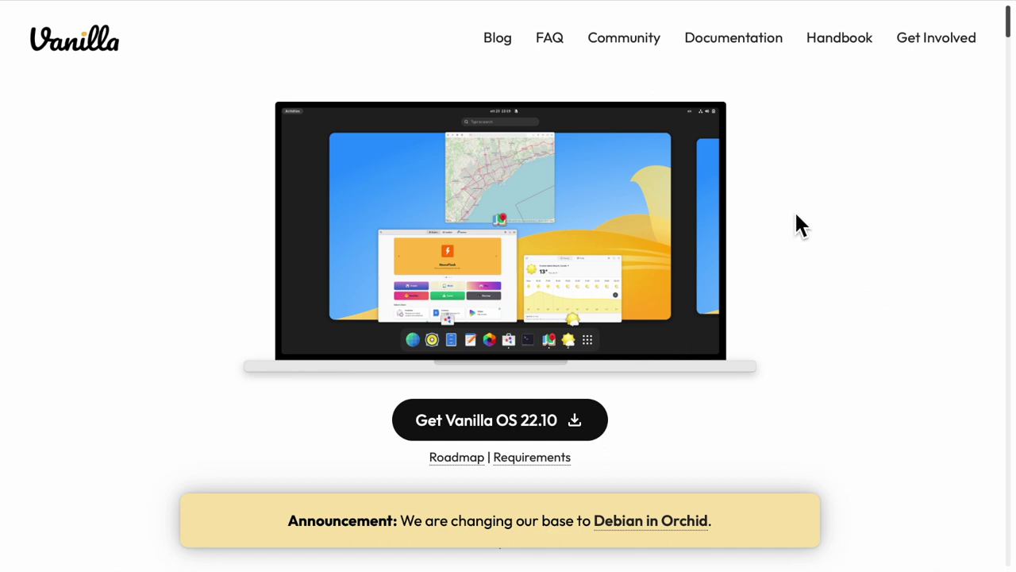
# Scroll the homepage from Up to Date down through Work, Play, Complete, Choice, Immutable to Free & Open Source.
pyautogui.scroll(-3, 798, 223)
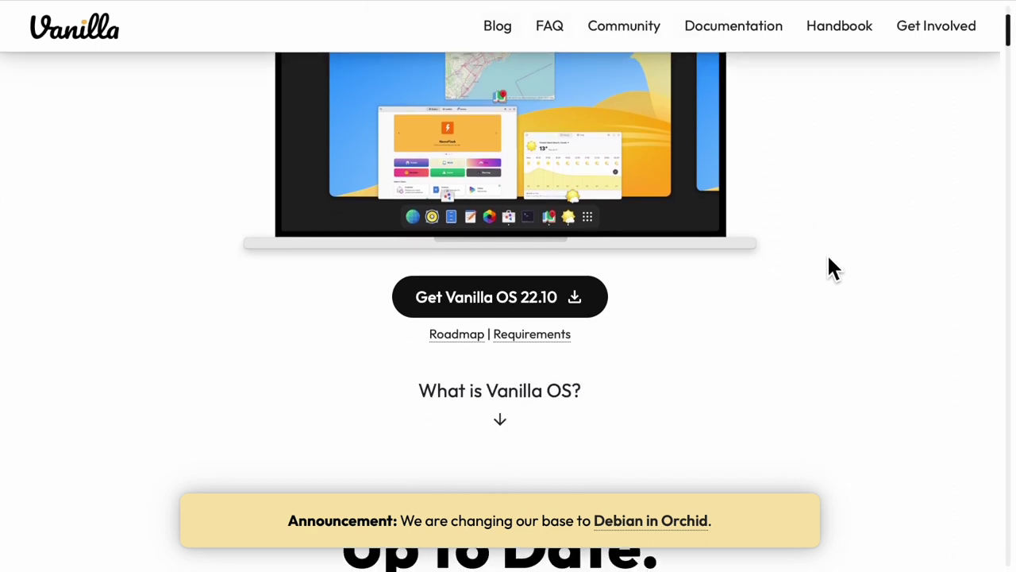
pyautogui.scroll(-5, 827, 268)
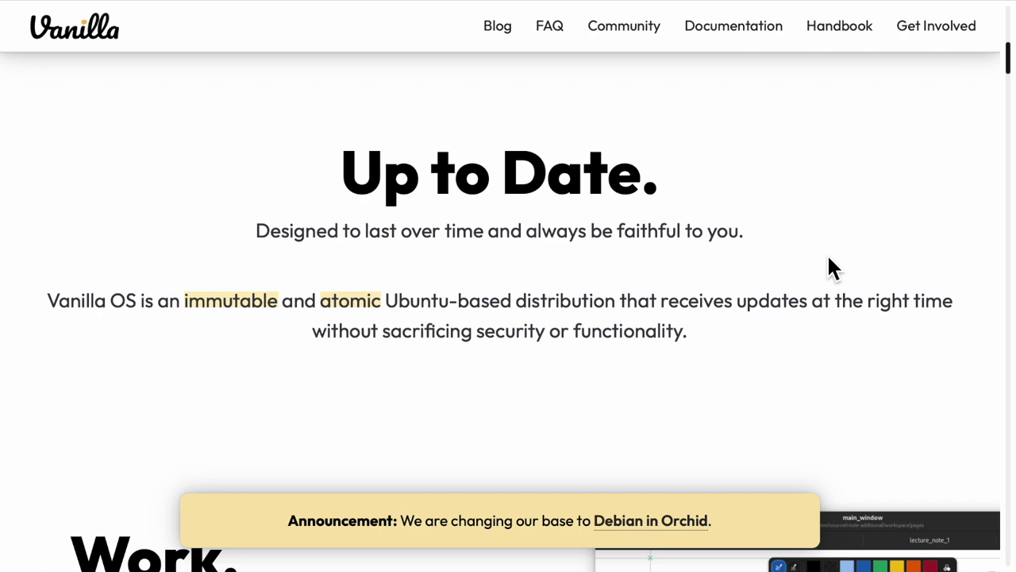
pyautogui.scroll(-2, 828, 258)
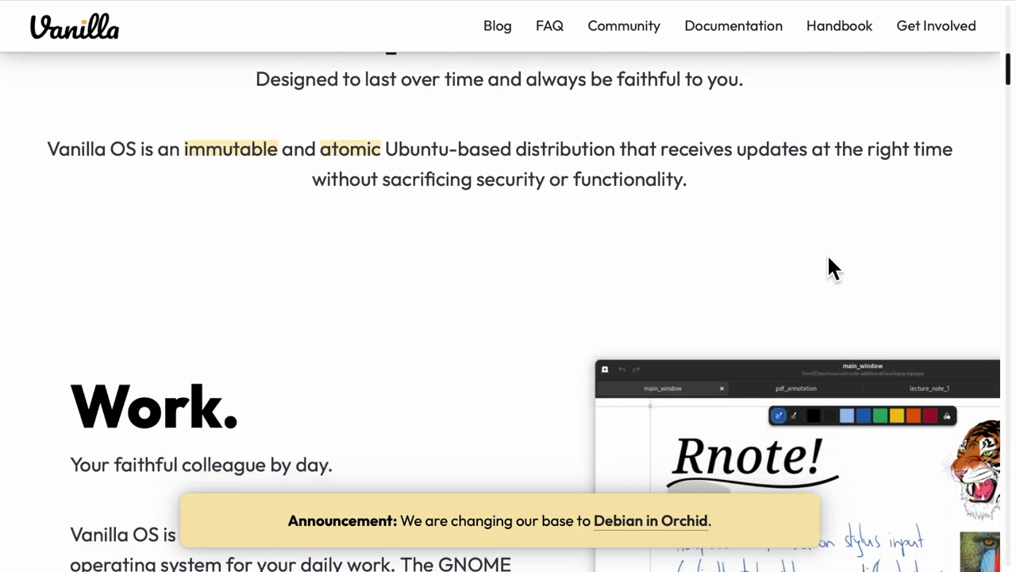
pyautogui.scroll(-6, 828, 258)
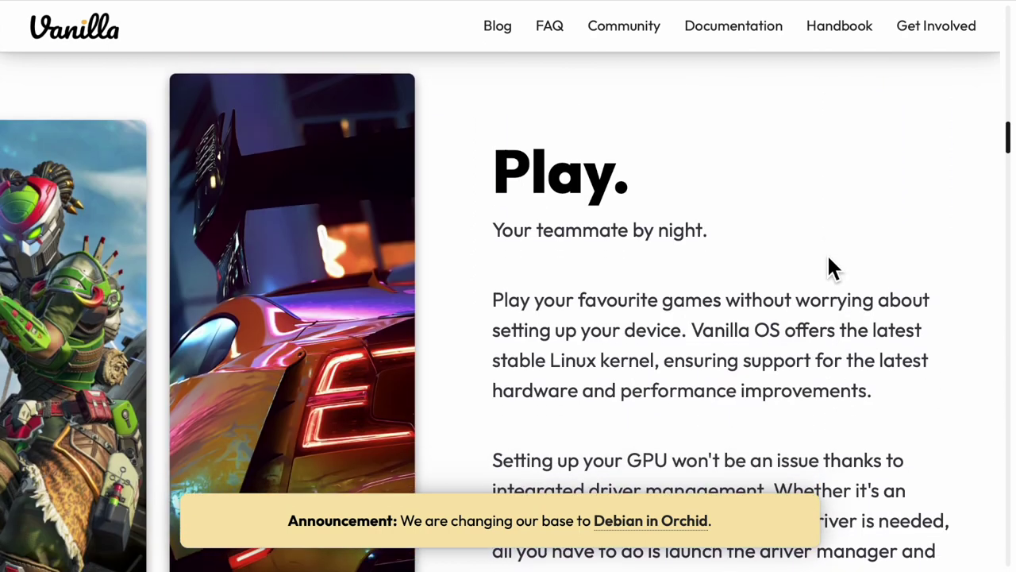
pyautogui.scroll(-5, 828, 267)
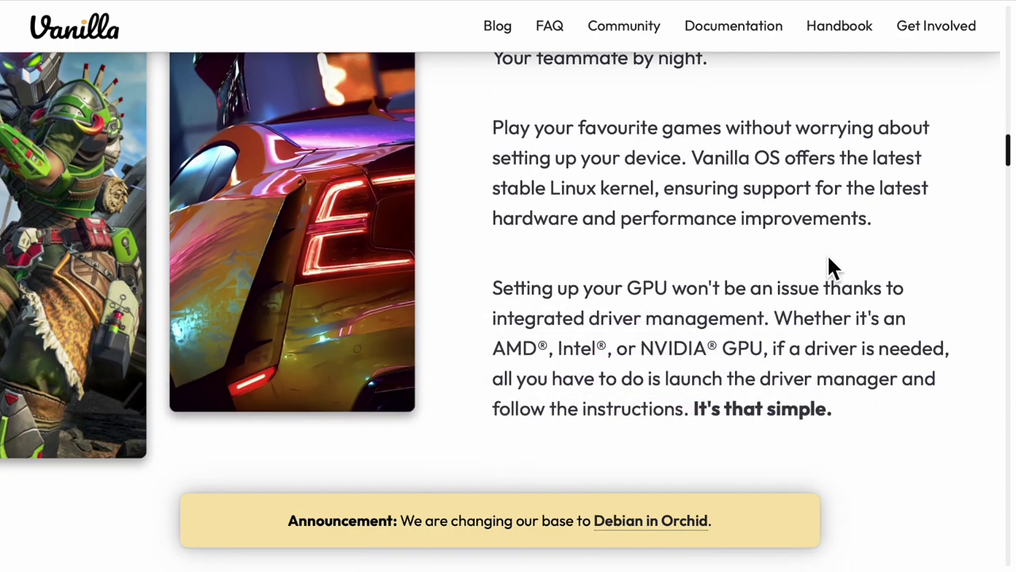
pyautogui.scroll(-4, 828, 262)
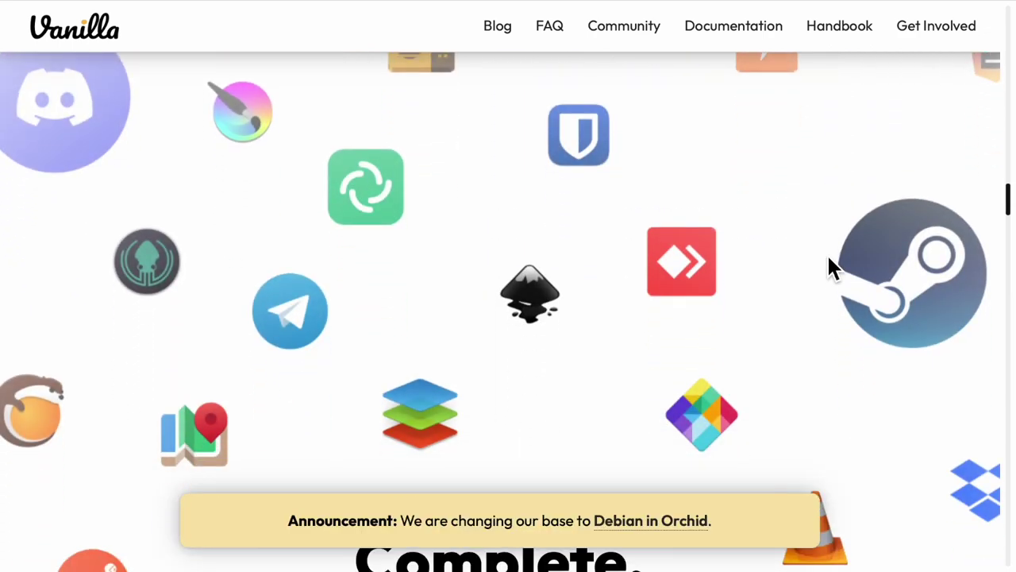
pyautogui.scroll(-5, 828, 262)
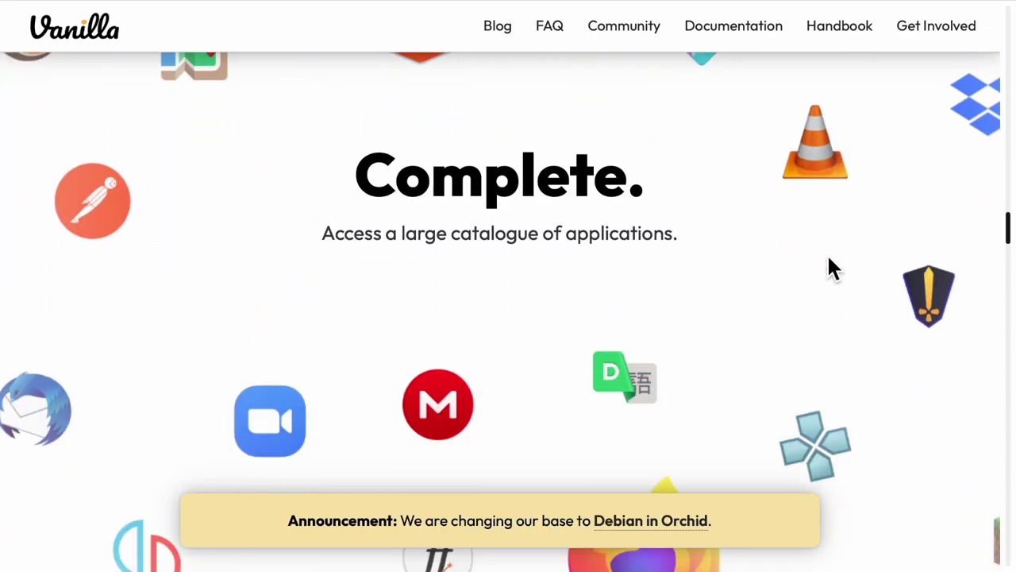
pyautogui.scroll(-7, 828, 268)
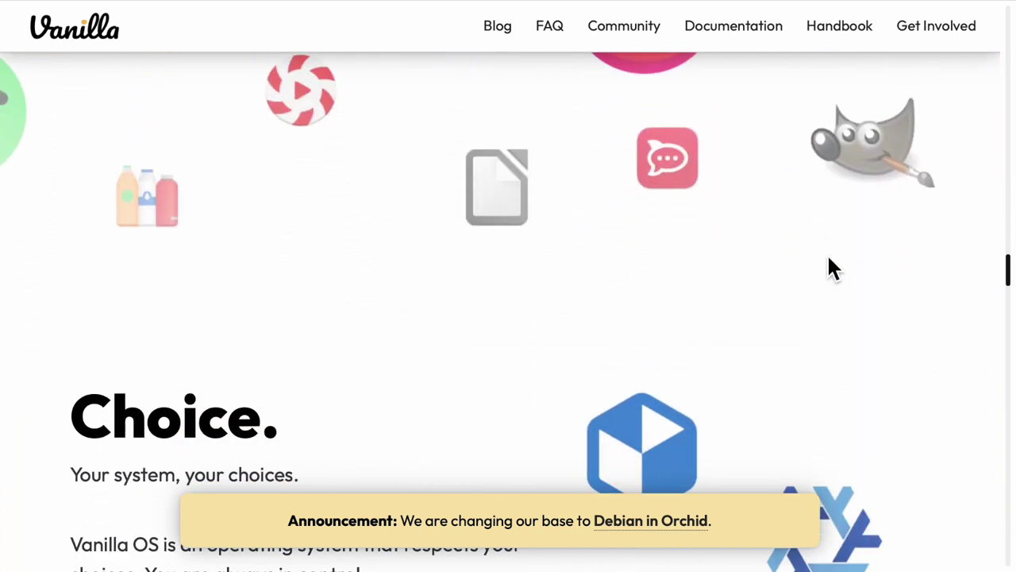
pyautogui.scroll(-1, 828, 267)
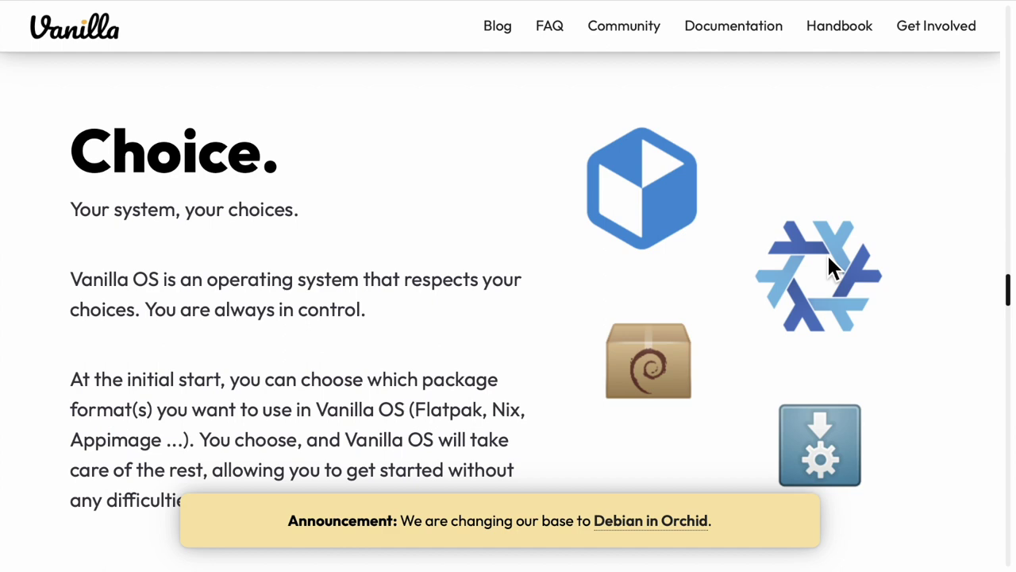
pyautogui.scroll(-1, 893, 246)
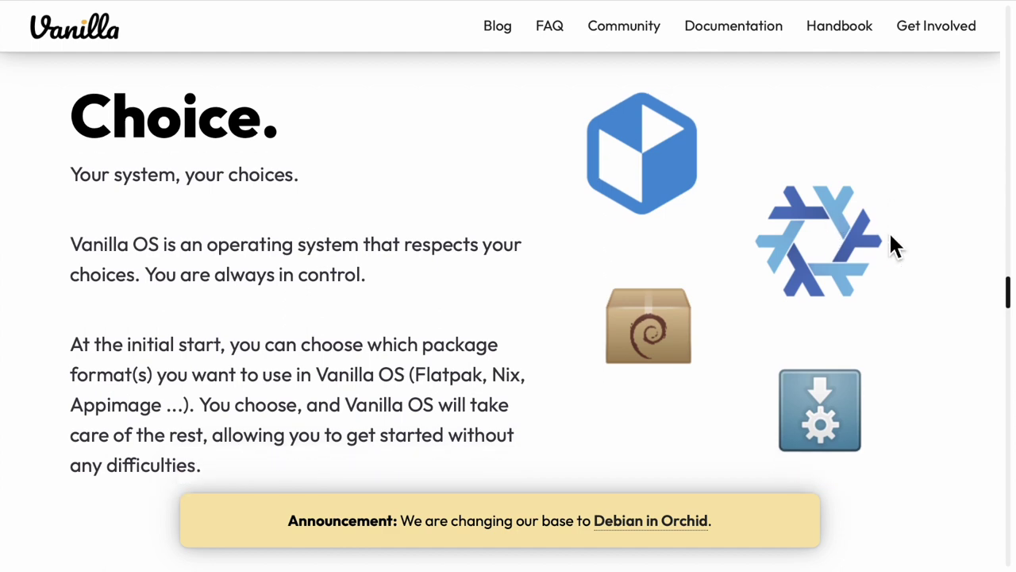
pyautogui.scroll(-4, 894, 246)
pyautogui.scroll(-3, 894, 246)
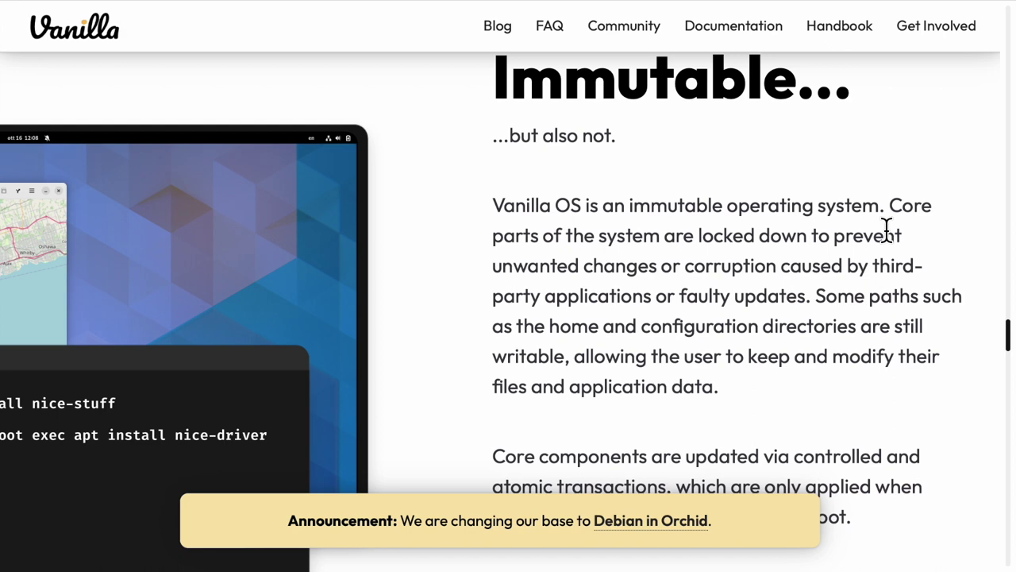
pyautogui.scroll(-7, 887, 230)
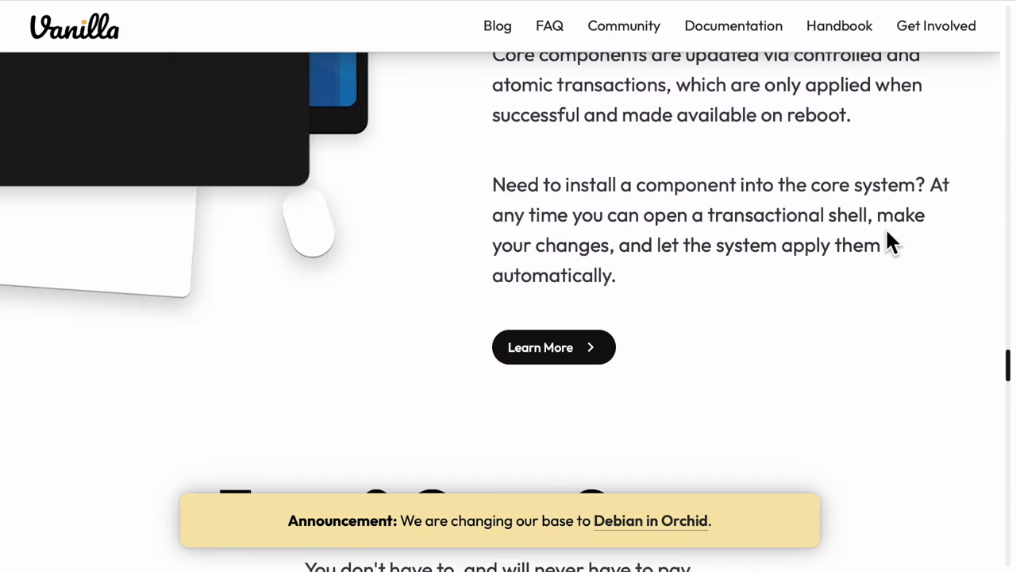
pyautogui.scroll(-3, 885, 230)
pyautogui.scroll(-2, 886, 230)
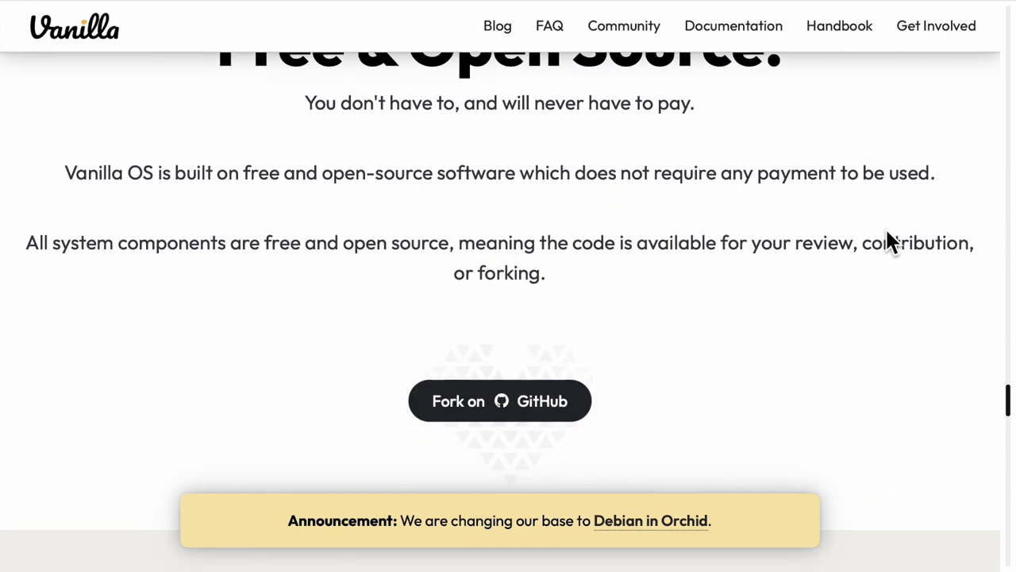
# Scroll back up to the Work feature section.
pyautogui.scroll(15, 886, 230)
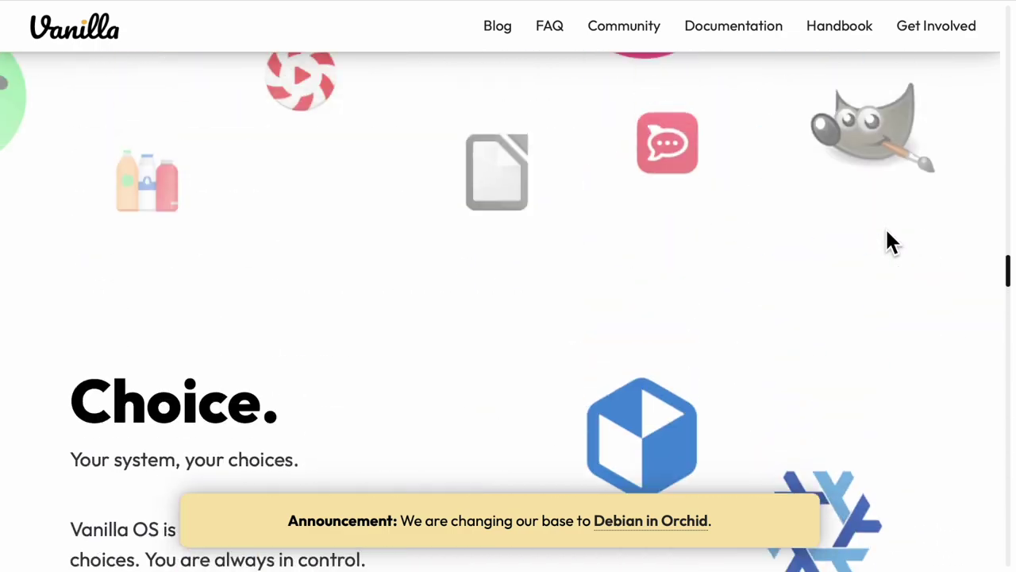
pyautogui.scroll(20, 886, 231)
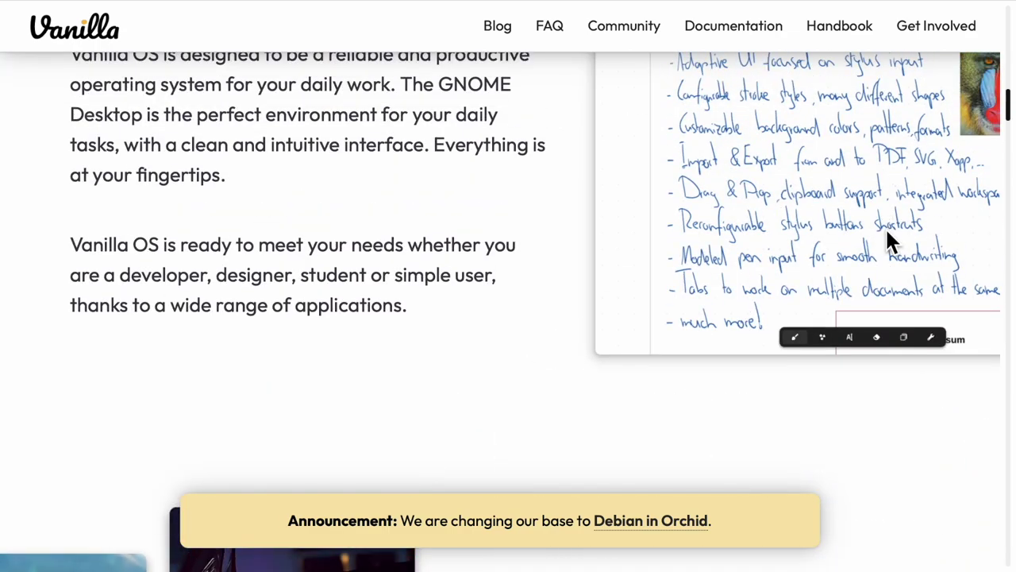
pyautogui.scroll(5, 886, 232)
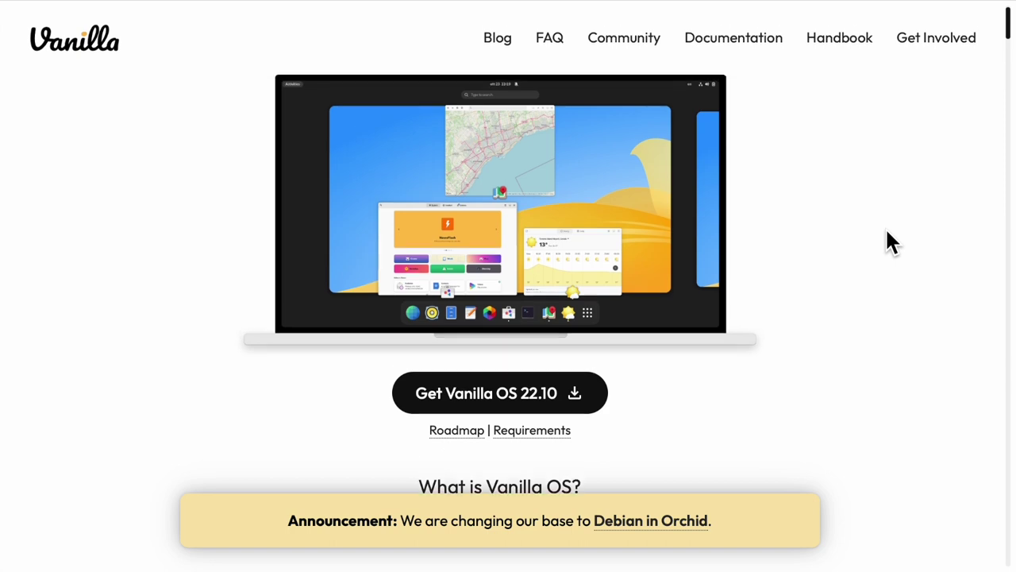
pyautogui.scroll(-10, 886, 232)
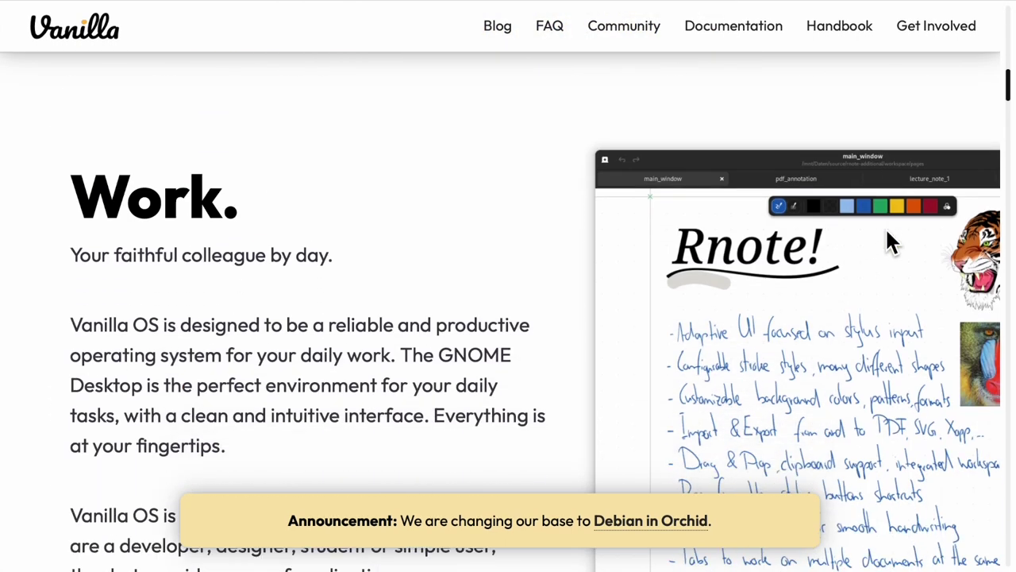
pyautogui.scroll(-1, 886, 232)
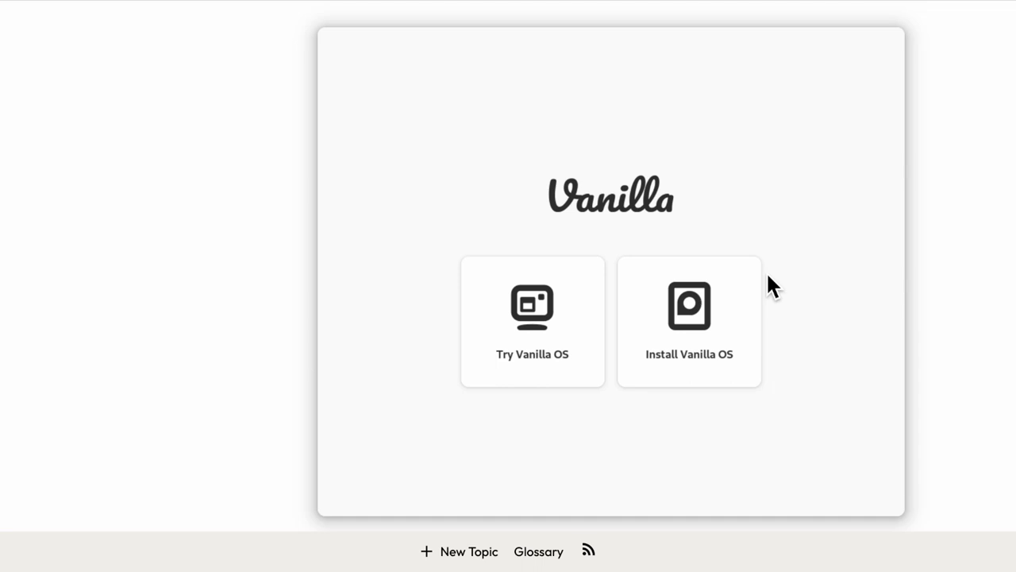
# Scroll the installation guide down to First Setup and back up to the installer screenshot.
pyautogui.scroll(-2, 768, 278)
pyautogui.scroll(-10, 768, 278)
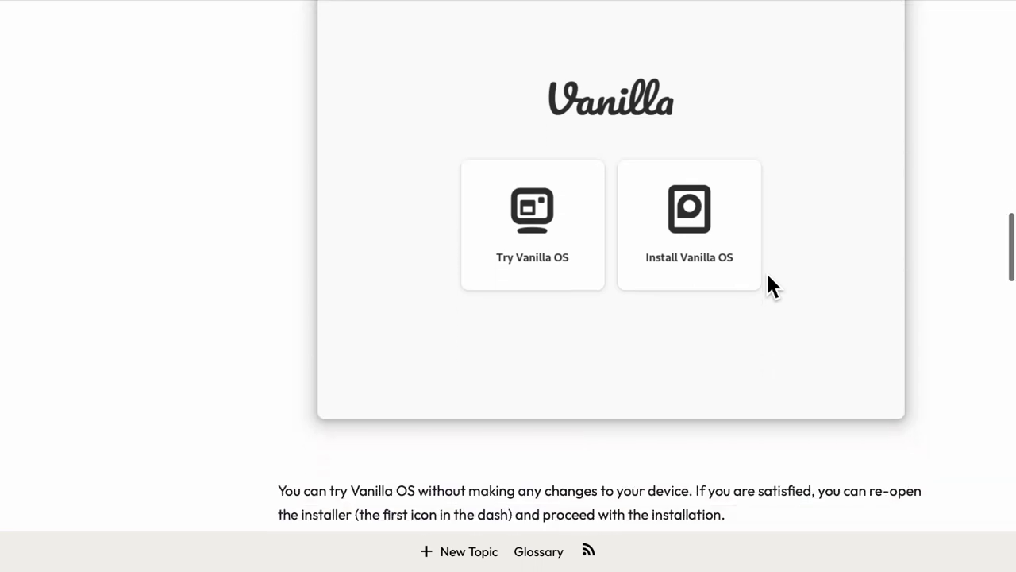
pyautogui.scroll(-6, 768, 278)
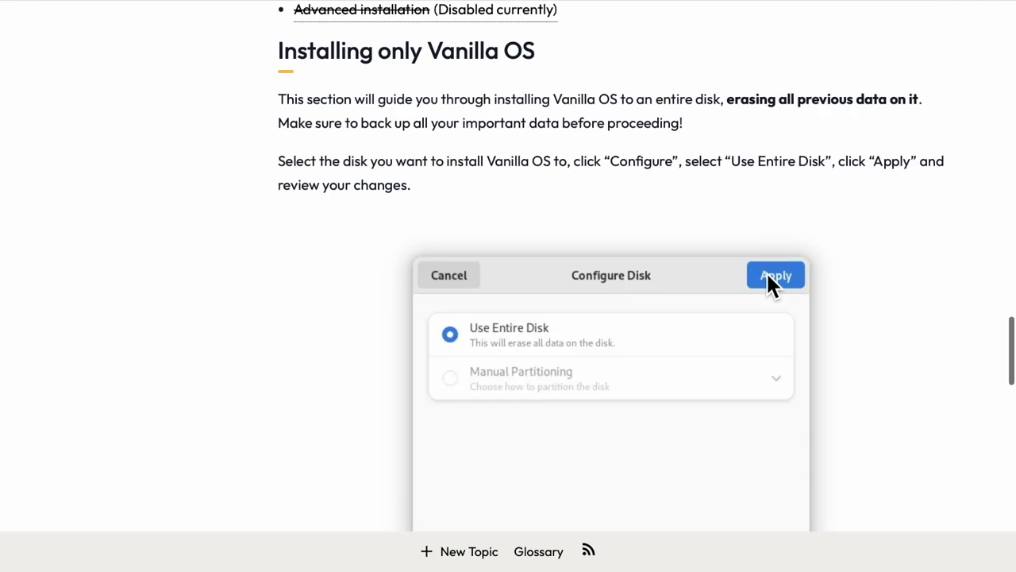
pyautogui.scroll(-8, 768, 278)
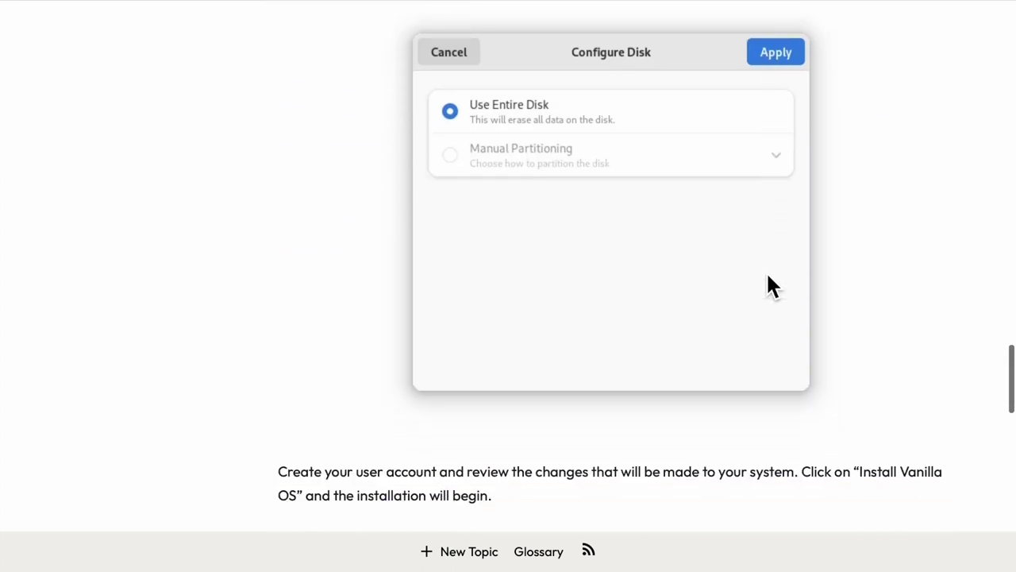
pyautogui.scroll(1, 768, 278)
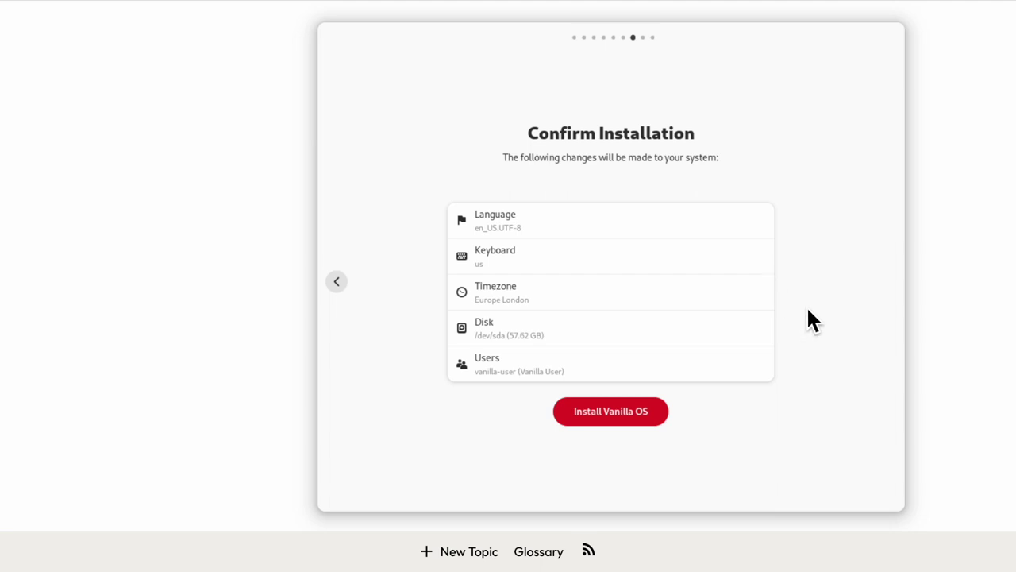
pyautogui.scroll(-6, 808, 311)
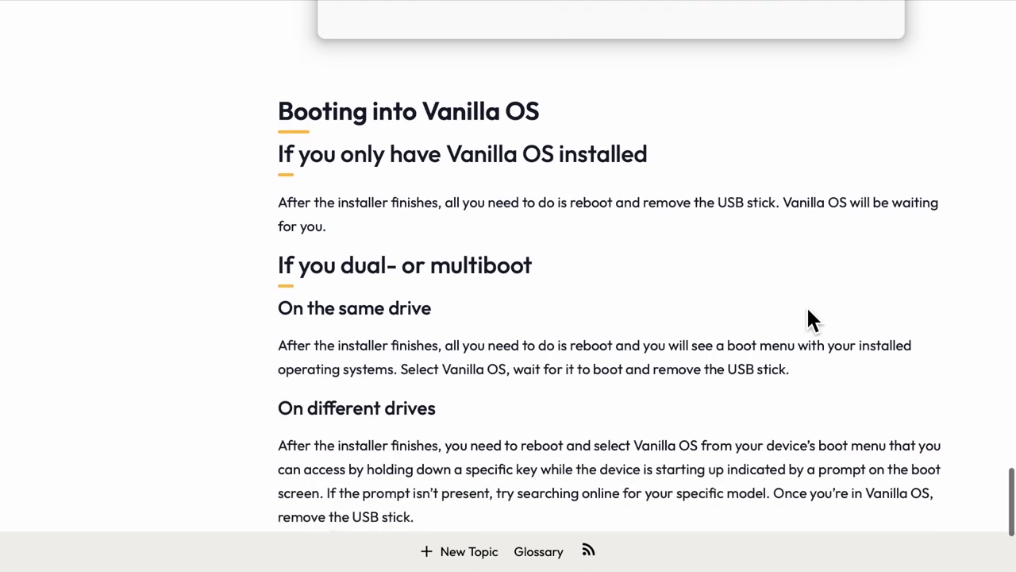
pyautogui.scroll(-4, 810, 318)
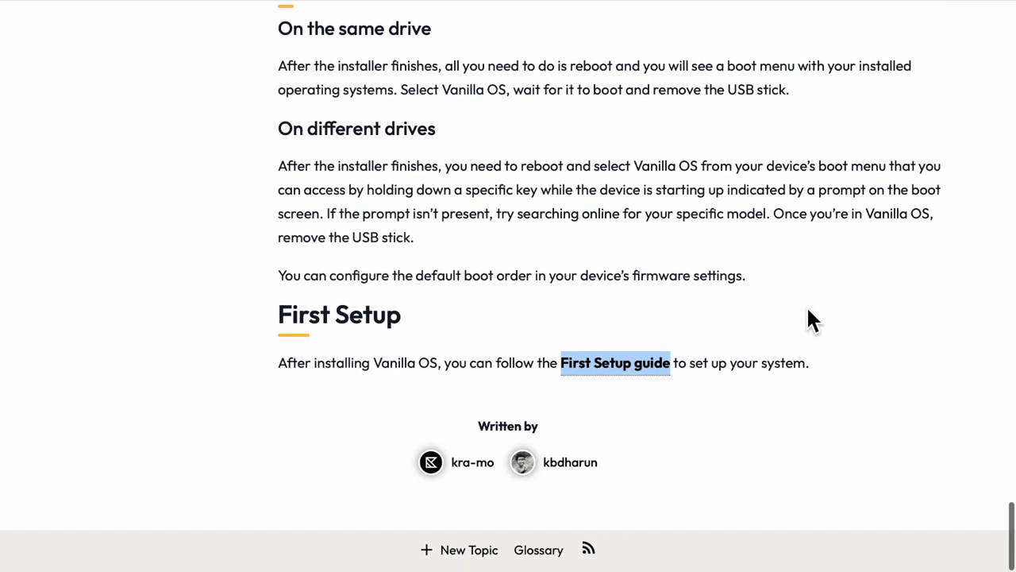
pyautogui.scroll(10, 807, 311)
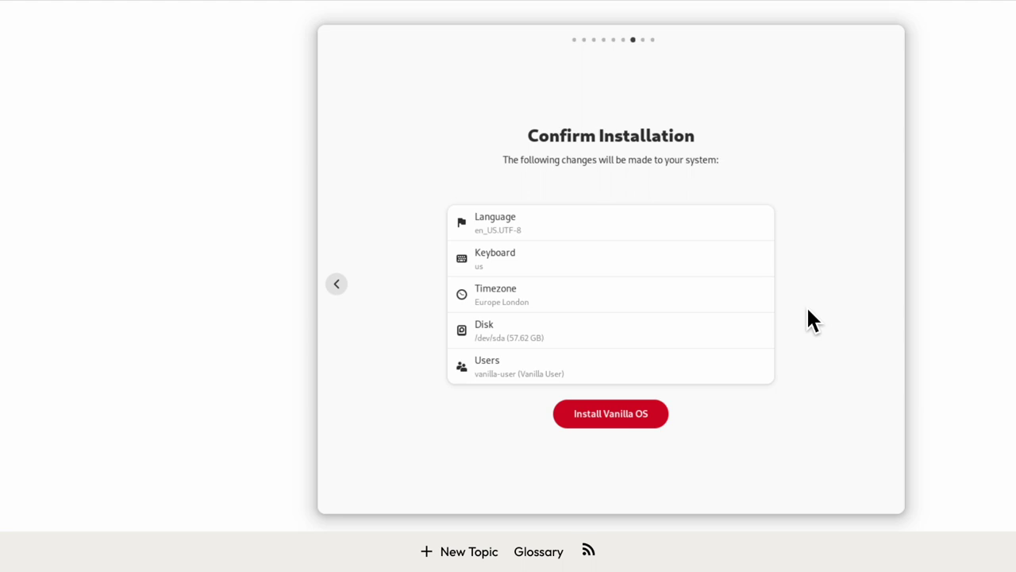
pyautogui.scroll(10, 807, 311)
pyautogui.scroll(-5, 808, 311)
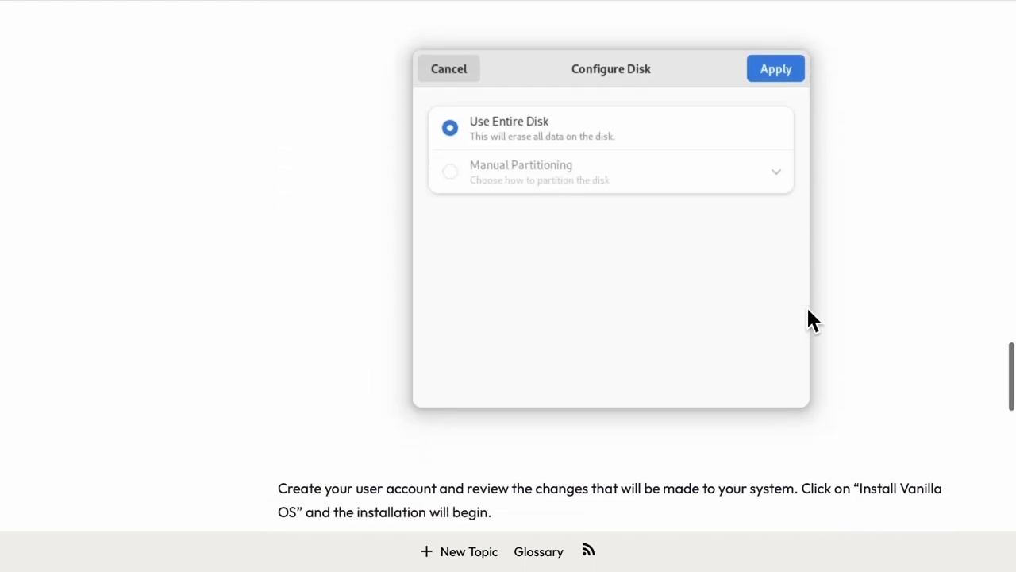
pyautogui.scroll(10, 807, 311)
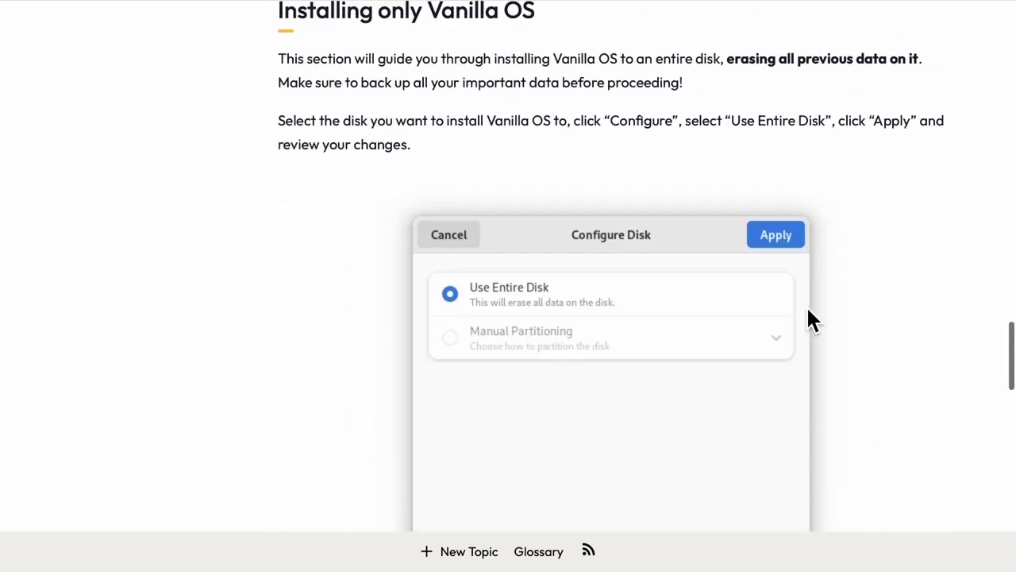
pyautogui.scroll(10, 807, 312)
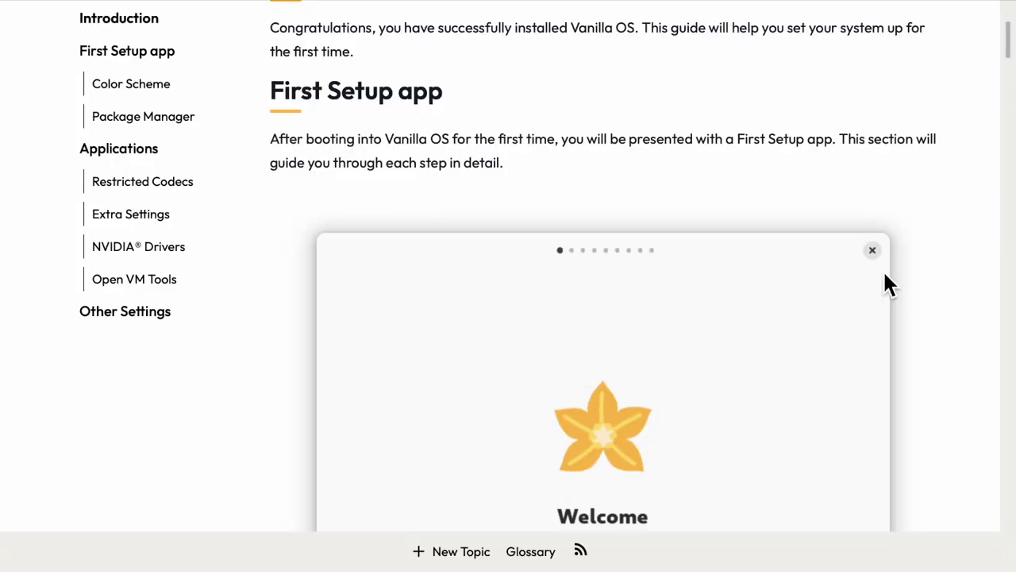
# Read the first-setup guide downward, starting from the Package Manager section.
pyautogui.scroll(-3, 885, 275)
pyautogui.scroll(-1, 886, 284)
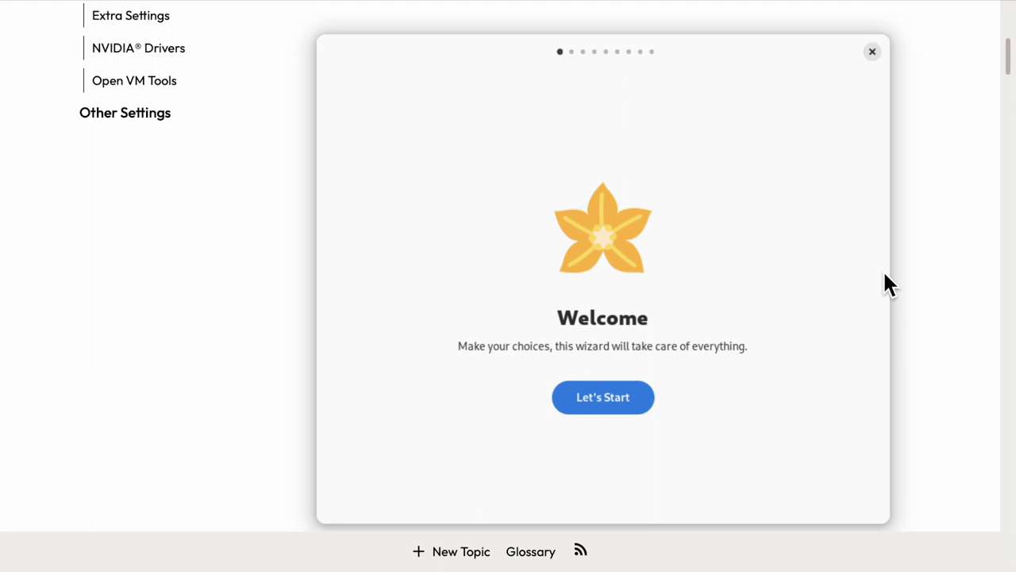
pyautogui.scroll(-6, 886, 284)
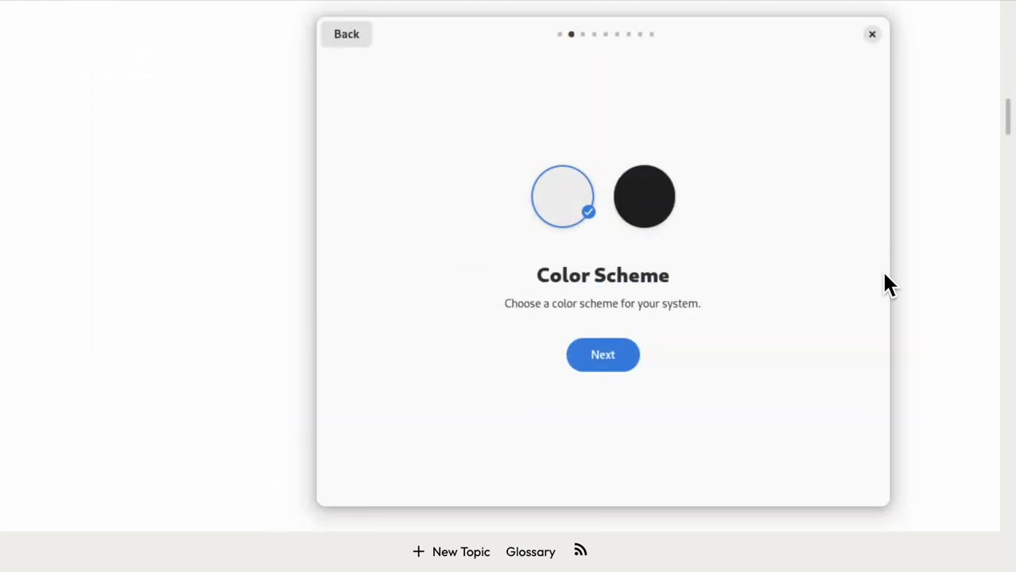
pyautogui.scroll(-10, 886, 285)
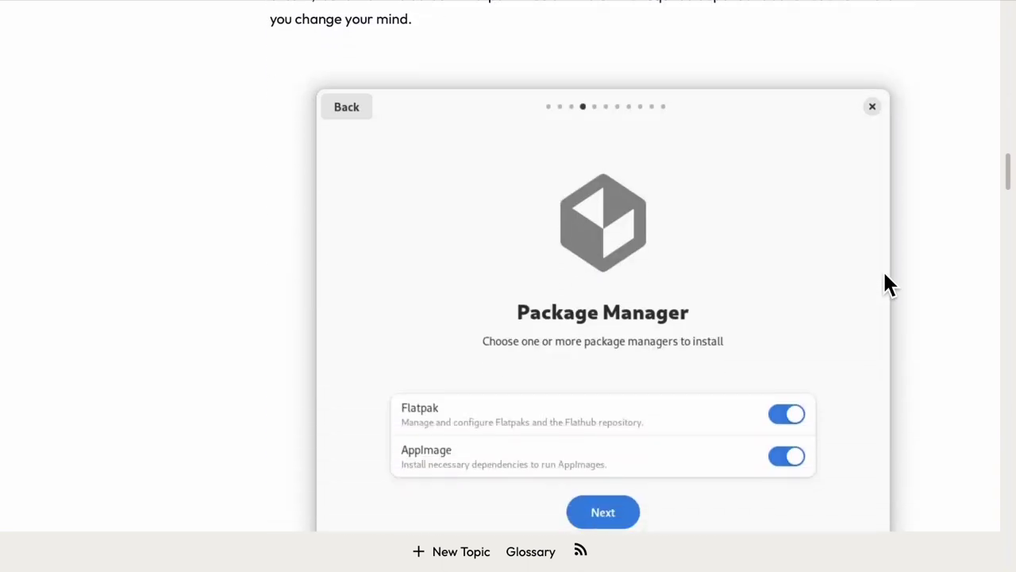
pyautogui.scroll(-1, 886, 282)
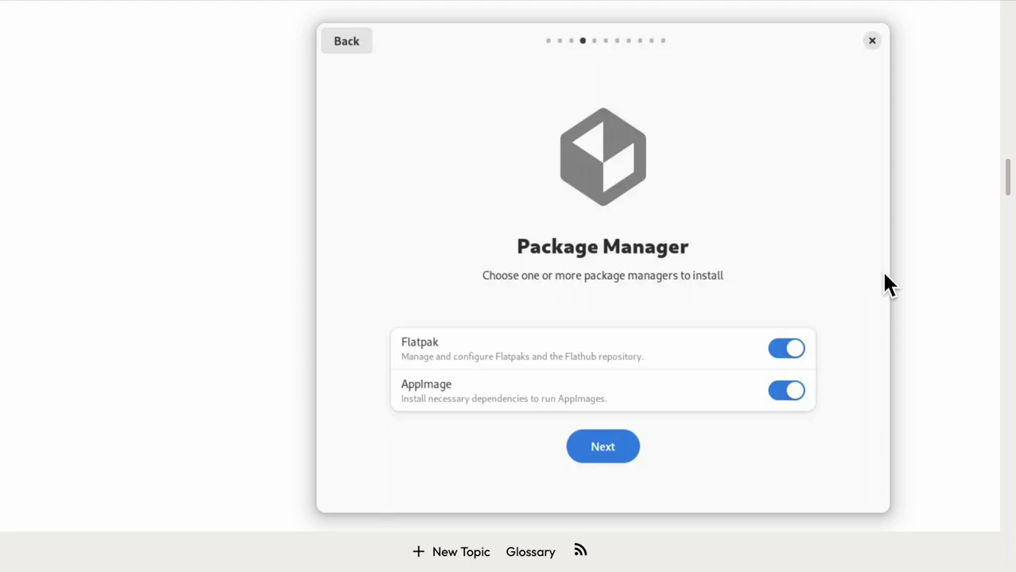
pyautogui.scroll(-7, 885, 275)
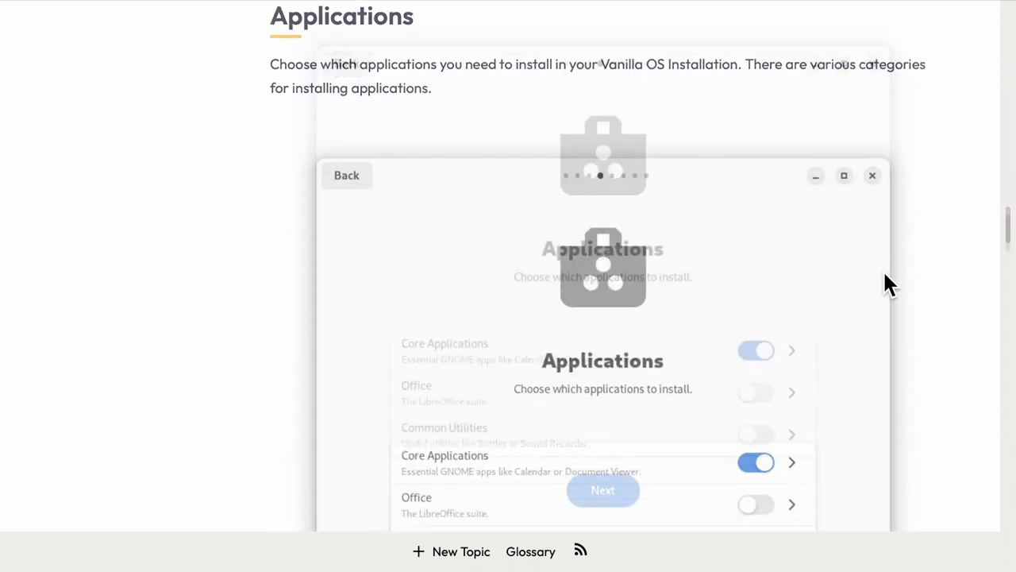
pyautogui.scroll(-1, 885, 275)
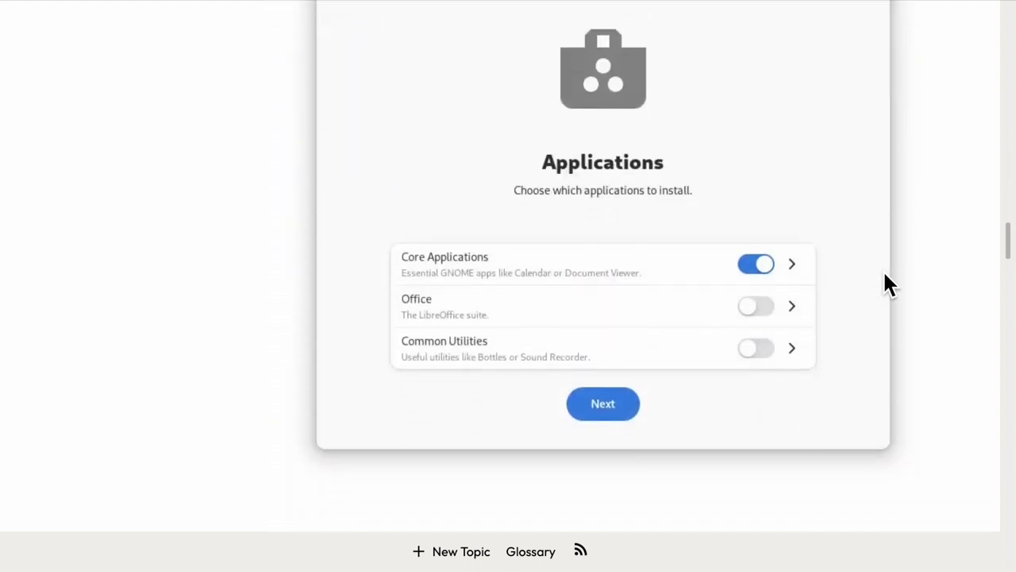
pyautogui.scroll(-1, 887, 284)
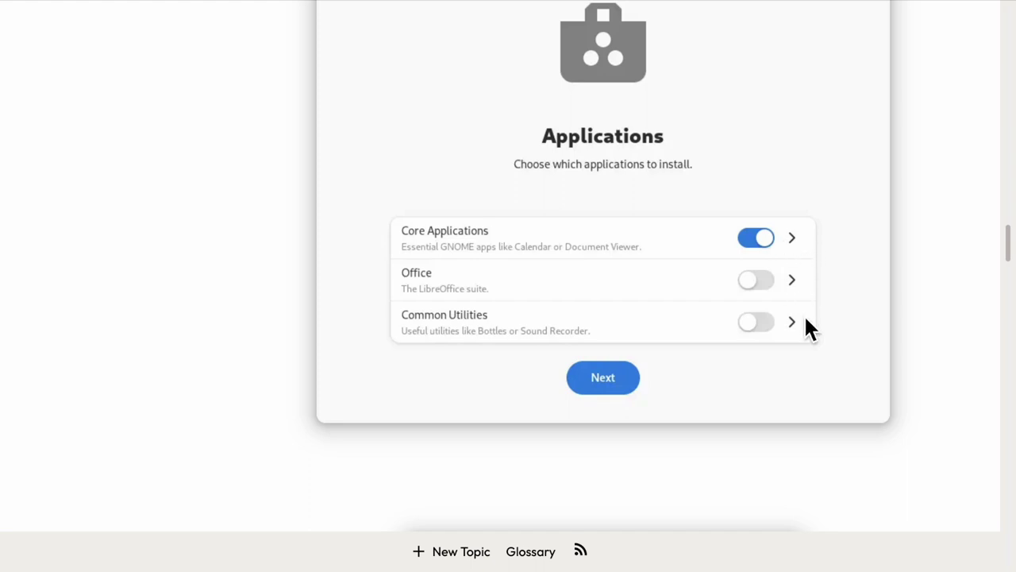
pyautogui.scroll(-6, 805, 317)
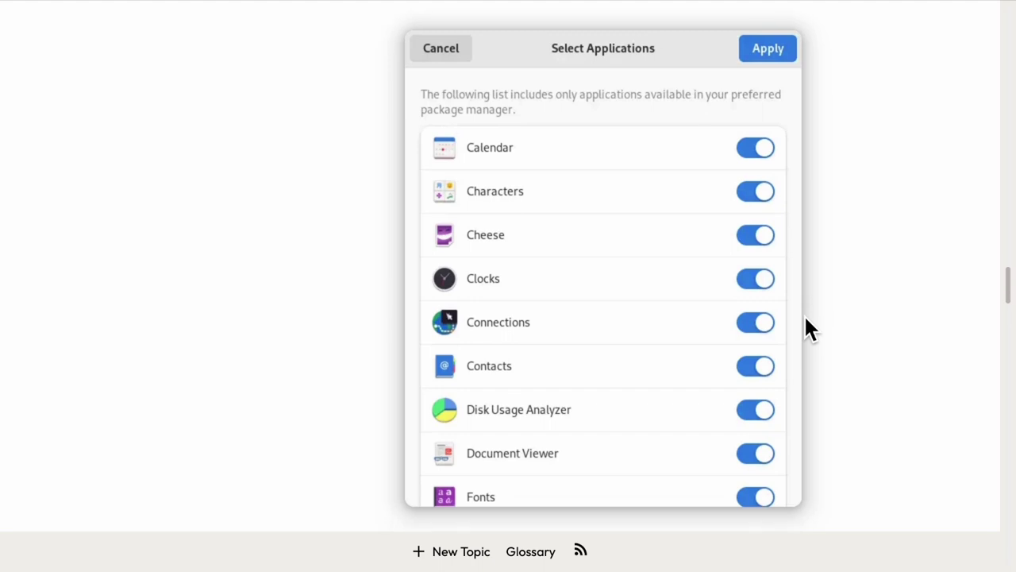
pyautogui.scroll(4, 806, 326)
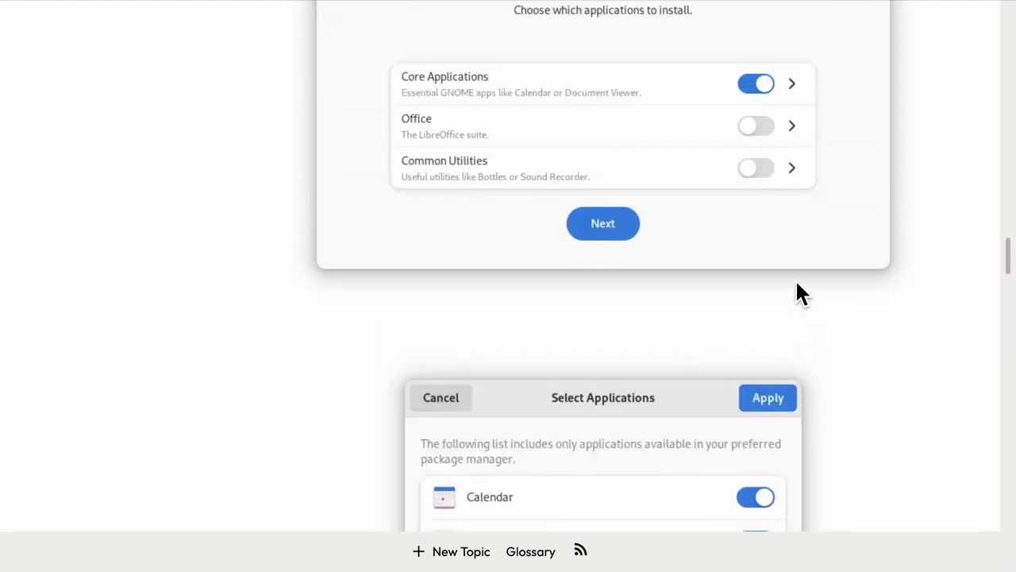
# Continue scrolling down the guide to the Other Settings section.
pyautogui.scroll(-5, 783, 164)
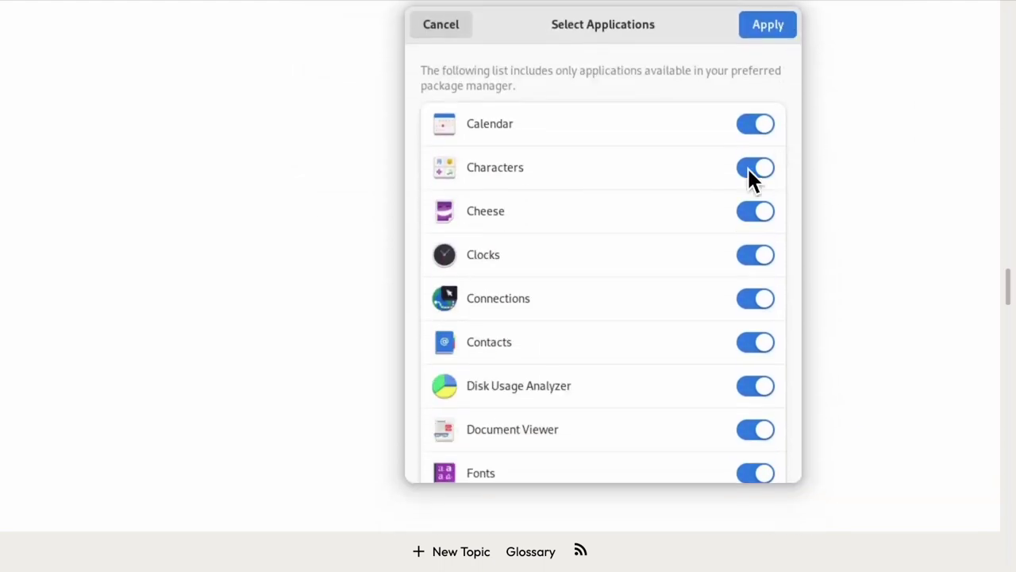
pyautogui.scroll(-5, 724, 299)
pyautogui.scroll(-5, 724, 298)
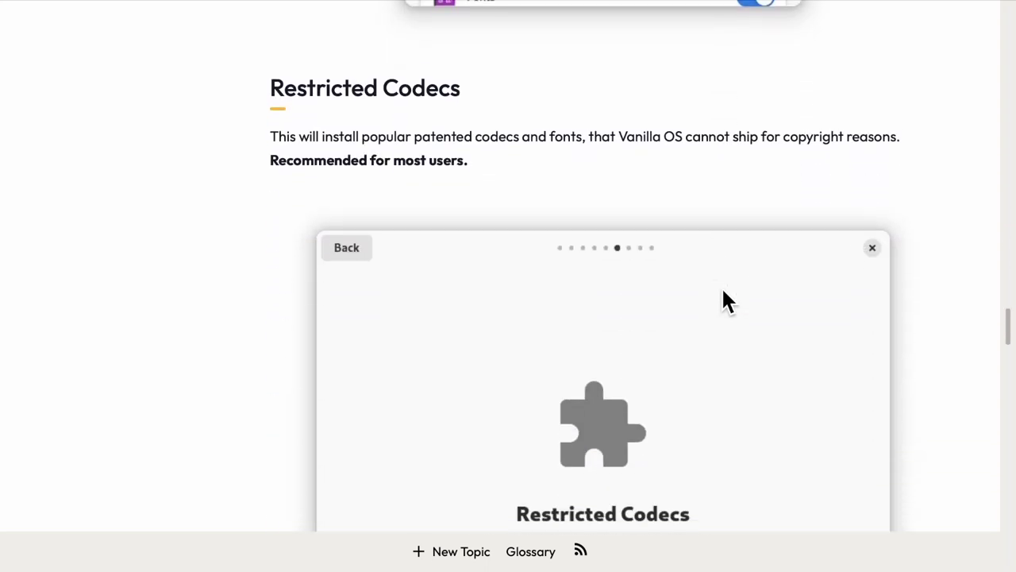
pyautogui.scroll(-1, 723, 292)
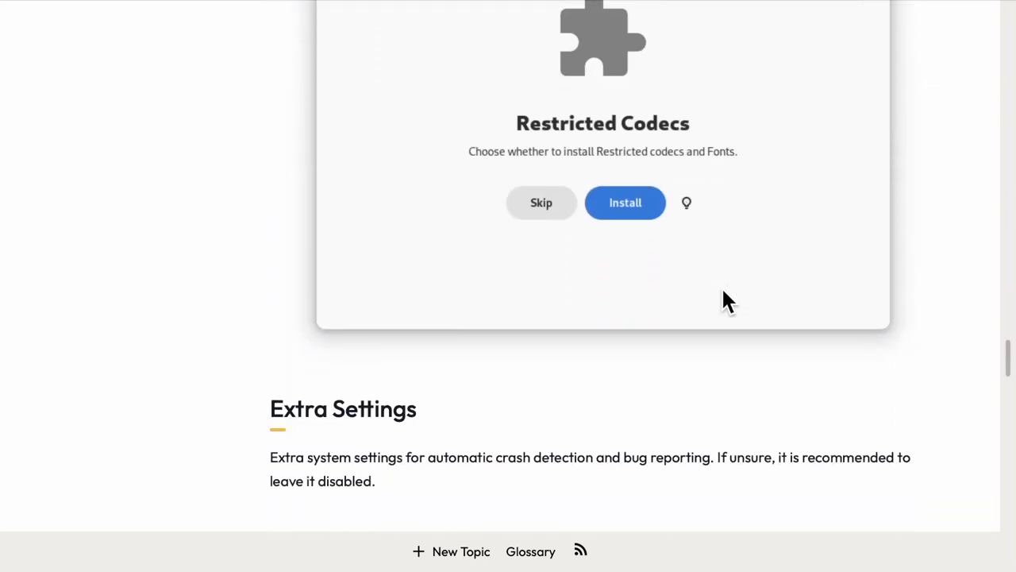
pyautogui.scroll(-1, 723, 292)
pyautogui.scroll(-9, 722, 290)
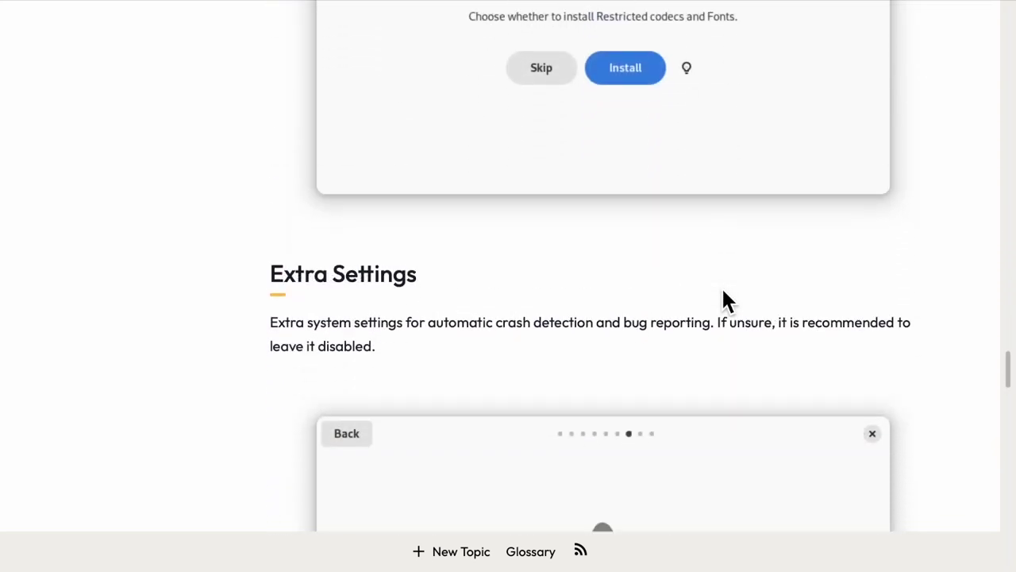
pyautogui.scroll(-3, 727, 300)
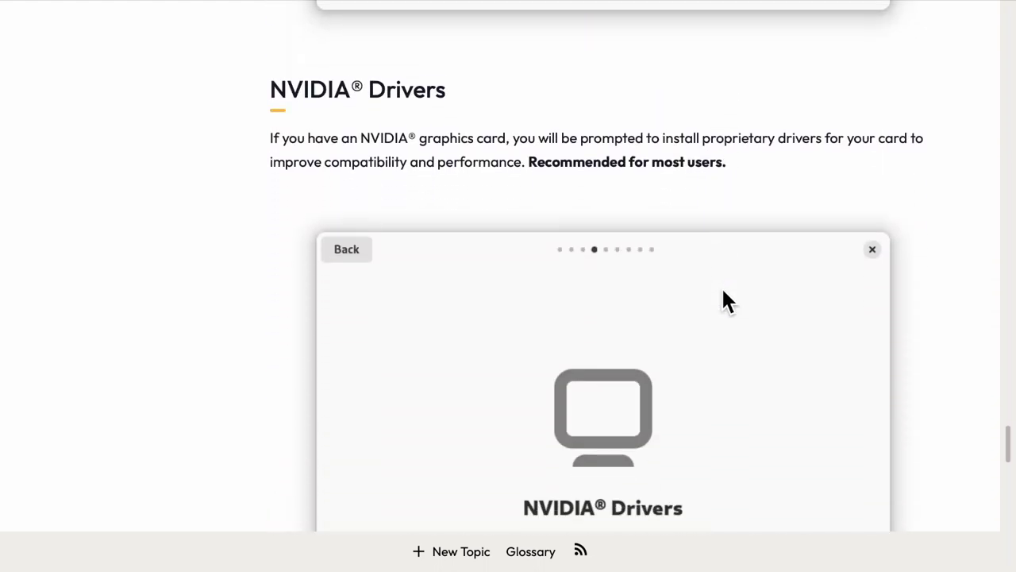
pyautogui.scroll(-1, 726, 300)
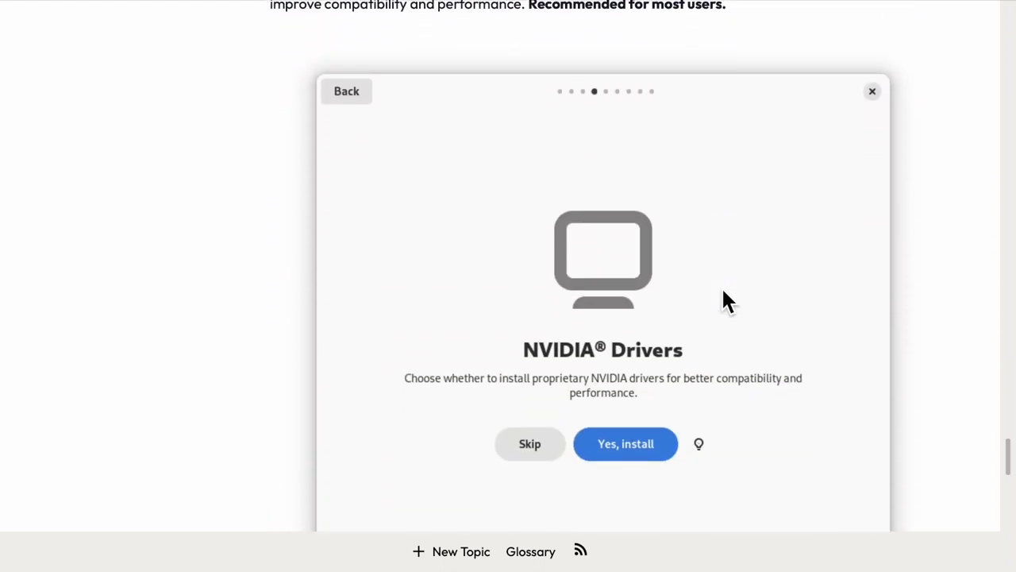
pyautogui.scroll(-2, 726, 300)
pyautogui.scroll(-6, 723, 290)
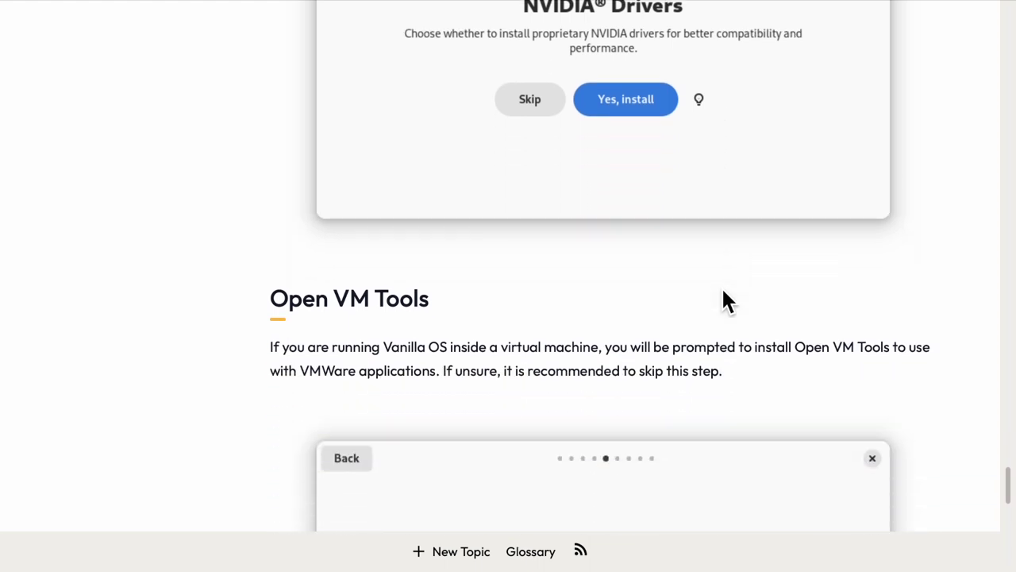
pyautogui.scroll(-3, 726, 300)
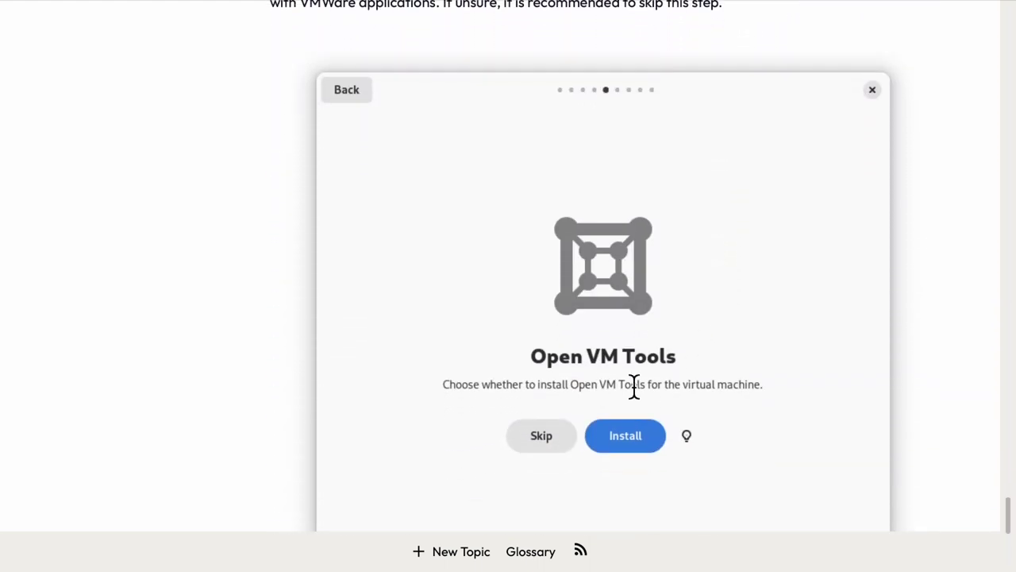
pyautogui.scroll(-1, 805, 345)
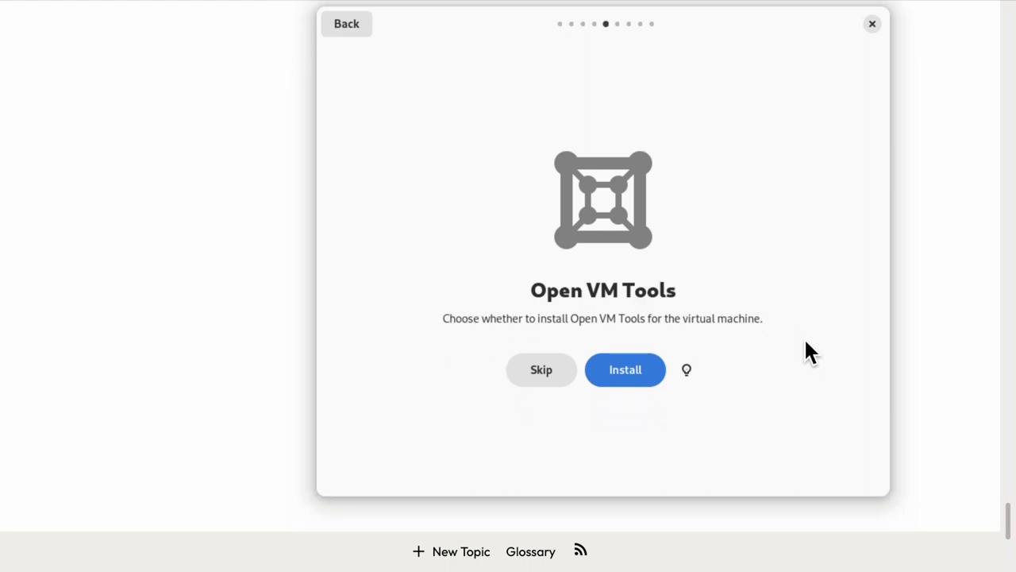
pyautogui.scroll(-1, 805, 345)
pyautogui.scroll(-3, 808, 351)
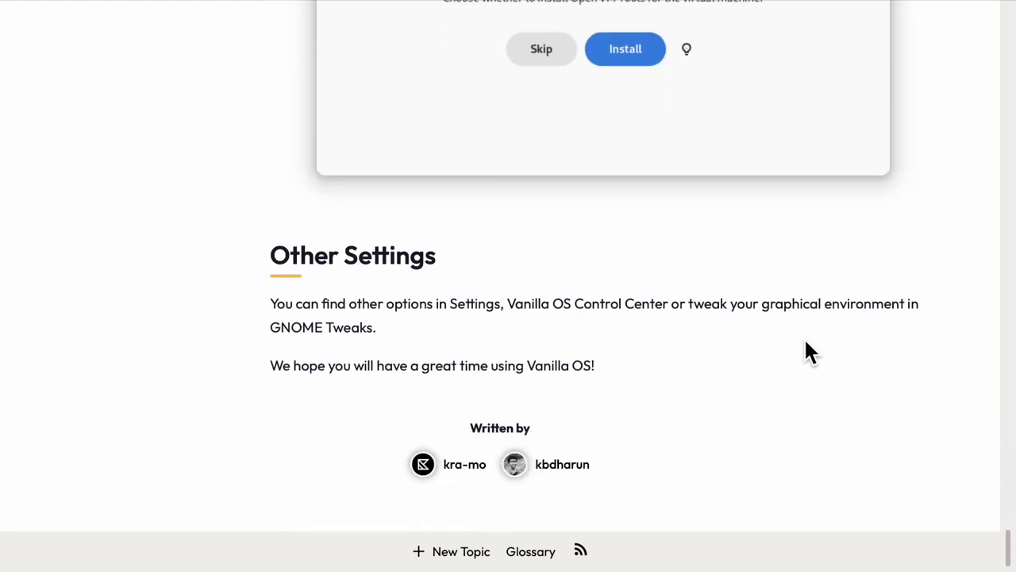
# Scroll back up to the Applications section.
pyautogui.scroll(4, 808, 351)
pyautogui.scroll(6, 807, 346)
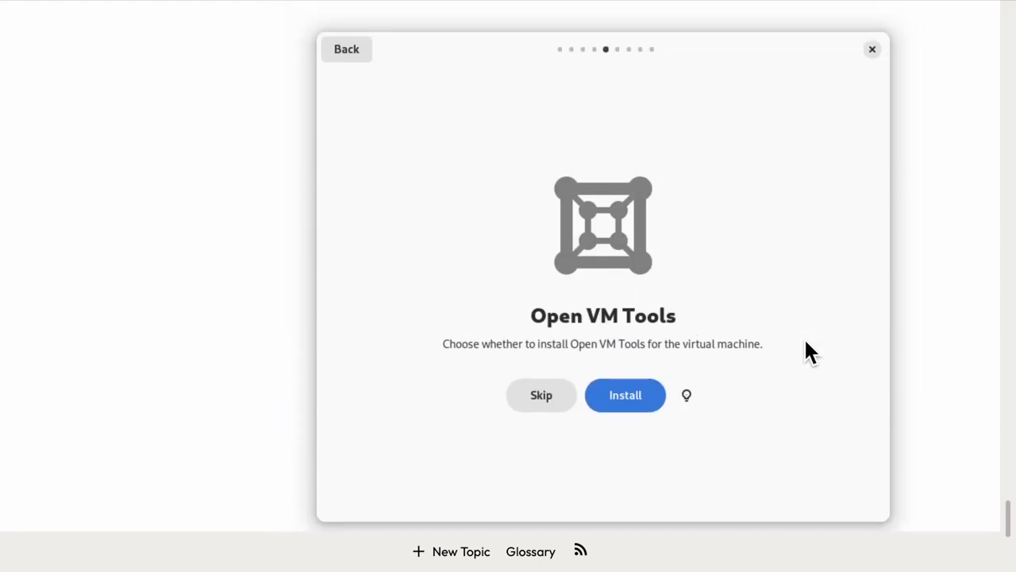
pyautogui.scroll(9, 805, 343)
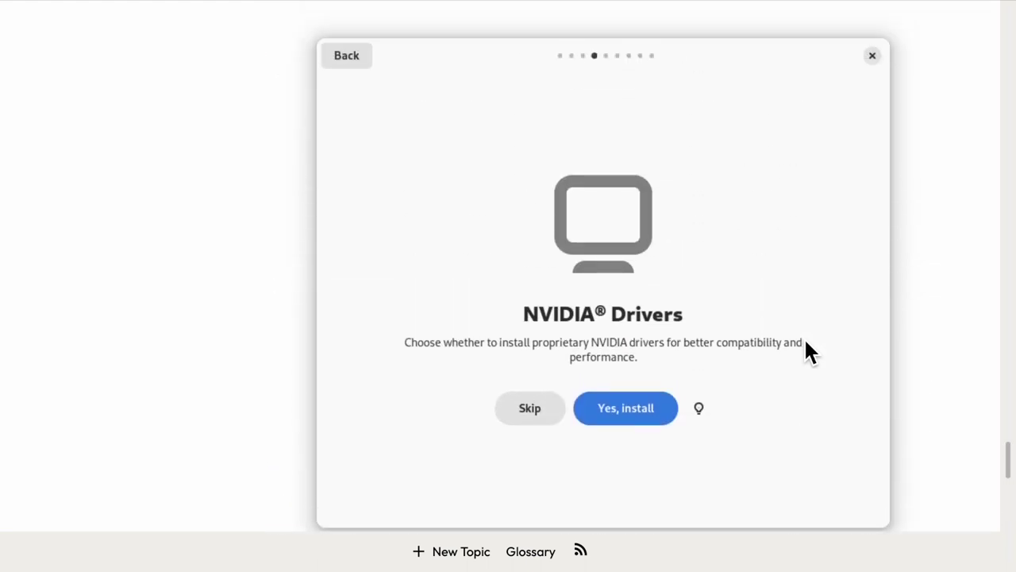
pyautogui.scroll(7, 816, 315)
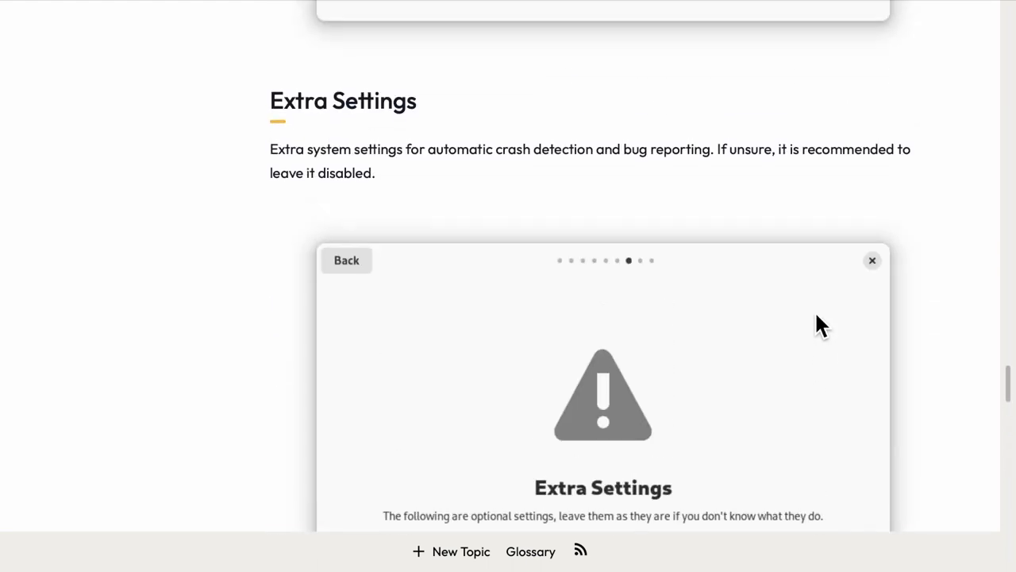
pyautogui.scroll(10, 811, 310)
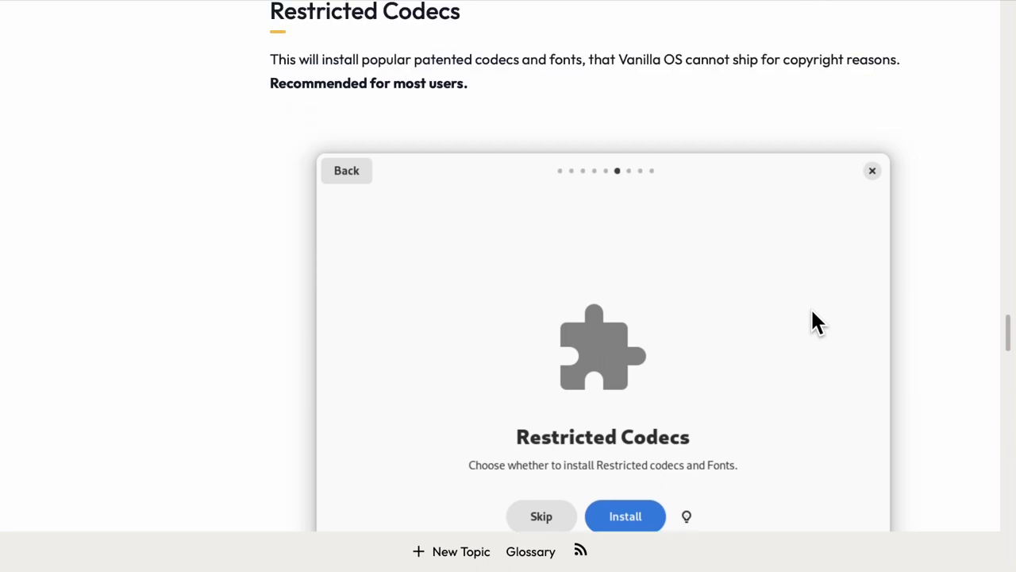
pyautogui.scroll(10, 811, 311)
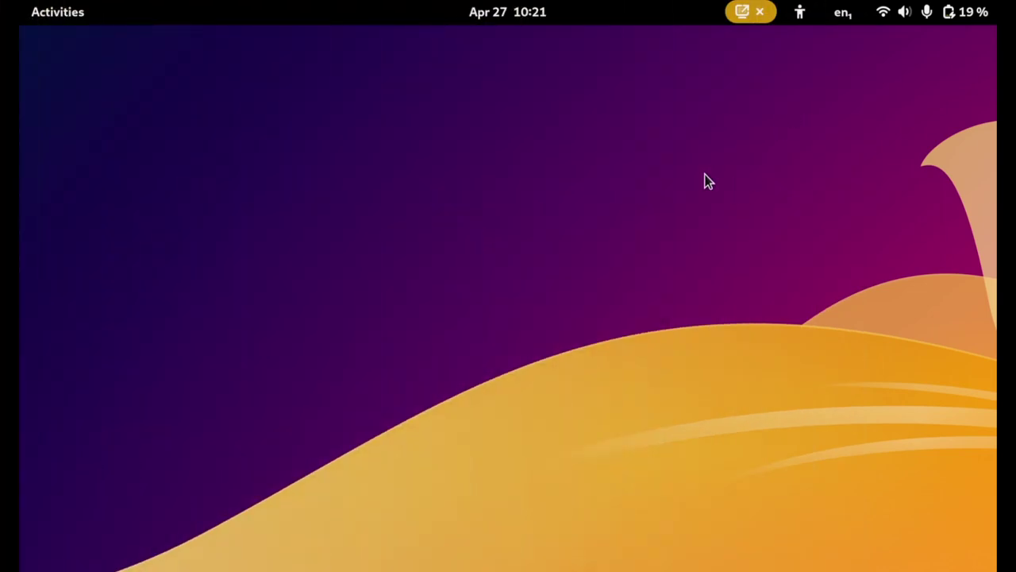
# Show the full app grid and flip between its two pages of installed apps.
pyautogui.press('super')
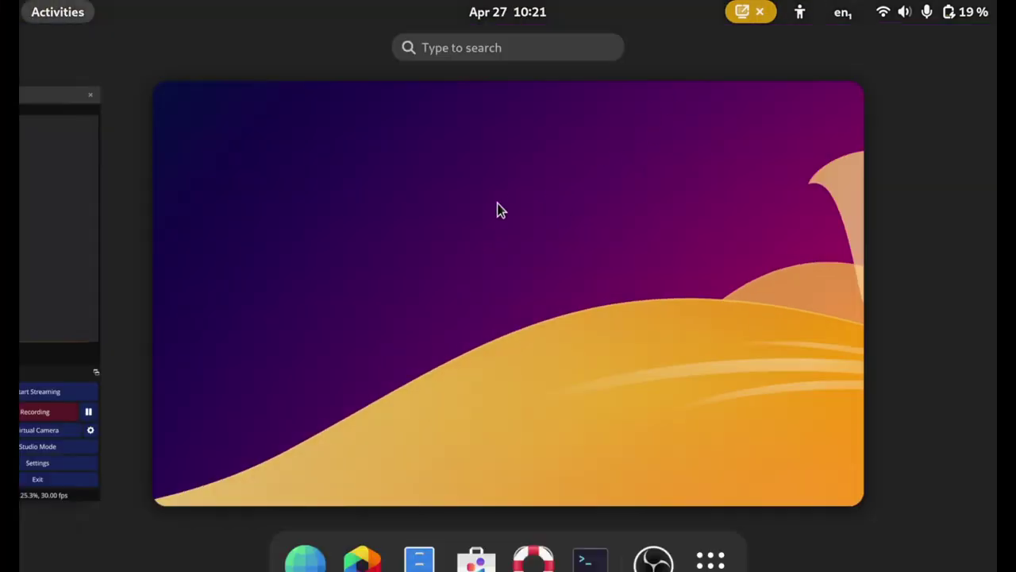
pyautogui.press('super')
pyautogui.scroll(-1, 500, 334)
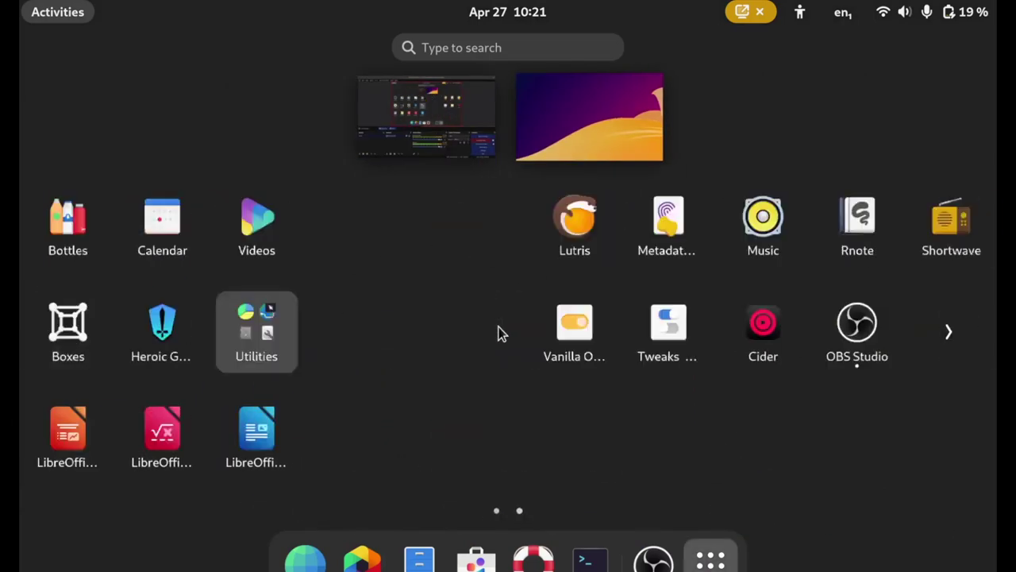
pyautogui.scroll(1, 499, 334)
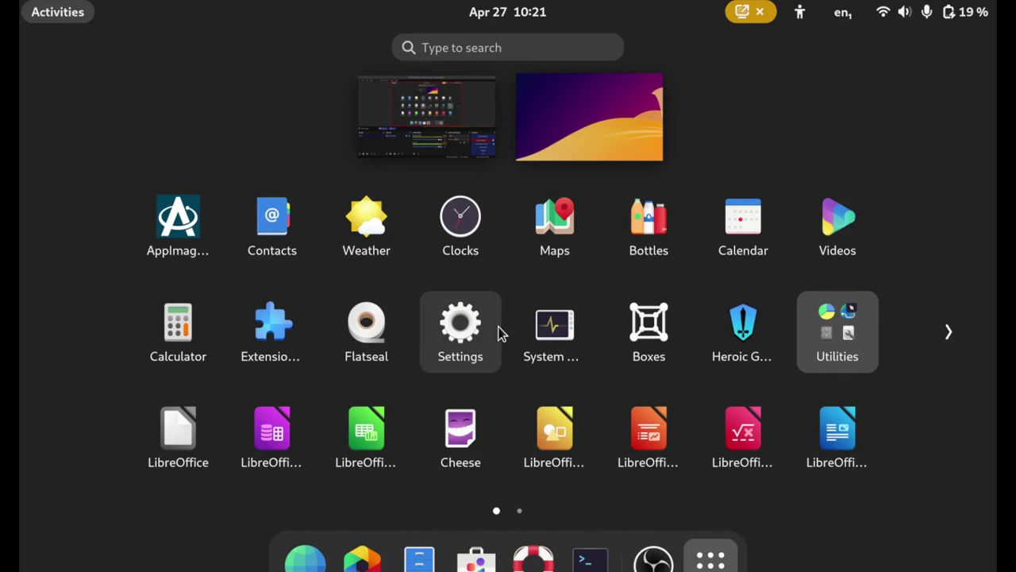
pyautogui.scroll(-1, 500, 333)
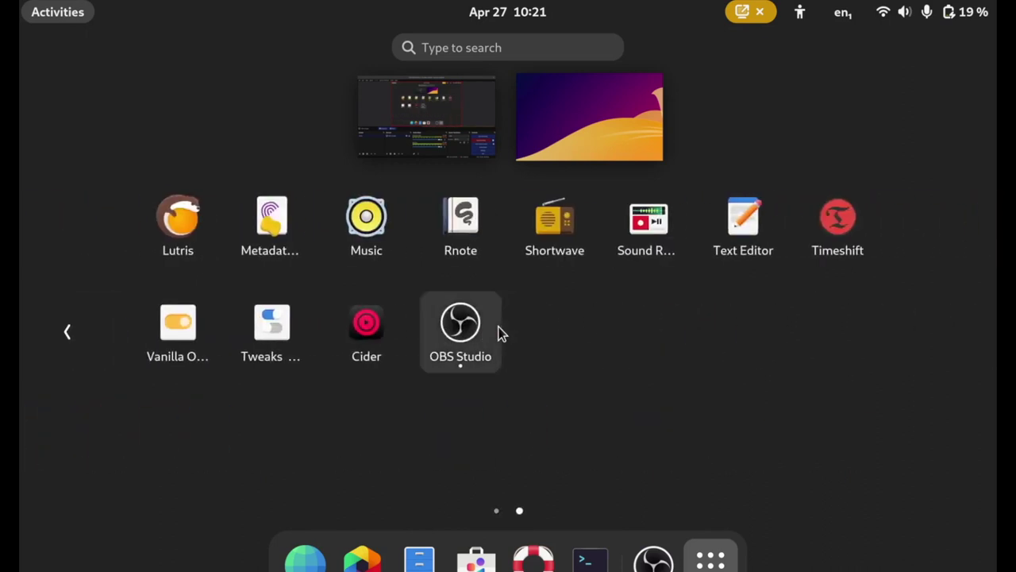
pyautogui.scroll(1, 564, 333)
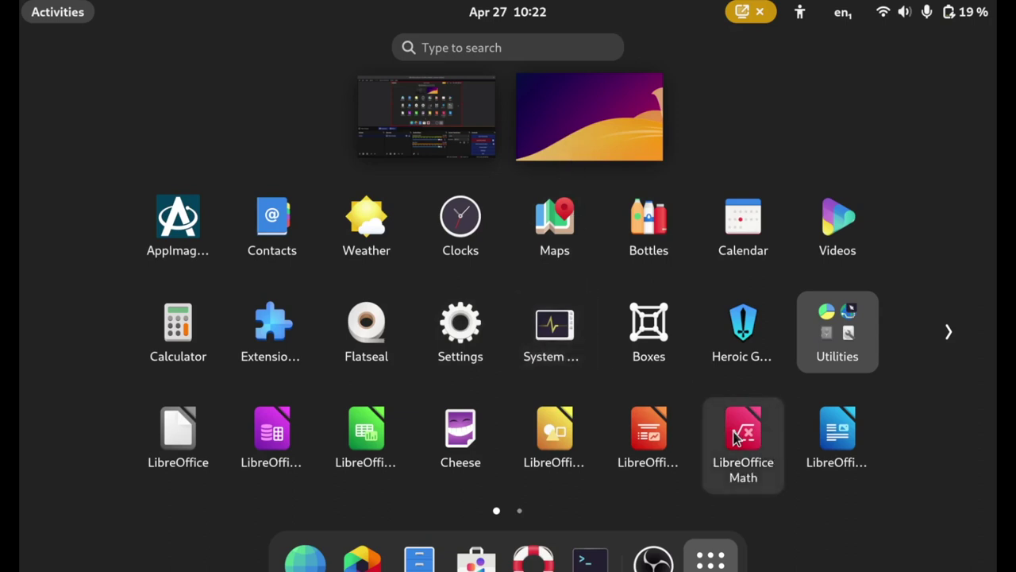
# Launch Extension Manager by searching 'ext' and glance over its installed extensions.
pyautogui.write('ext')
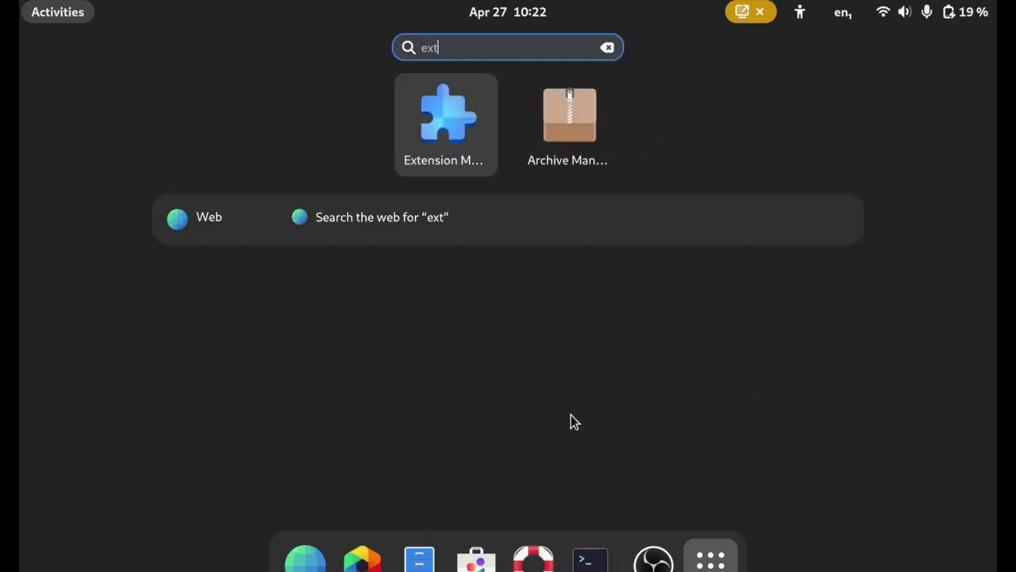
pyautogui.click(443, 102)
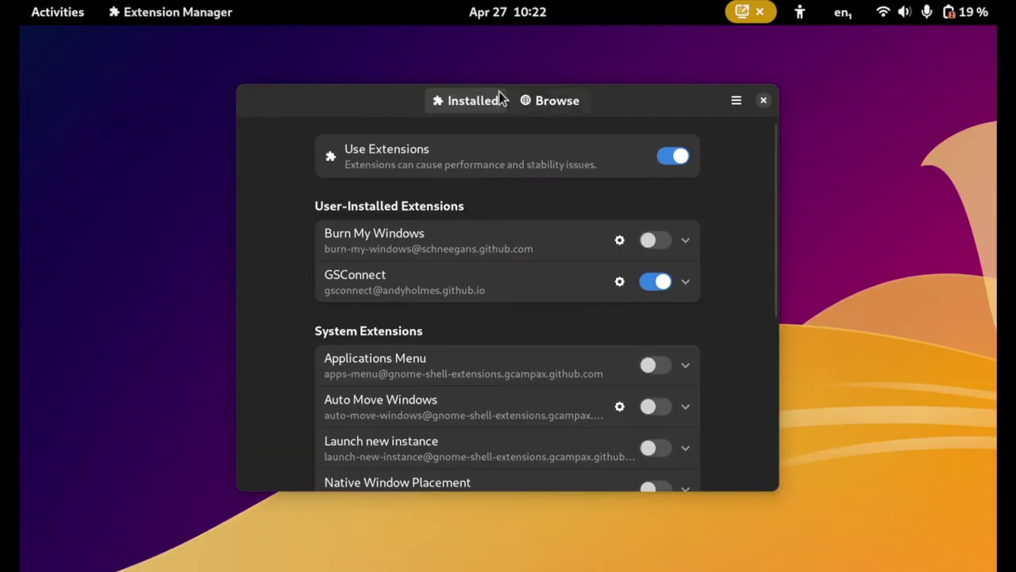
pyautogui.scroll(-5, 512, 288)
pyautogui.scroll(2, 512, 288)
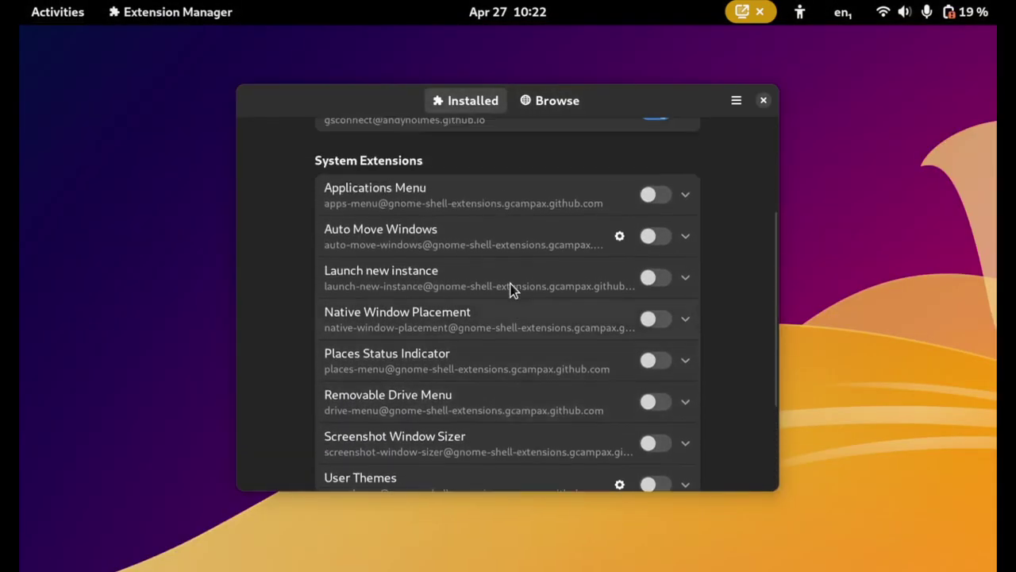
pyautogui.scroll(3, 512, 288)
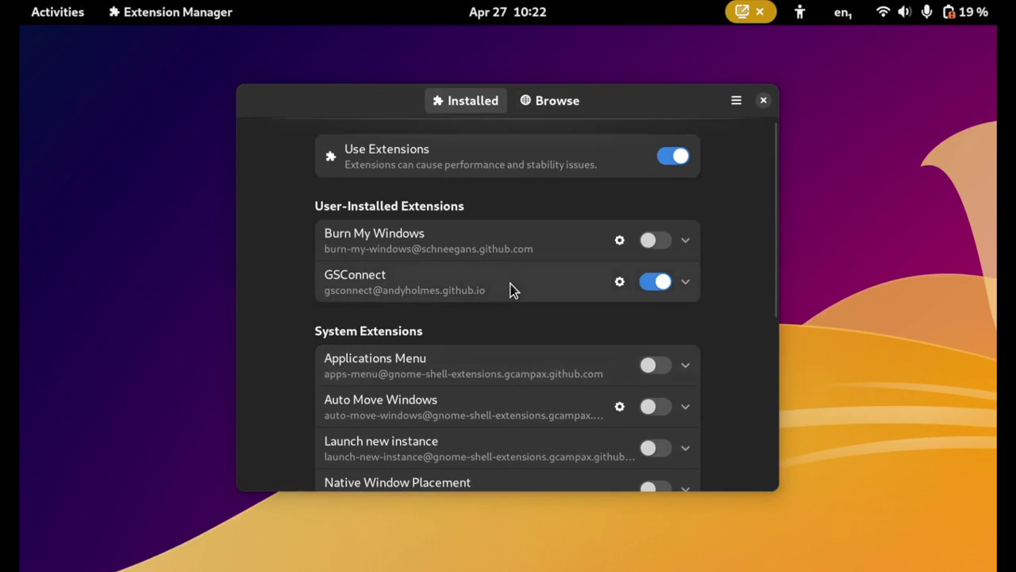
# Browse the popular extensions such as User Themes and Extension List on the Browse page.
pyautogui.click(562, 101)
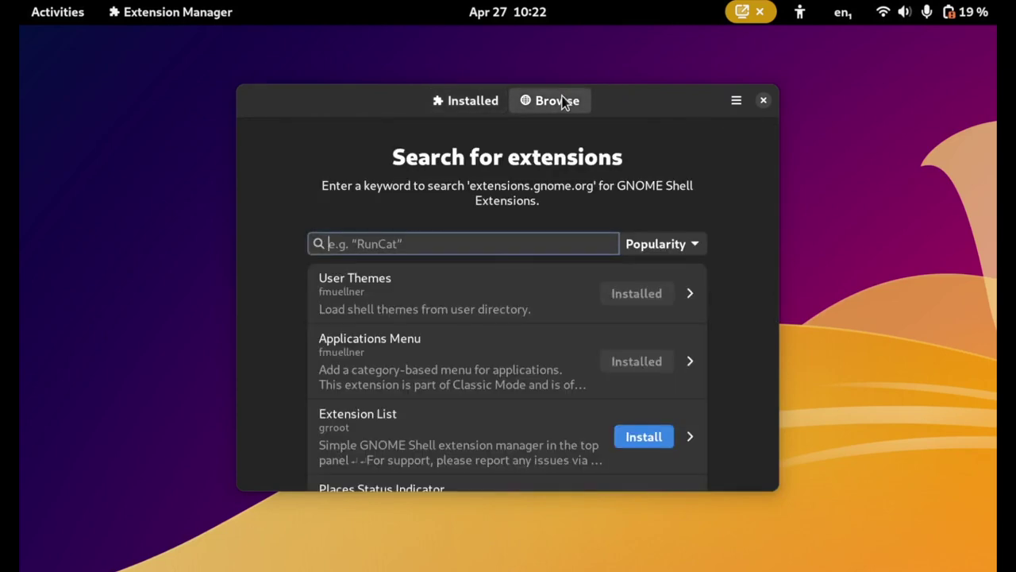
pyautogui.scroll(-5, 500, 287)
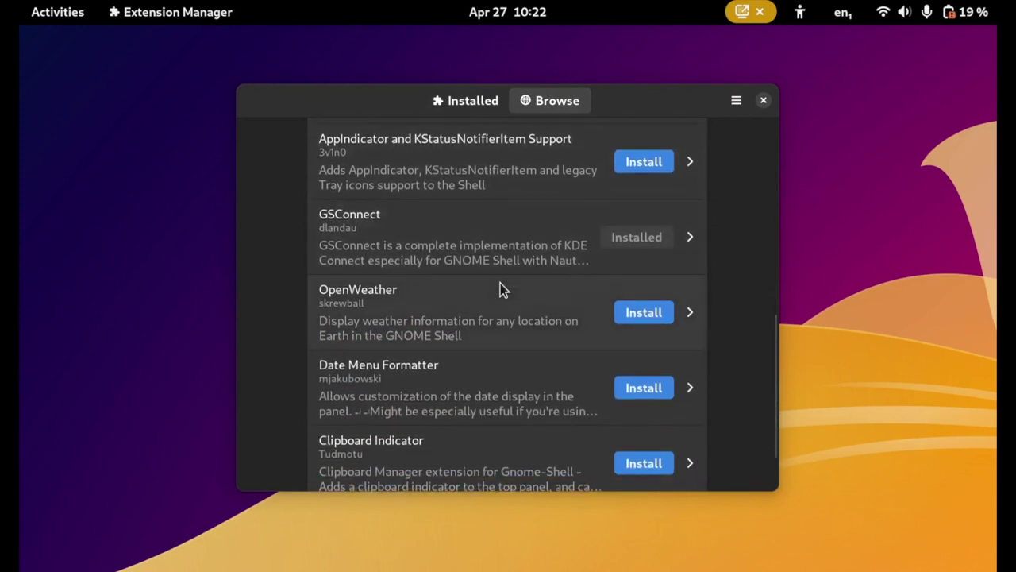
pyautogui.scroll(-3, 500, 284)
pyautogui.scroll(10, 500, 284)
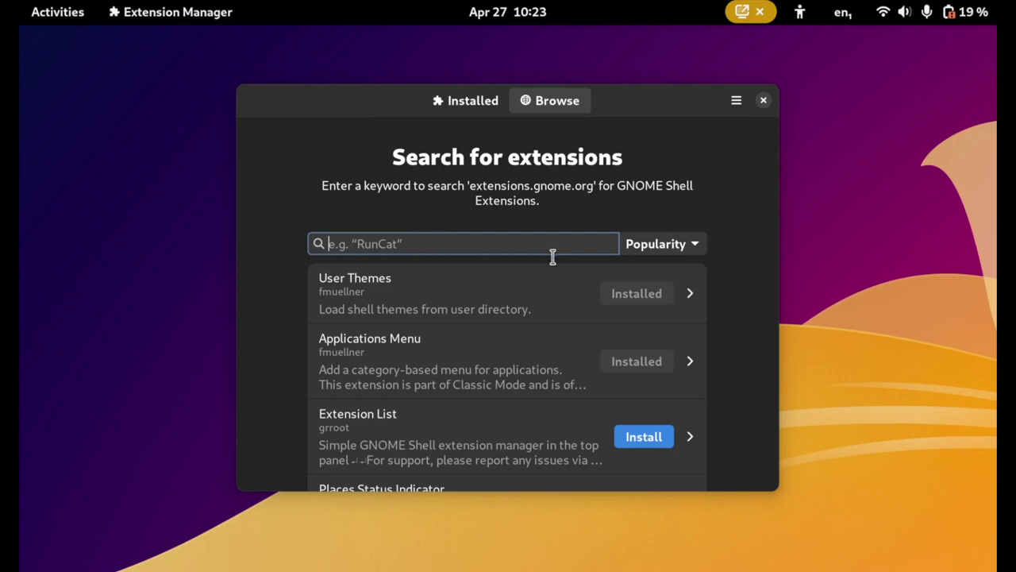
pyautogui.scroll(-10, 524, 302)
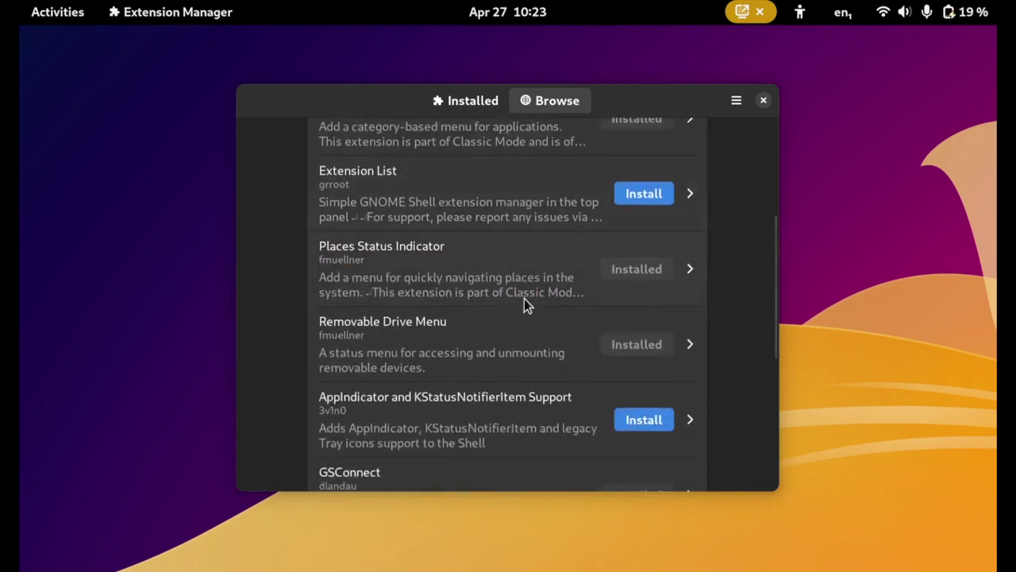
pyautogui.scroll(10, 524, 302)
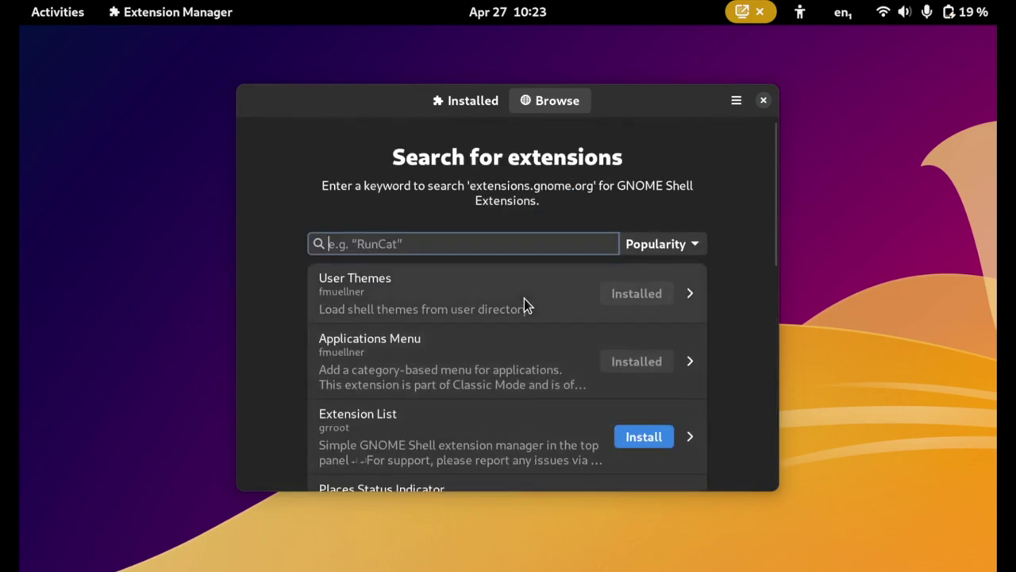
pyautogui.click(475, 97)
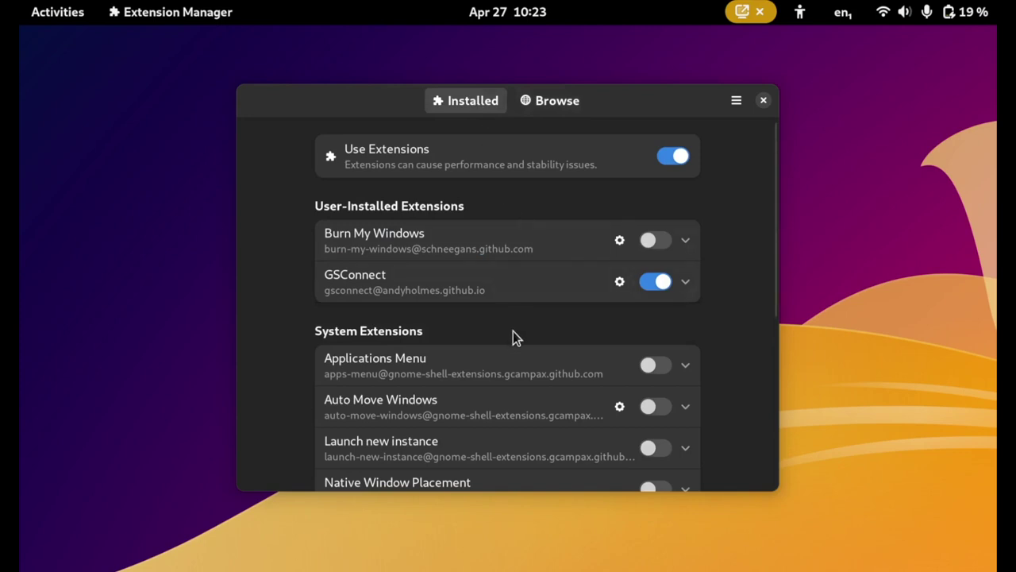
# Scroll through the installed extensions, from GSConnect down to the system extensions.
pyautogui.scroll(-8, 513, 332)
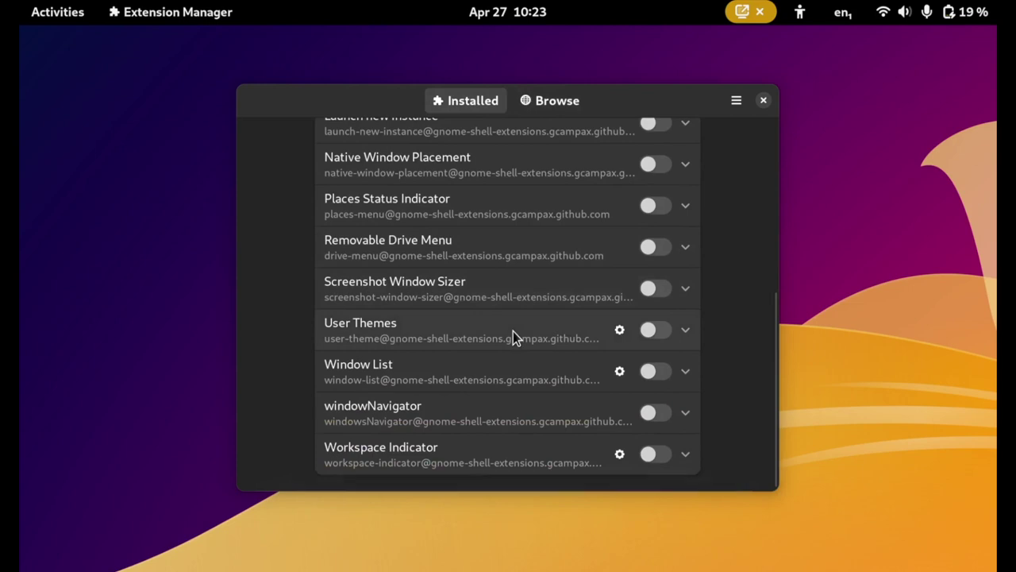
pyautogui.scroll(8, 512, 331)
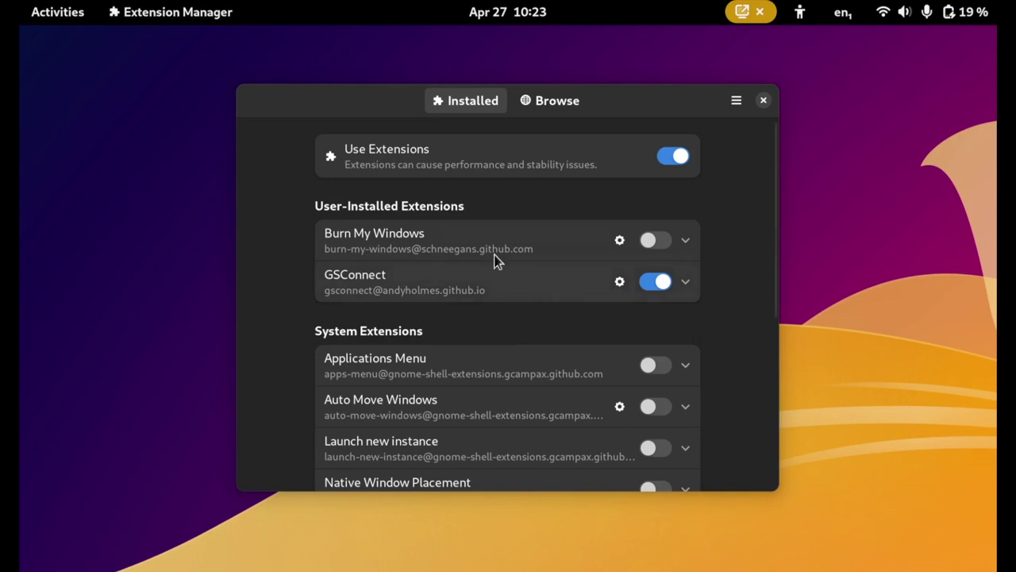
pyautogui.scroll(-7, 519, 284)
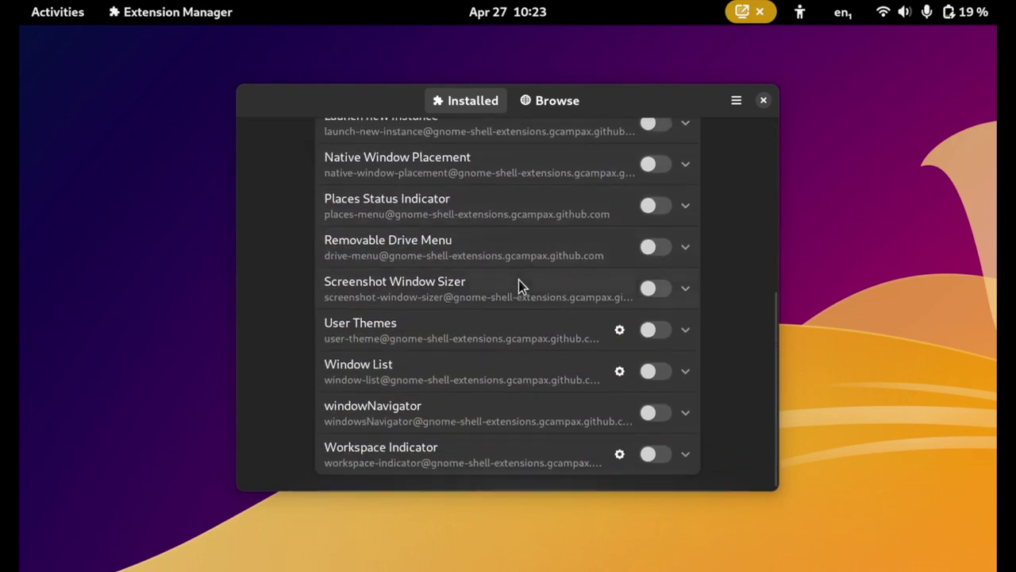
pyautogui.scroll(3, 518, 282)
pyautogui.scroll(-1, 534, 234)
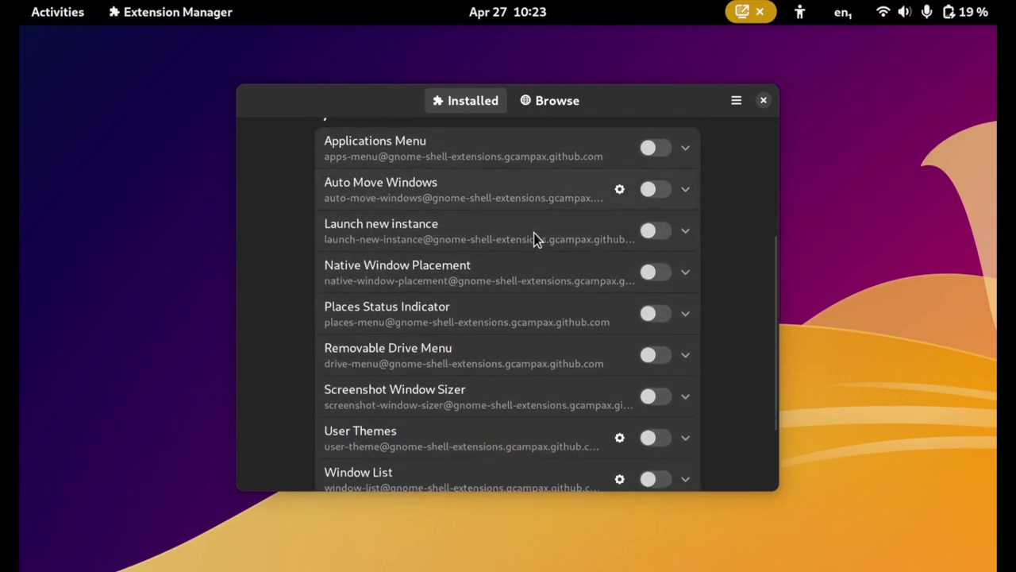
pyautogui.scroll(1, 525, 215)
pyautogui.scroll(-4, 524, 219)
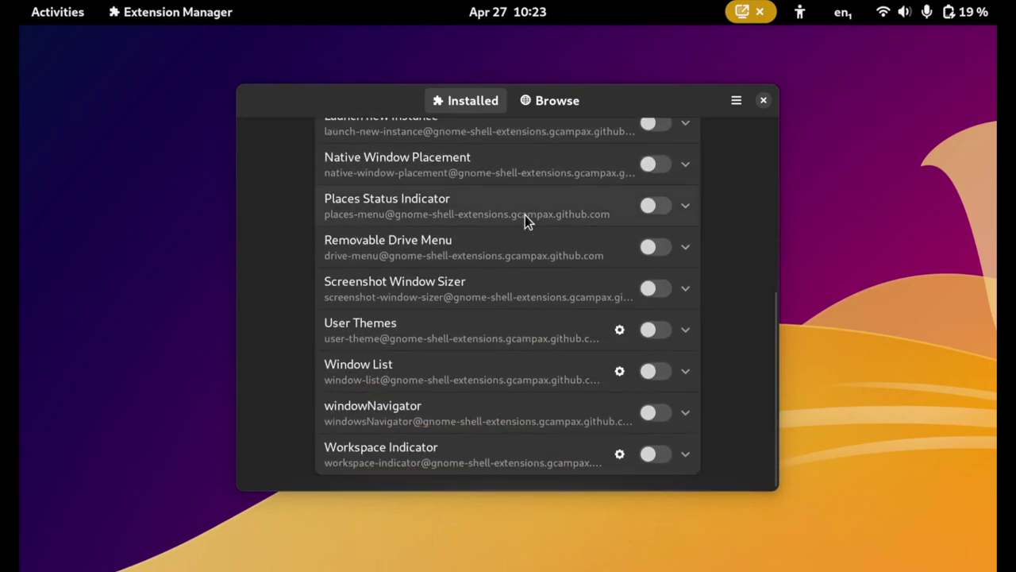
pyautogui.scroll(1, 525, 219)
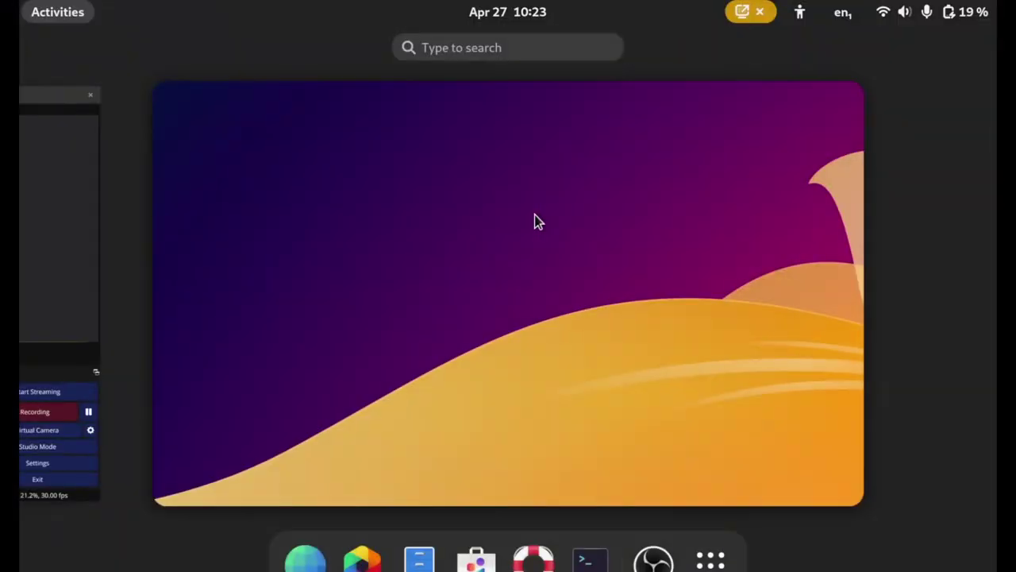
# Return to the app grid, peek into the Utilities folder, then go to page 2 with Lutris, Cider and OBS Studio.
pyautogui.press('super')
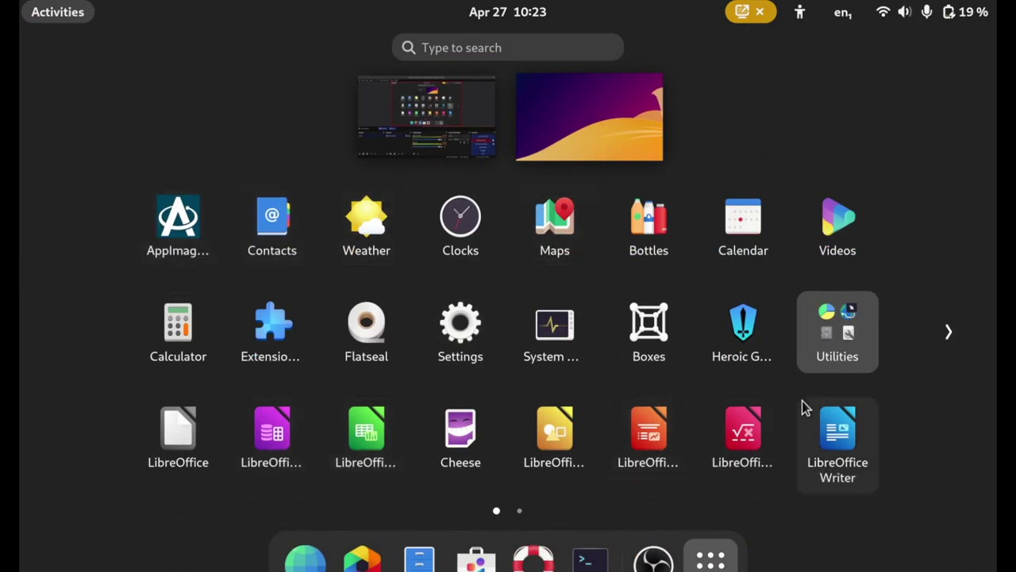
pyautogui.click(848, 340)
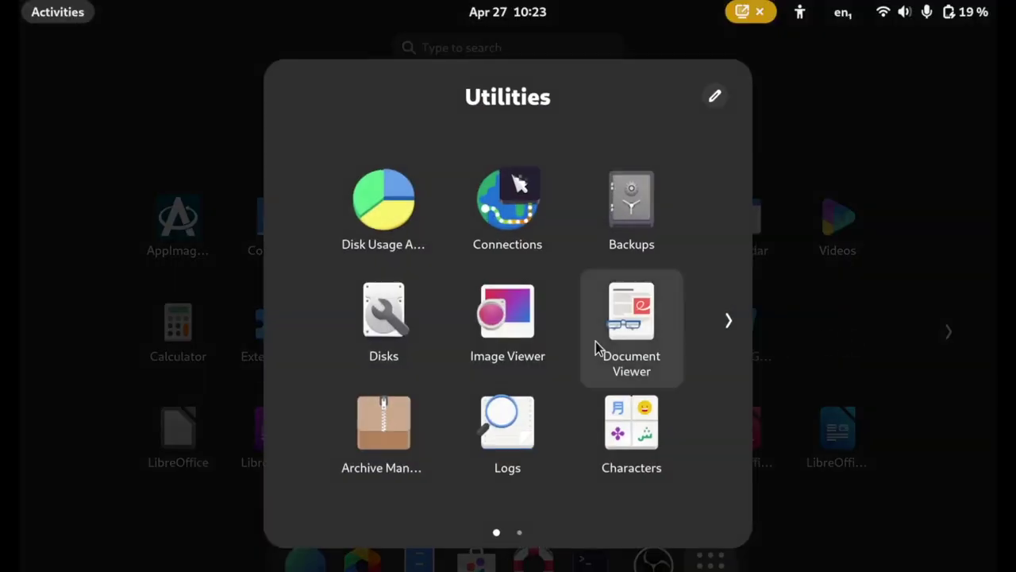
pyautogui.scroll(-1, 597, 347)
pyautogui.scroll(1, 635, 343)
pyautogui.click(794, 338)
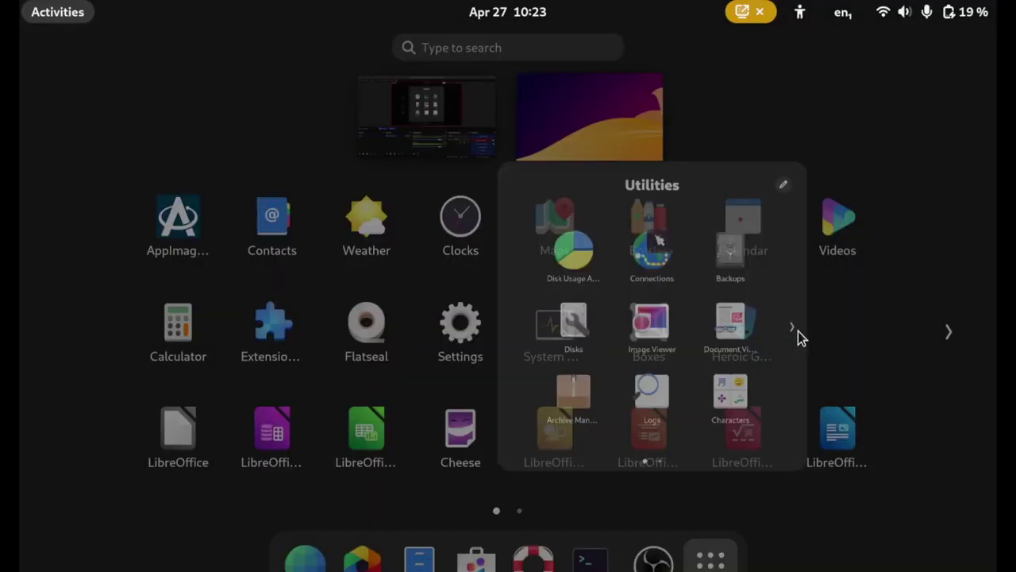
pyautogui.scroll(-1, 556, 381)
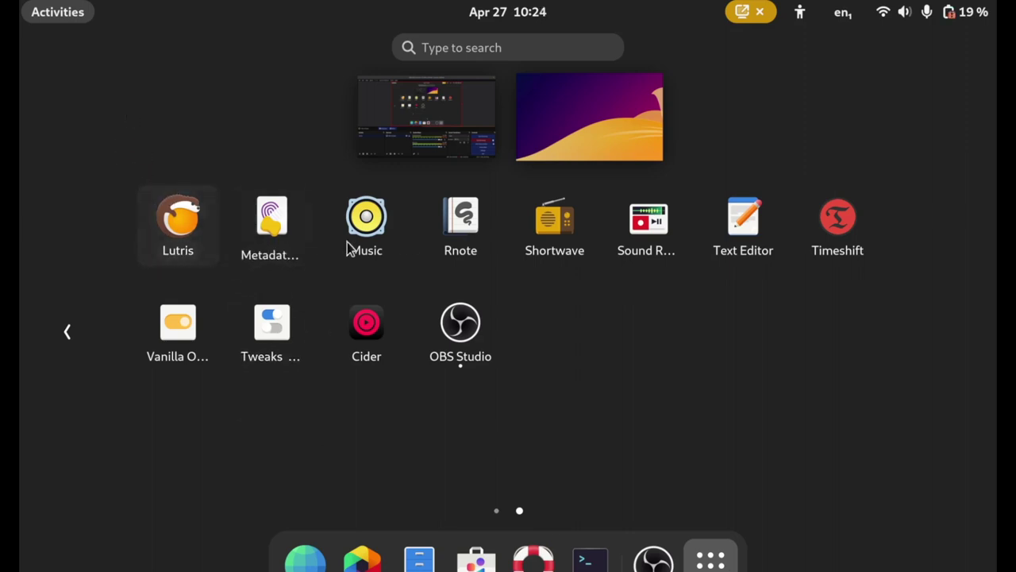
# Launch Vanilla OS Control Center, check Sub System, then view Updates: Weekly, Smart and Automatic Updates on.
pyautogui.click(167, 340)
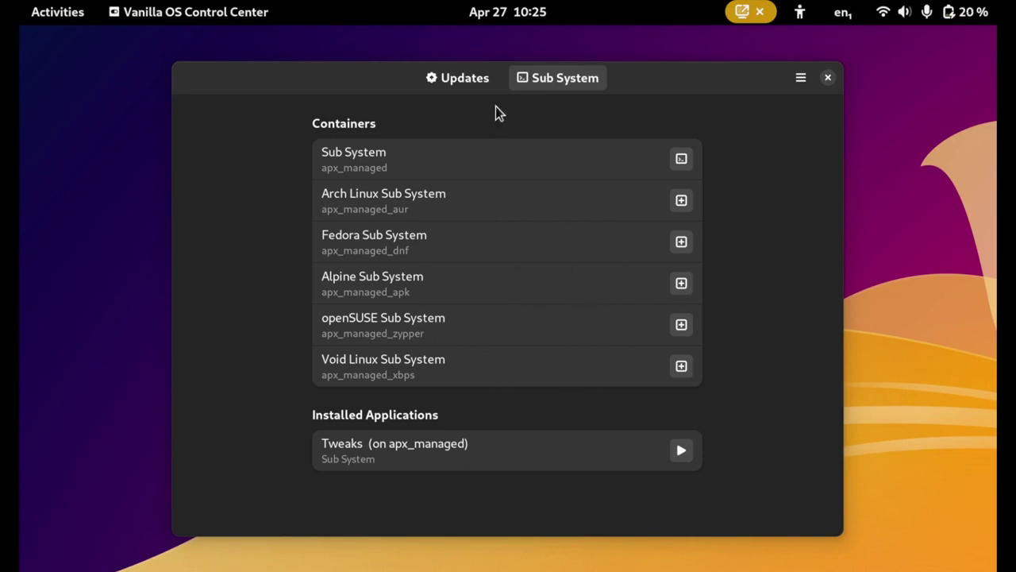
pyautogui.click(469, 87)
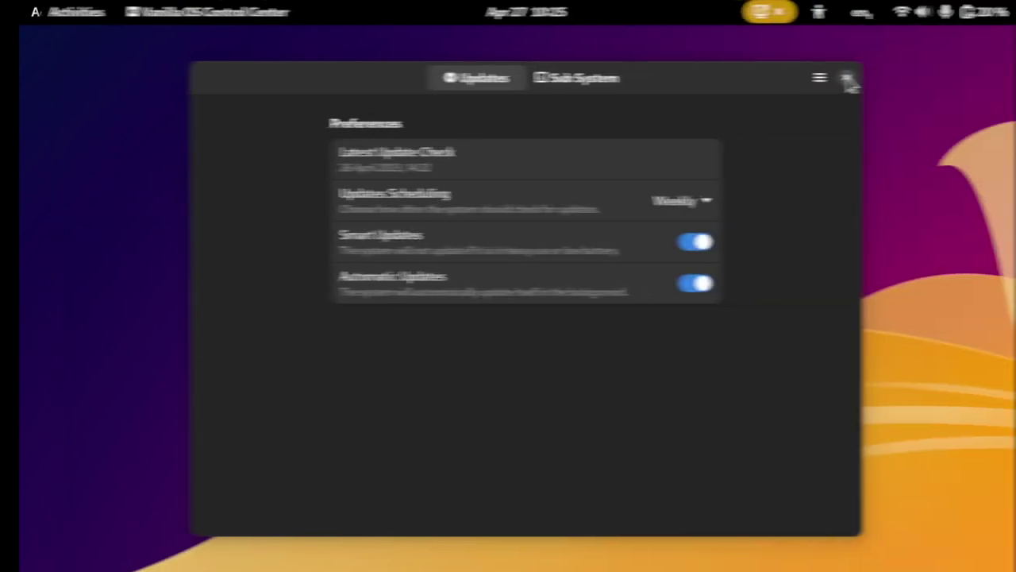
# Close Control Center, open a terminal with Ctrl+Alt+T, and type apx -h at the prompt.
pyautogui.click(827, 77)
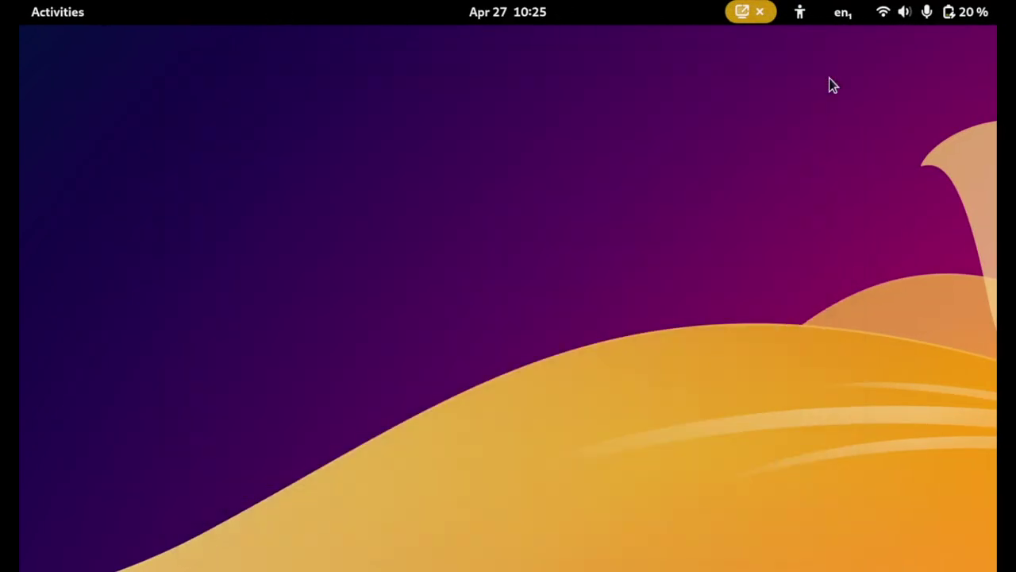
pyautogui.hotkey('ctrl', 'alt', 't')
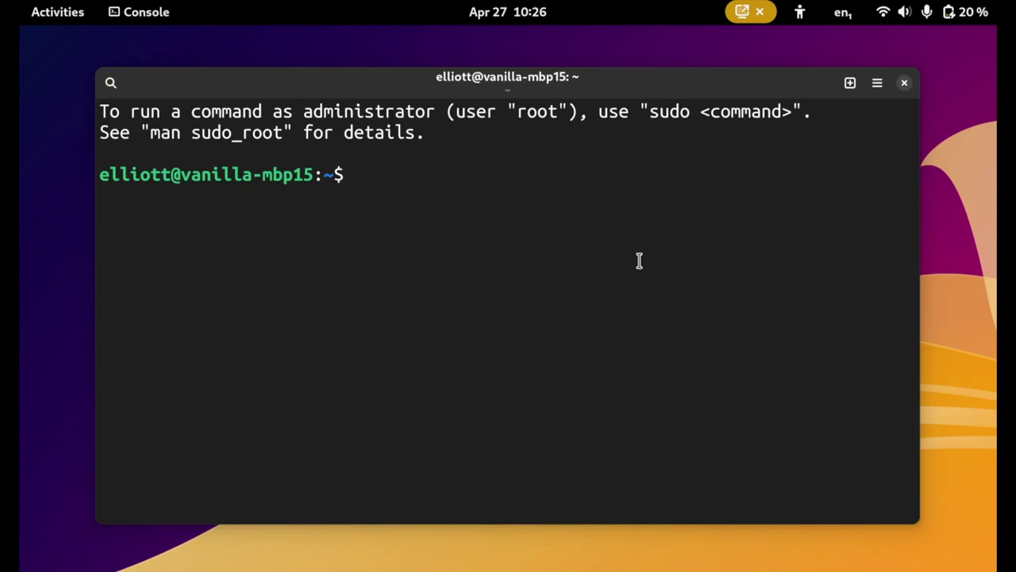
pyautogui.write('sudo')
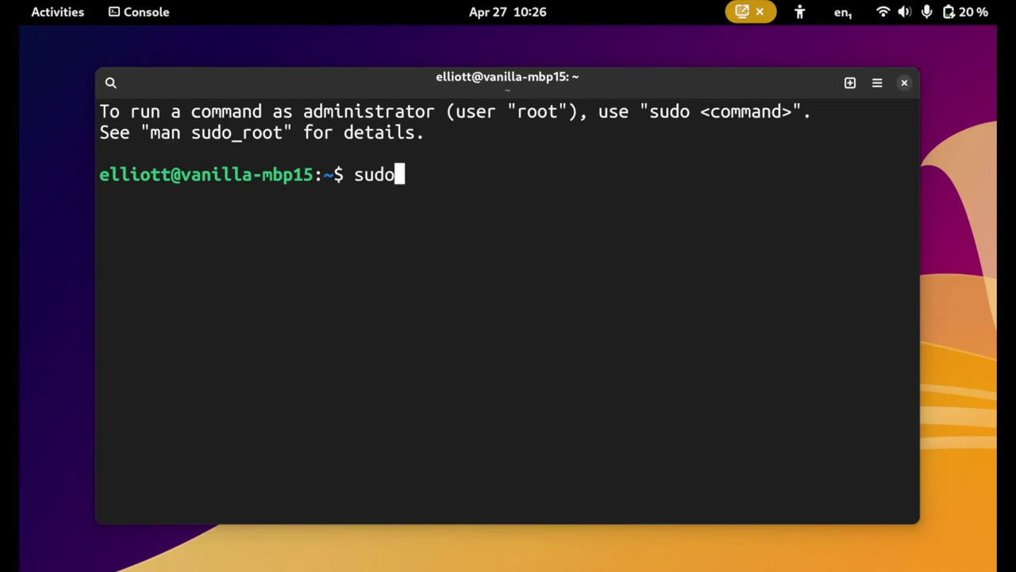
pyautogui.press('BackSpace')
pyautogui.press('BackSpace')
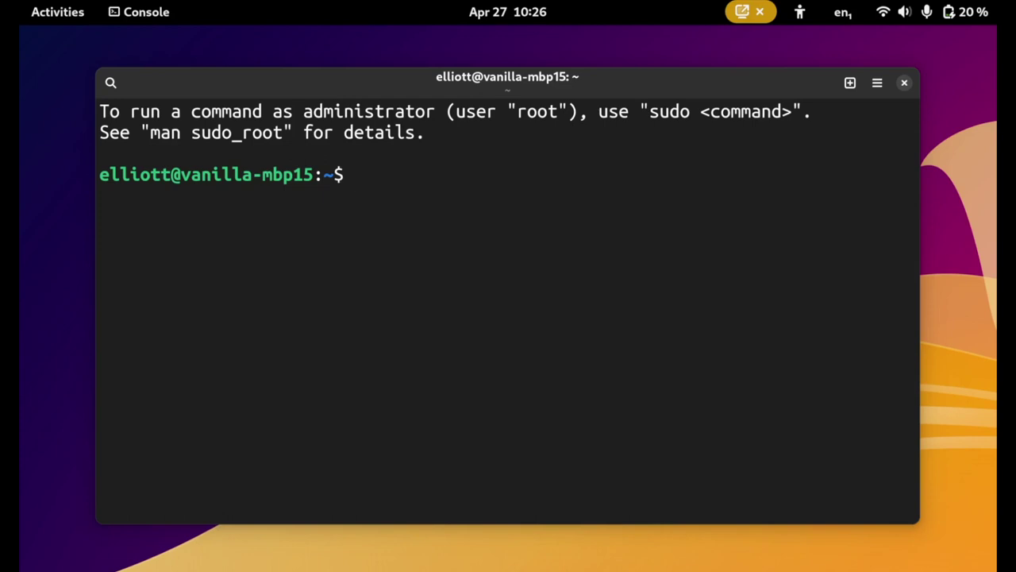
pyautogui.write('apx -h')
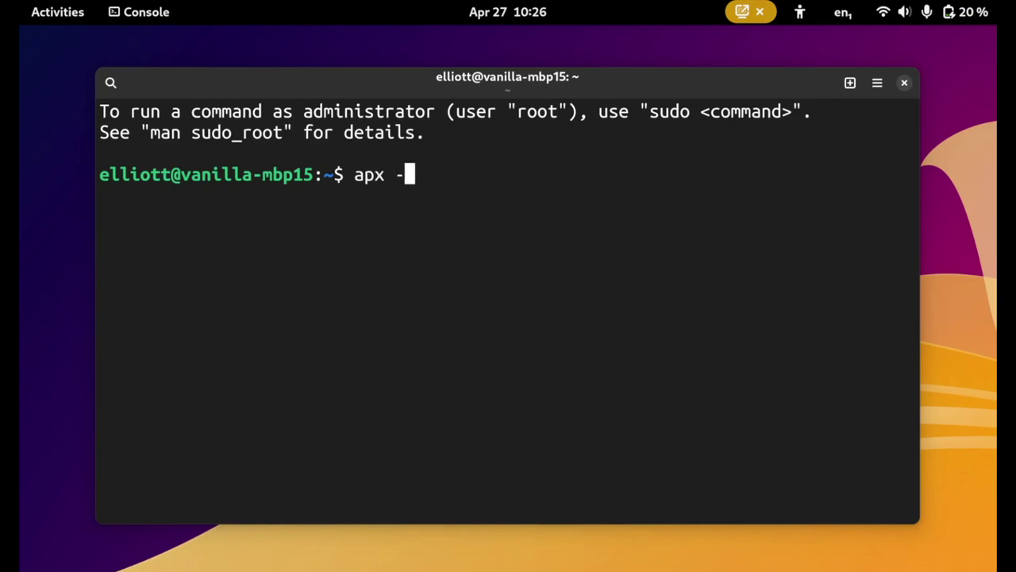
# Run apx -h and scroll through its list of commands and flags.
pyautogui.press('Return')
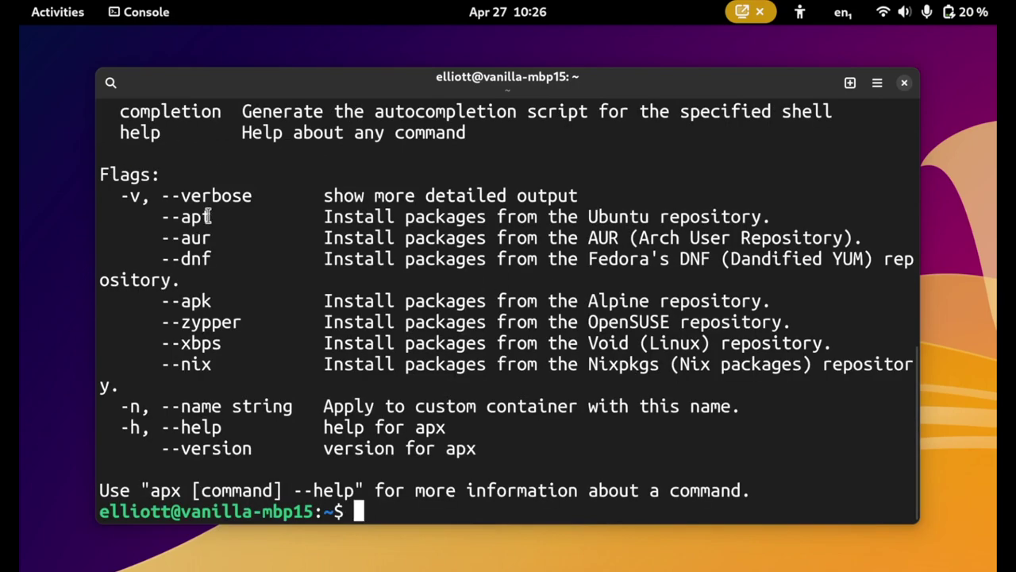
pyautogui.scroll(5, 258, 282)
pyautogui.scroll(3, 258, 282)
pyautogui.scroll(-1, 319, 274)
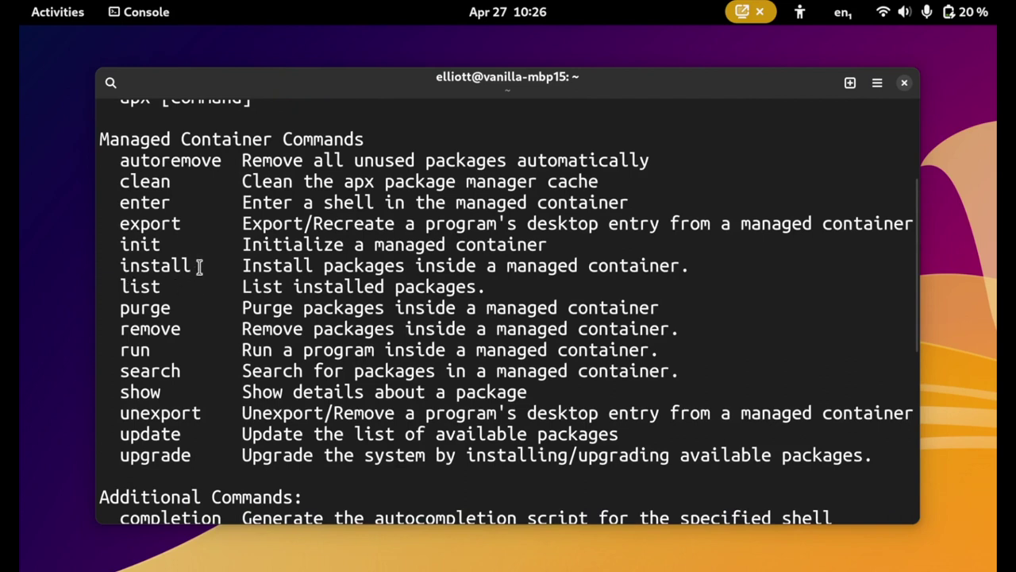
# Highlight the install, update and upgrade commands in the help output.
pyautogui.moveTo(199, 262); pyautogui.dragTo(148, 264)
pyautogui.click(220, 332)
pyautogui.moveTo(191, 434); pyautogui.dragTo(99, 433)
pyautogui.click(195, 389)
pyautogui.moveTo(198, 459); pyautogui.dragTo(105, 454)
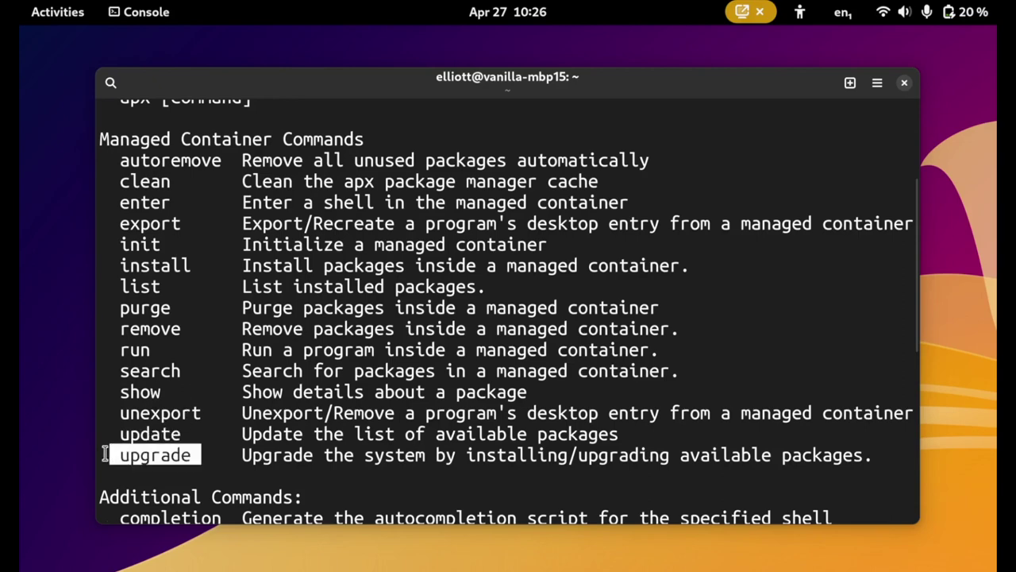
pyautogui.click(176, 384)
pyautogui.scroll(-6, 251, 341)
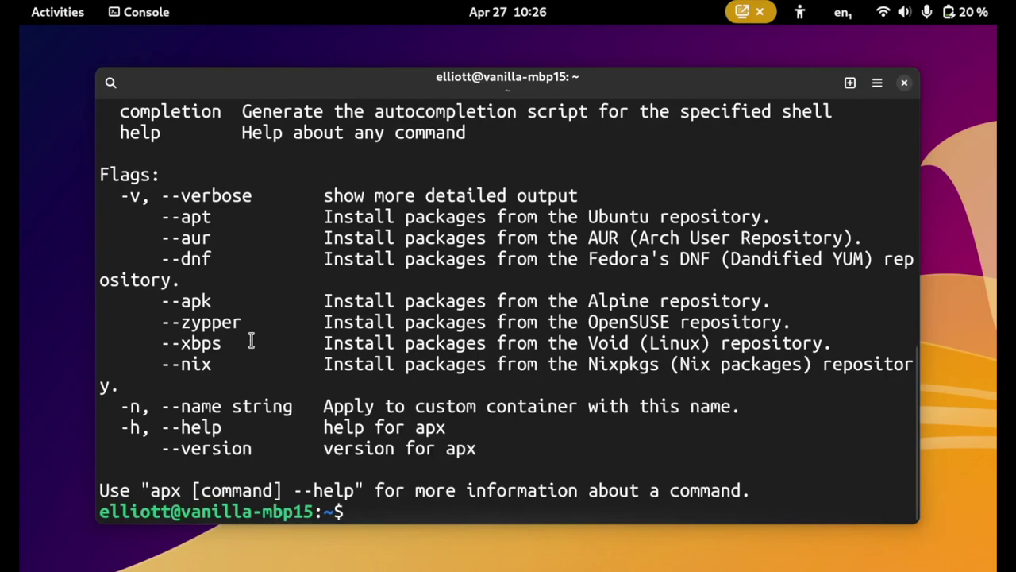
pyautogui.scroll(9, 249, 340)
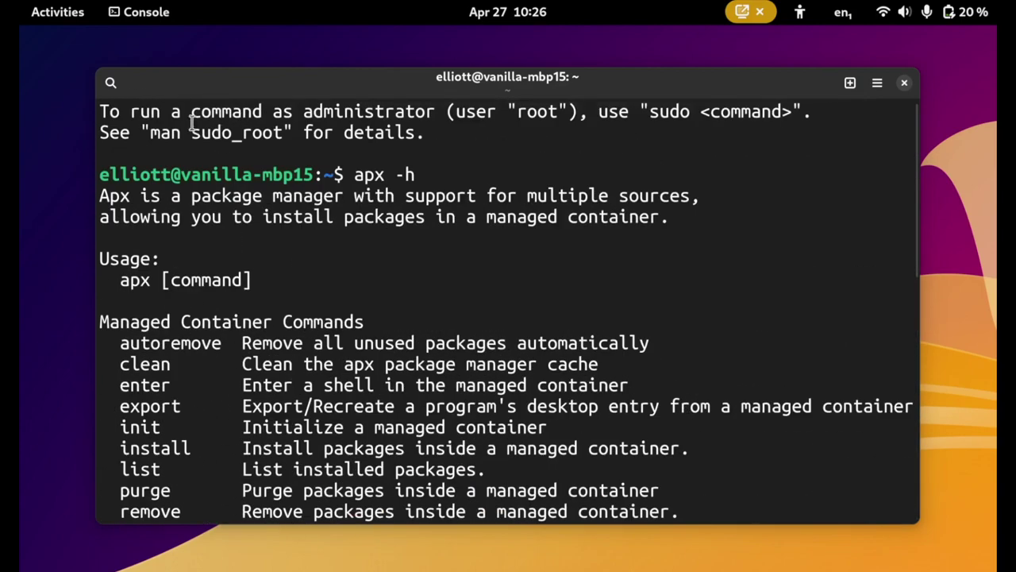
# Run apx update to refresh the package lists.
pyautogui.scroll(-9, 382, 220)
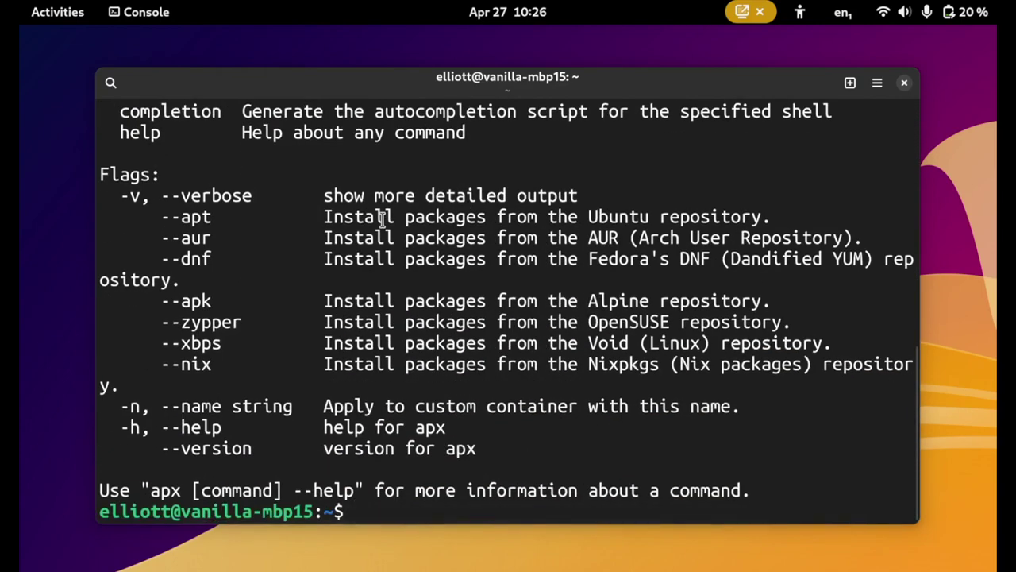
pyautogui.write('apx update')
pyautogui.press('Return')
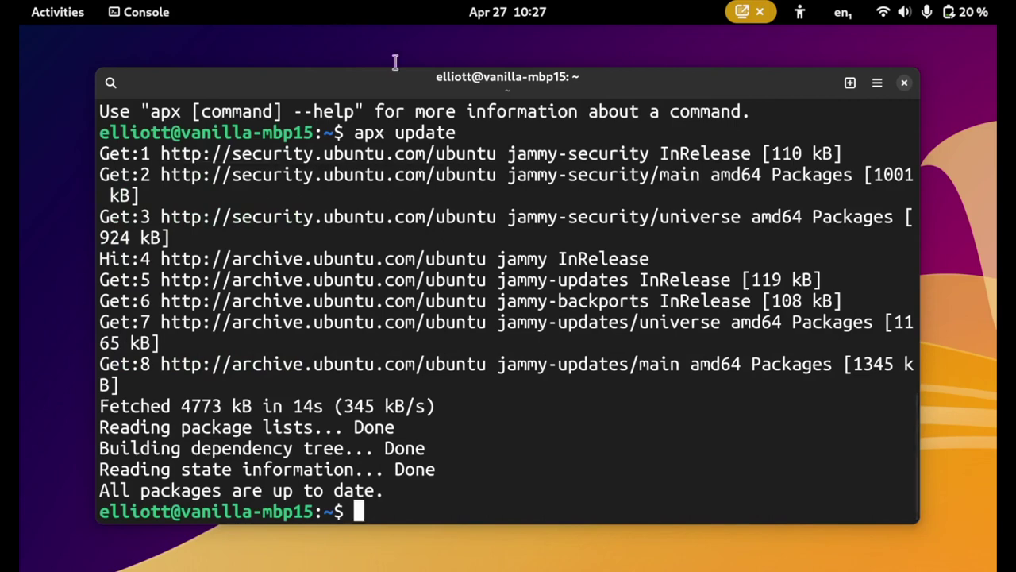
# Scroll the apx output while the AUR Spotify install reaches the cleanBuild prompt.
pyautogui.scroll(6, 284, 238)
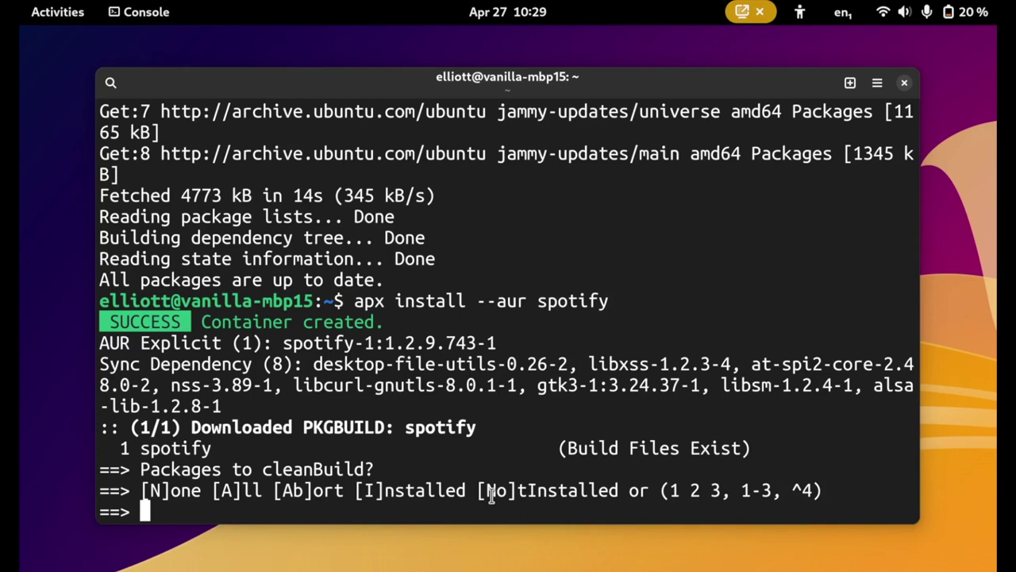
# Answer 'a' to clean-build all packages and 'y' to proceed with the Spotify install.
pyautogui.write('a')
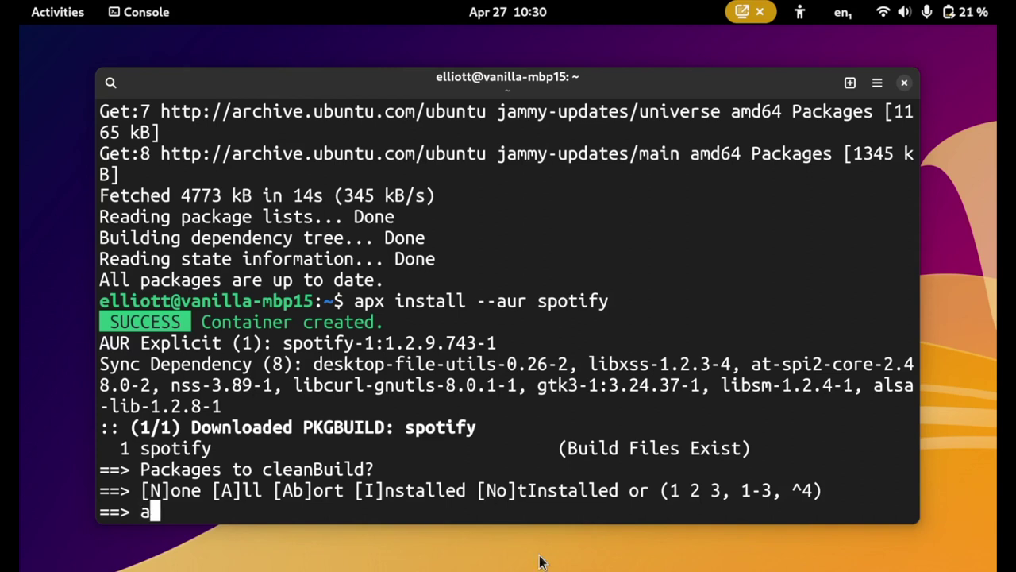
pyautogui.press('Return')
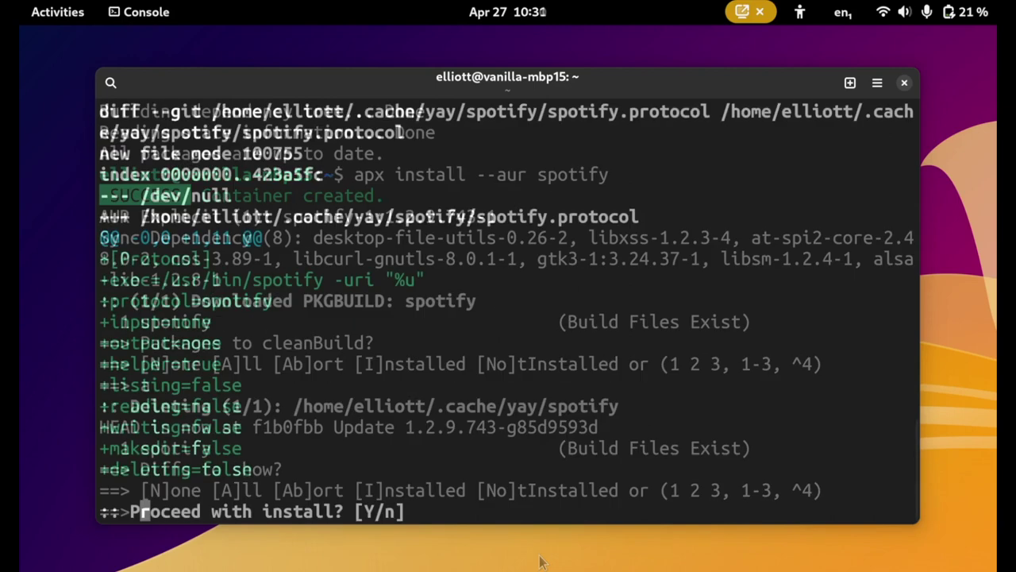
pyautogui.write('y')
pyautogui.press('Return')
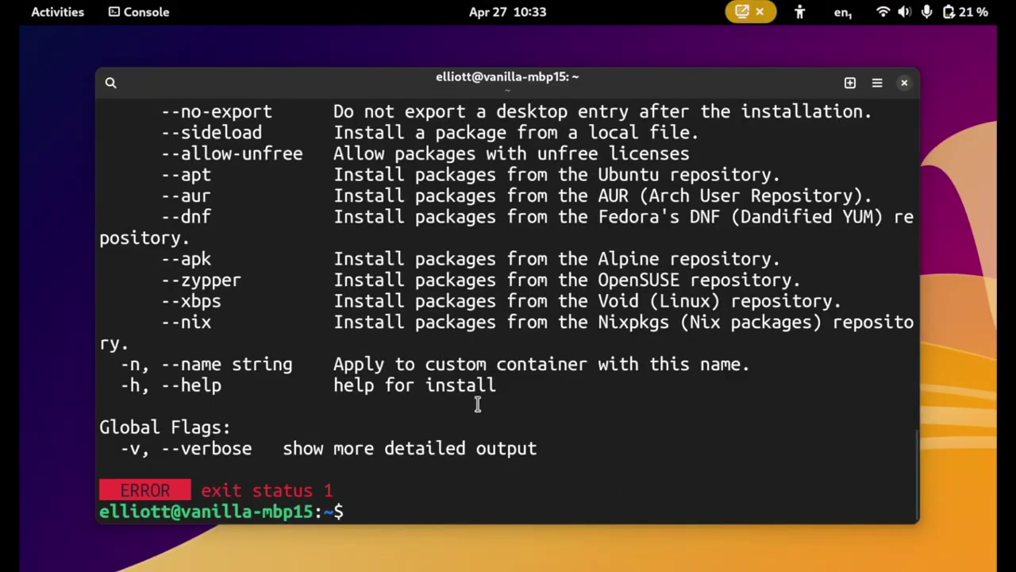
# Review the PGP signature verification error, then start apx install --dnf lutris.
pyautogui.scroll(7, 477, 404)
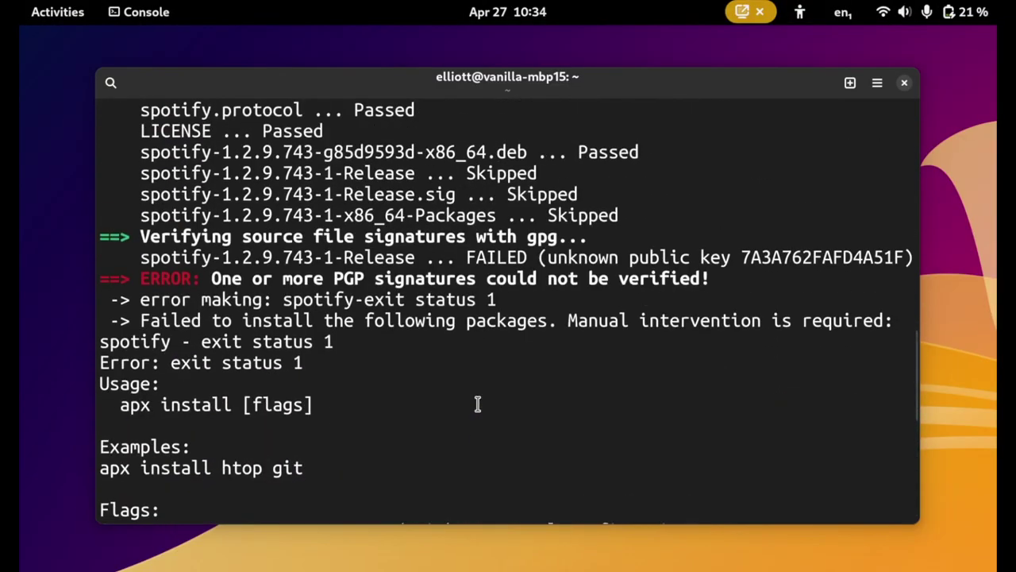
pyautogui.scroll(1, 477, 404)
pyautogui.scroll(-8, 414, 373)
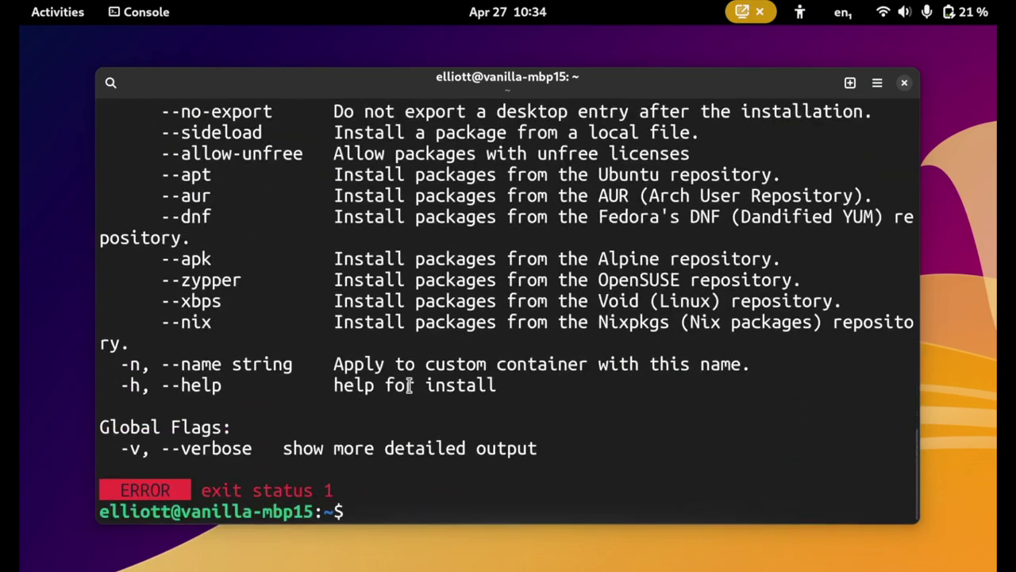
pyautogui.scroll(7, 433, 331)
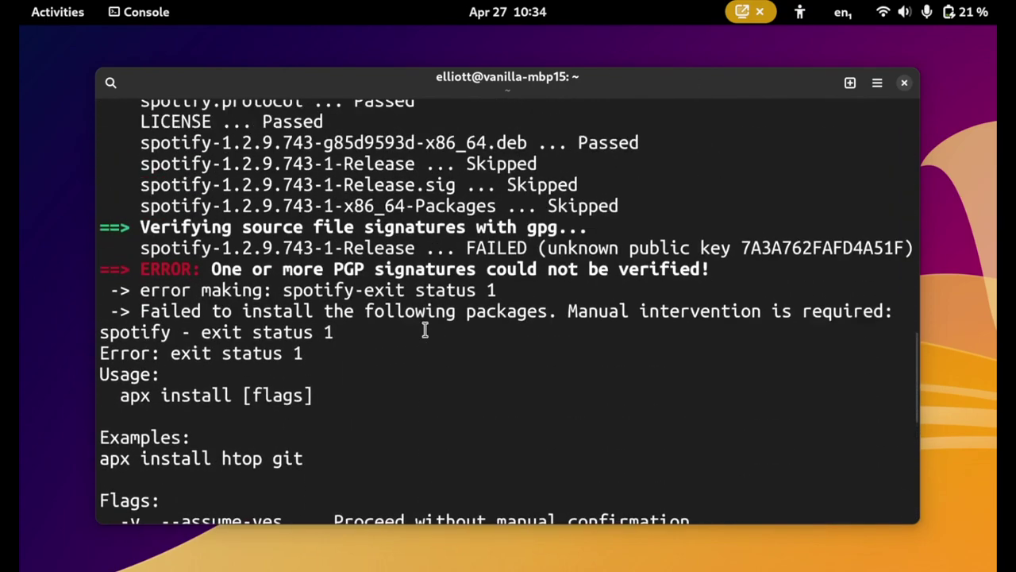
pyautogui.scroll(-7, 425, 332)
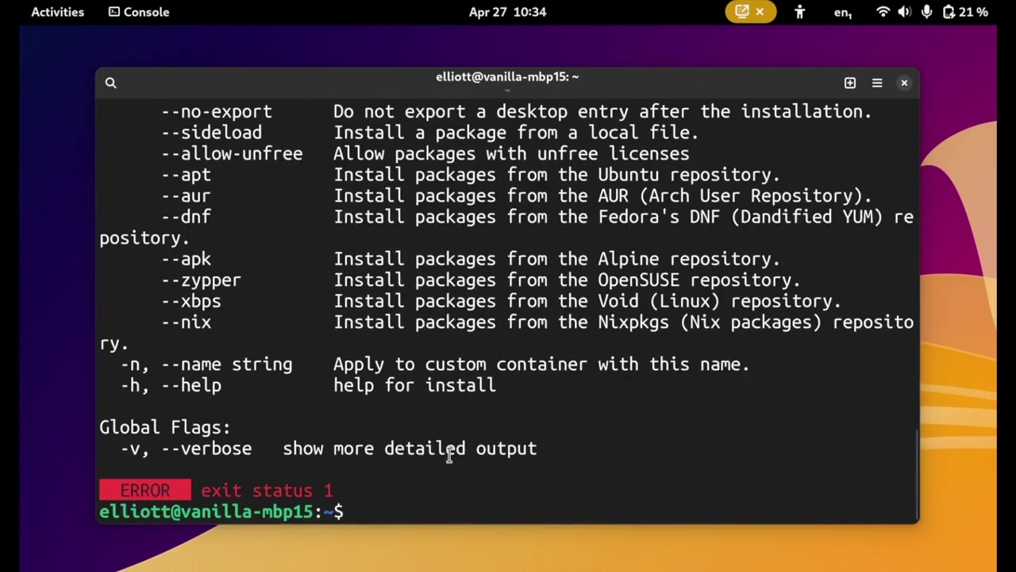
pyautogui.press('Up')
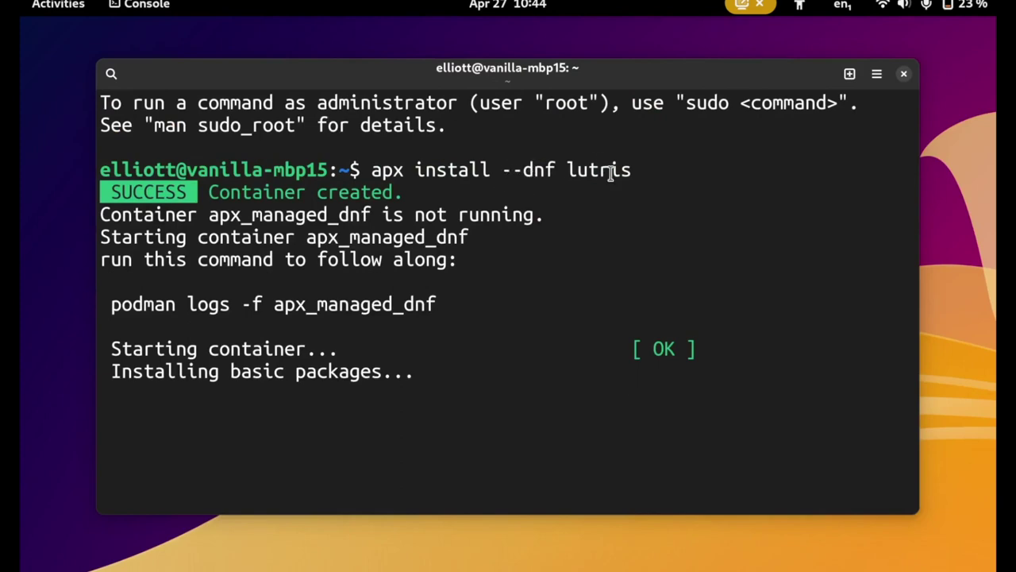
# Peek at the Activities app grid, then return to the terminal.
pyautogui.press('super')
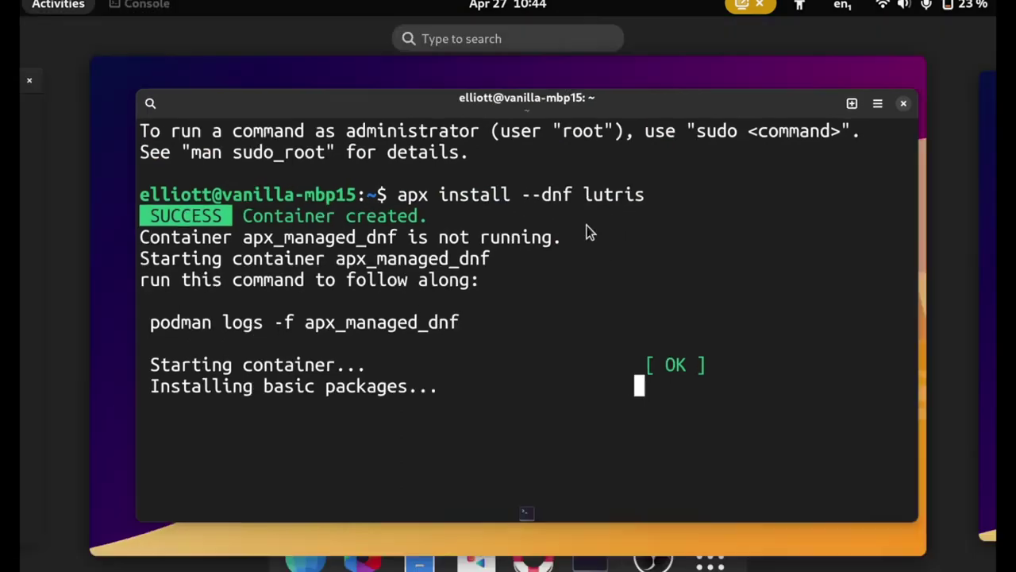
pyautogui.press('super')
pyautogui.scroll(-1, 352, 307)
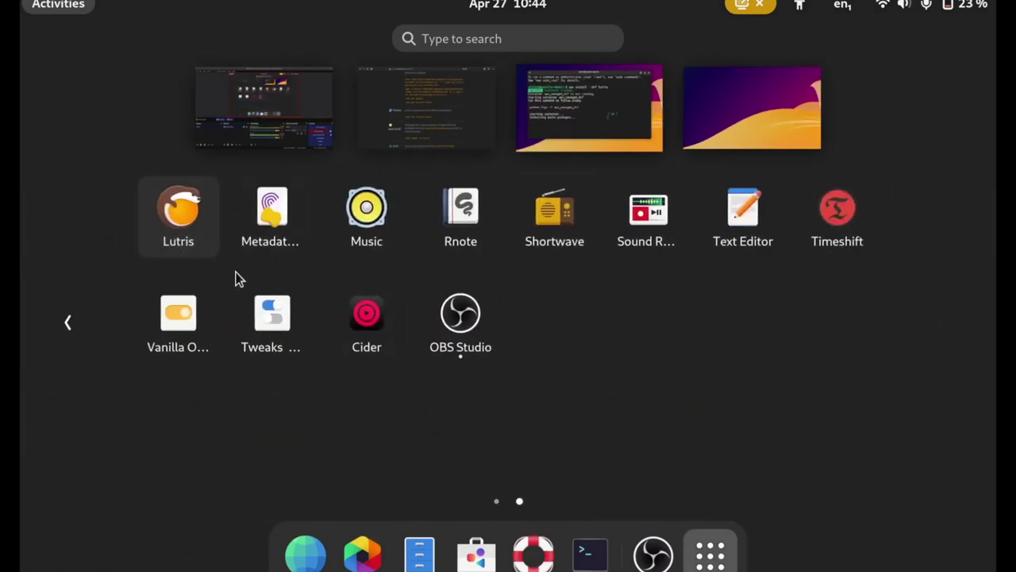
pyautogui.press('super')
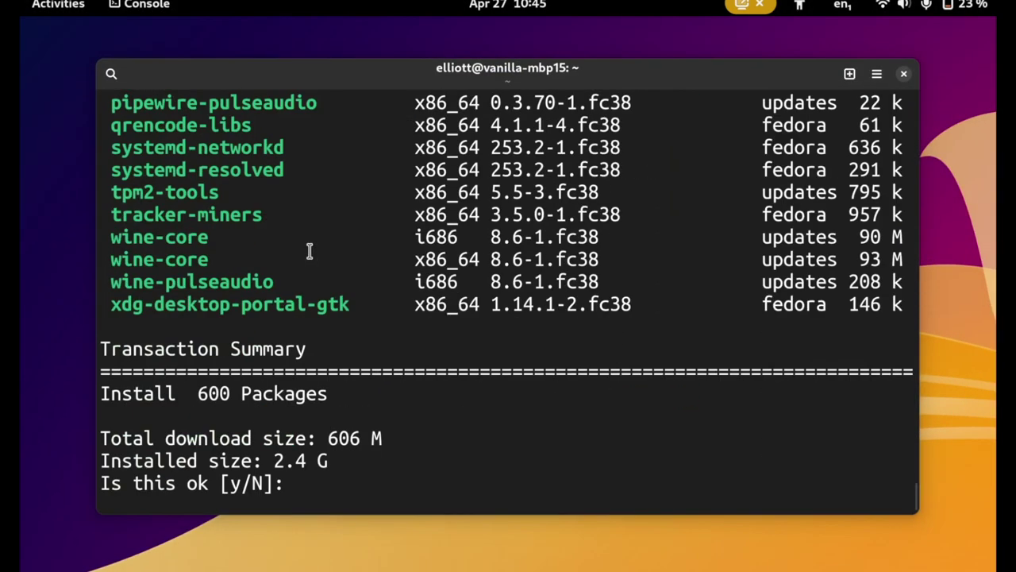
# Confirm installing Lutris's 600 packages with 'y' and export the binary to ~/.local/bin/lutris.
pyautogui.write('y')
pyautogui.press('Return')
pyautogui.scroll(5, 375, 230)
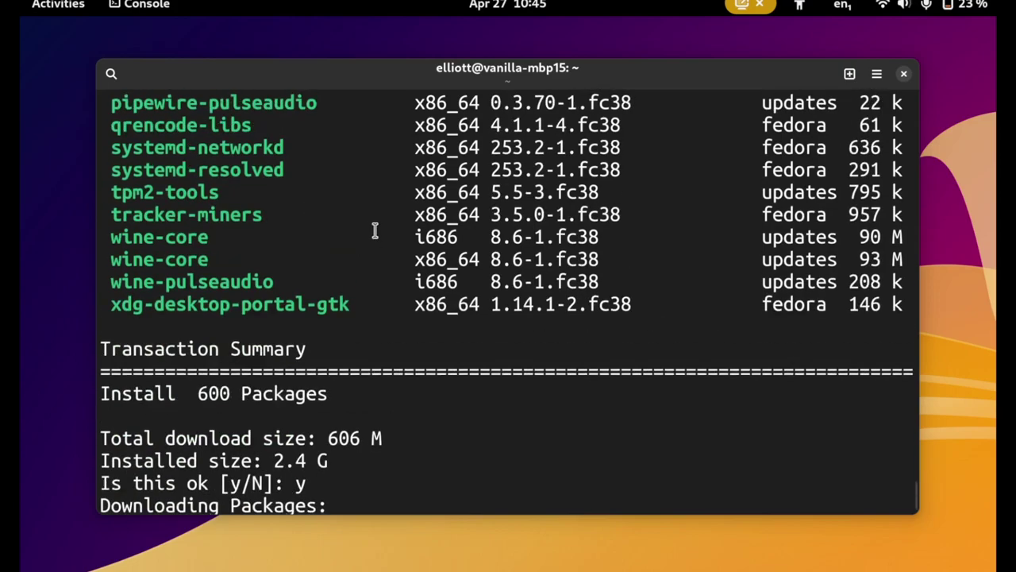
pyautogui.scroll(20, 375, 230)
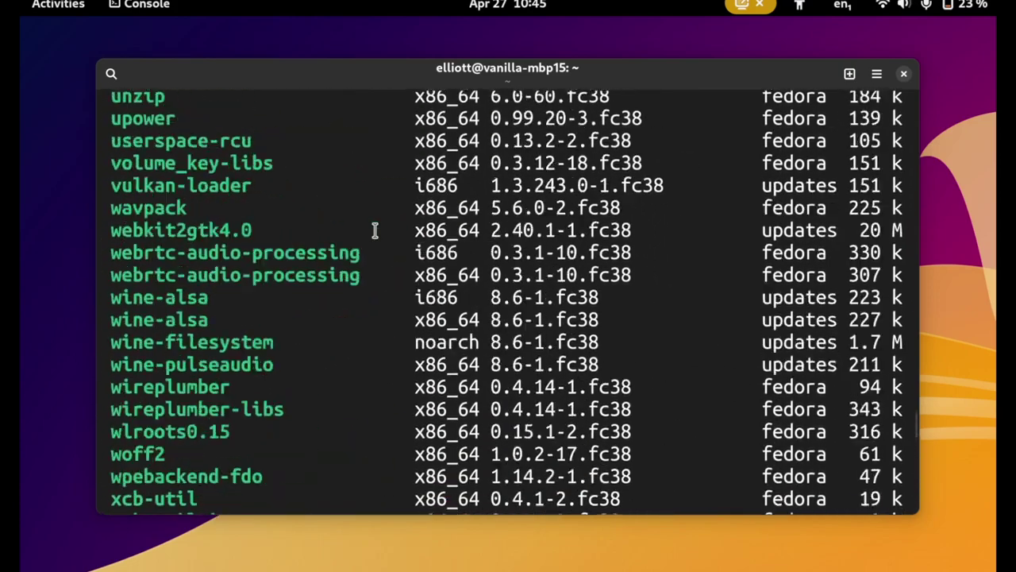
pyautogui.scroll(20, 374, 230)
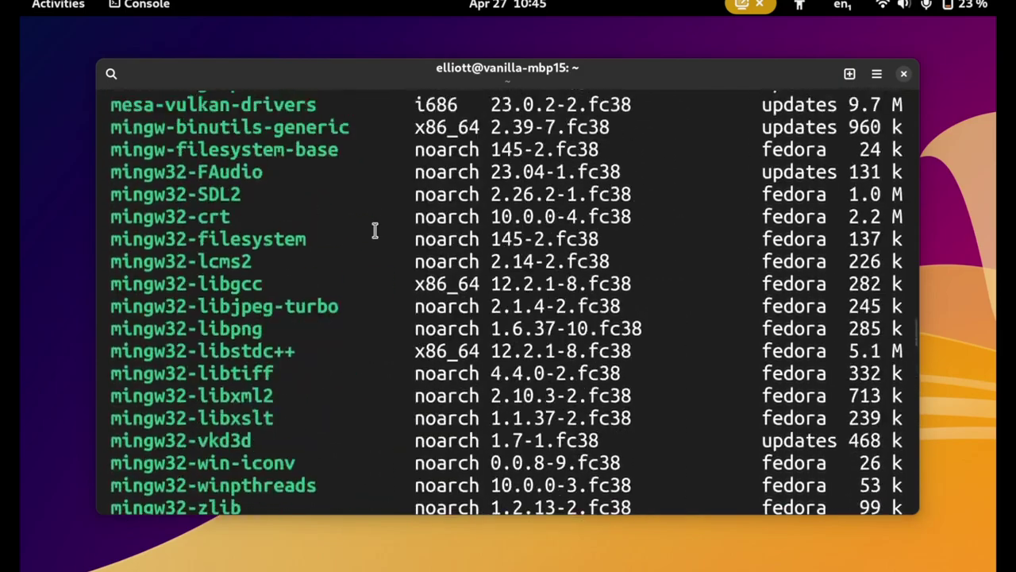
pyautogui.scroll(-20, 375, 231)
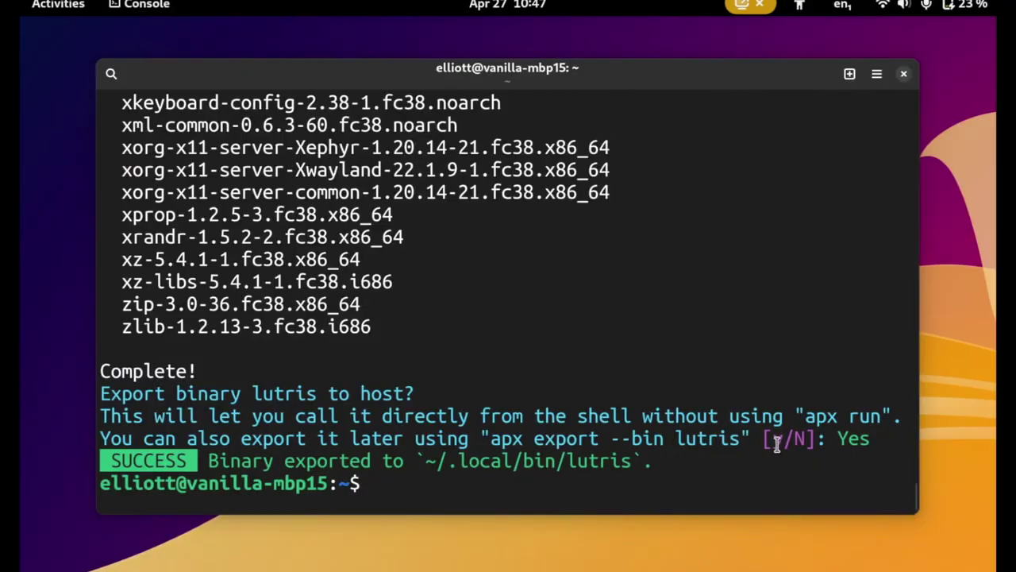
# Find the new 'Lutris (on apx_managed_dnf)' launcher on page 2 of the application grid.
pyautogui.press('super+a')
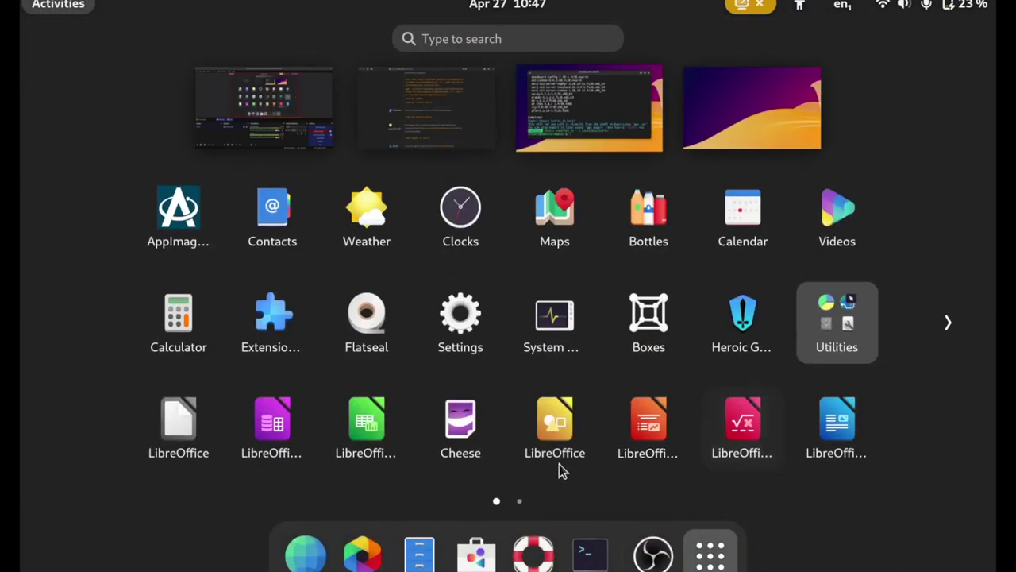
pyautogui.scroll(-1, 533, 419)
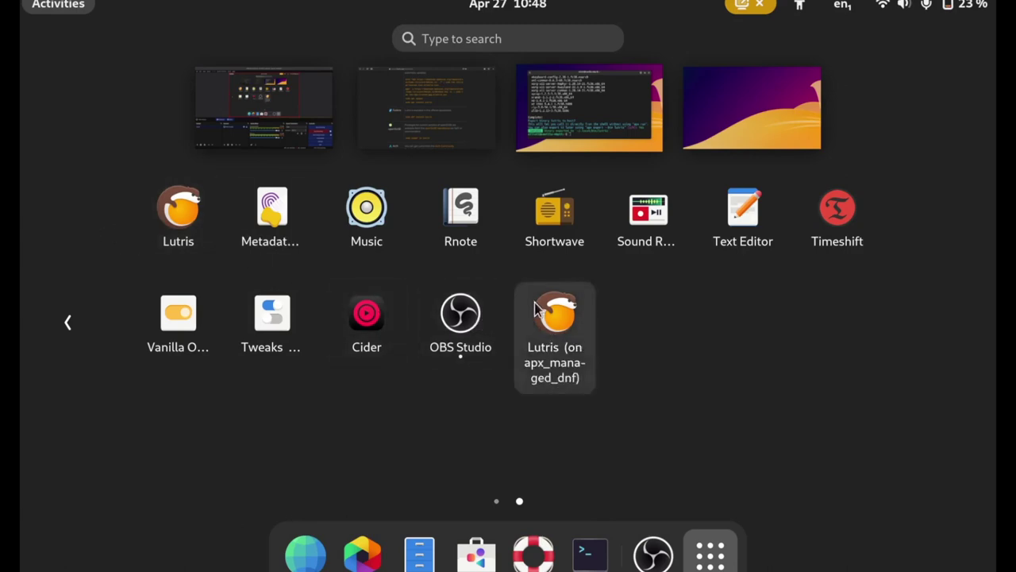
pyautogui.press('Escape')
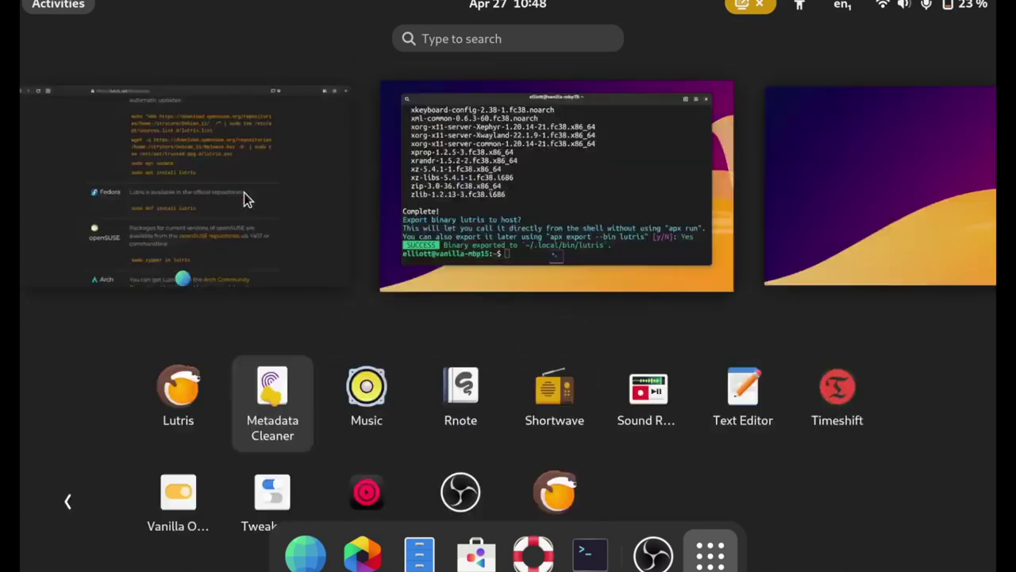
pyautogui.press('super+a')
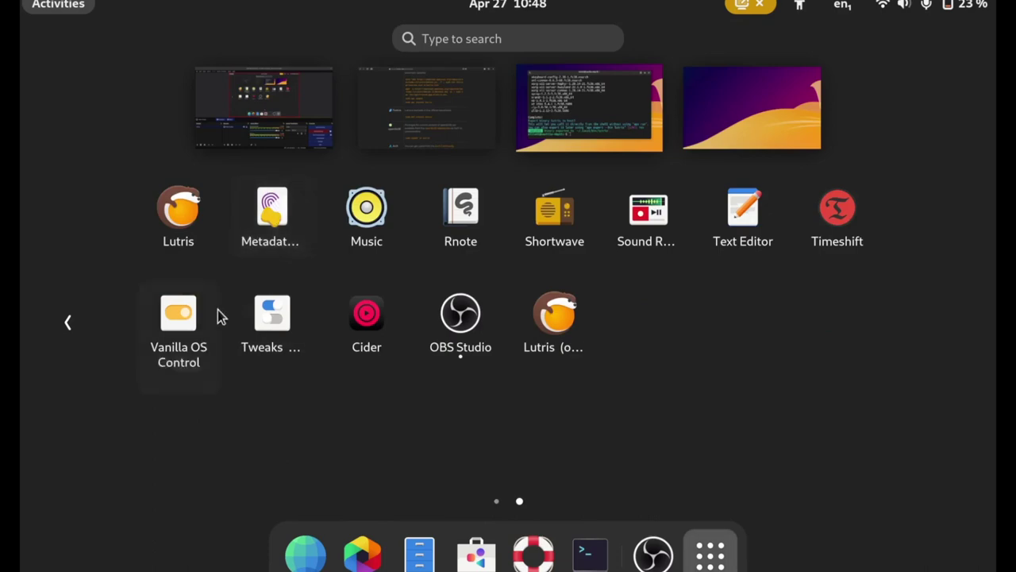
# Check the Control Center's Sub System tab listing Lutris (on apx_managed_dnf) under Fedora, then close it.
pyautogui.click(183, 317)
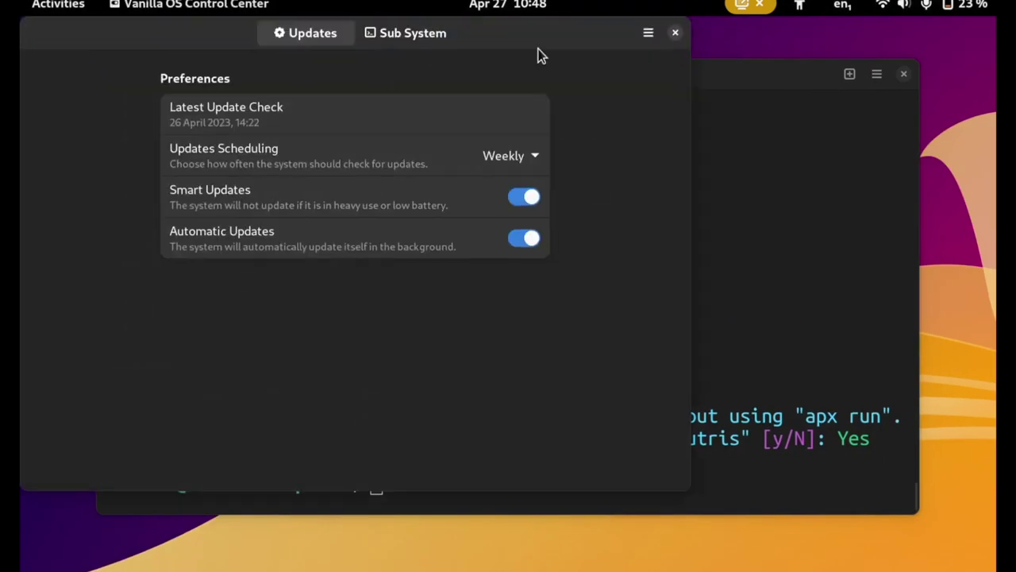
pyautogui.click(429, 36)
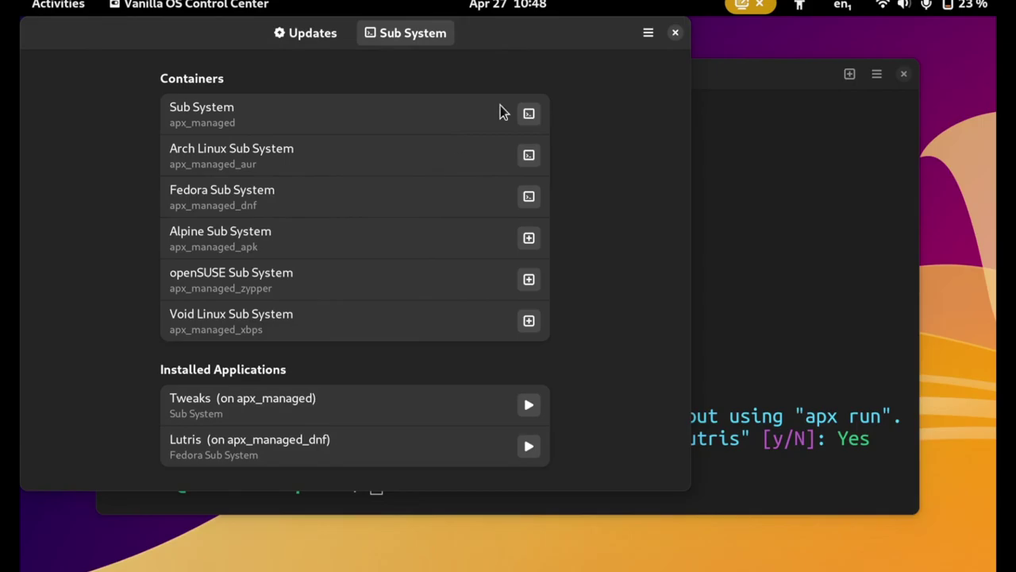
pyautogui.click(675, 33)
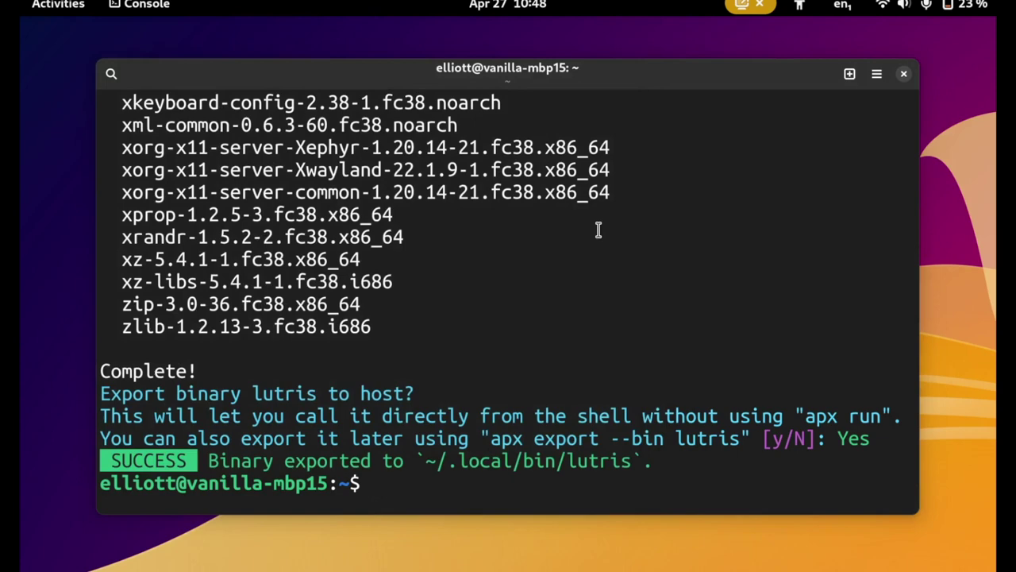
# Run flatpak --help, scroll its output, then open the app grid showing Cider, OBS Studio and Lutris.
pyautogui.write('fla')
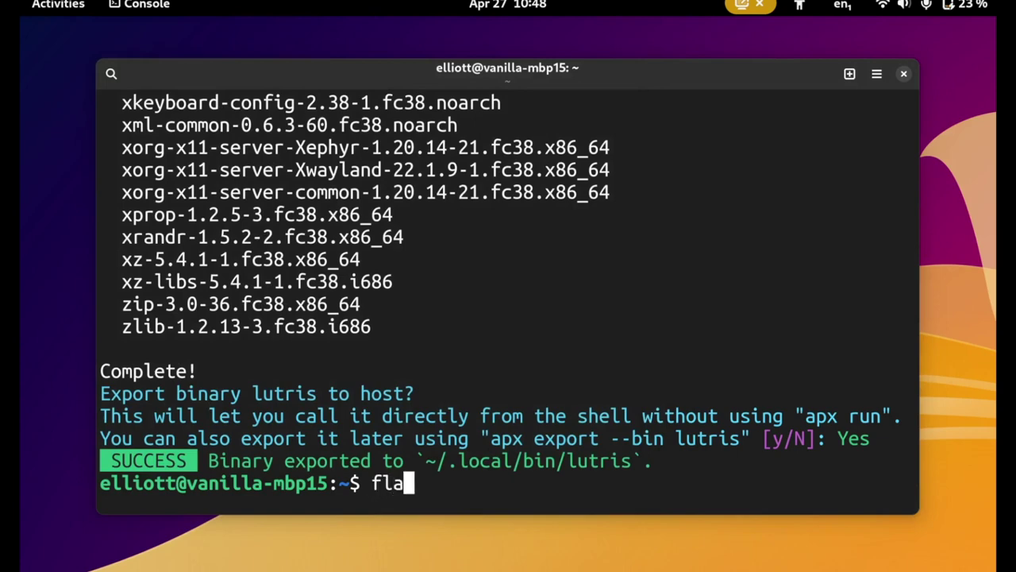
pyautogui.write('tpak --help')
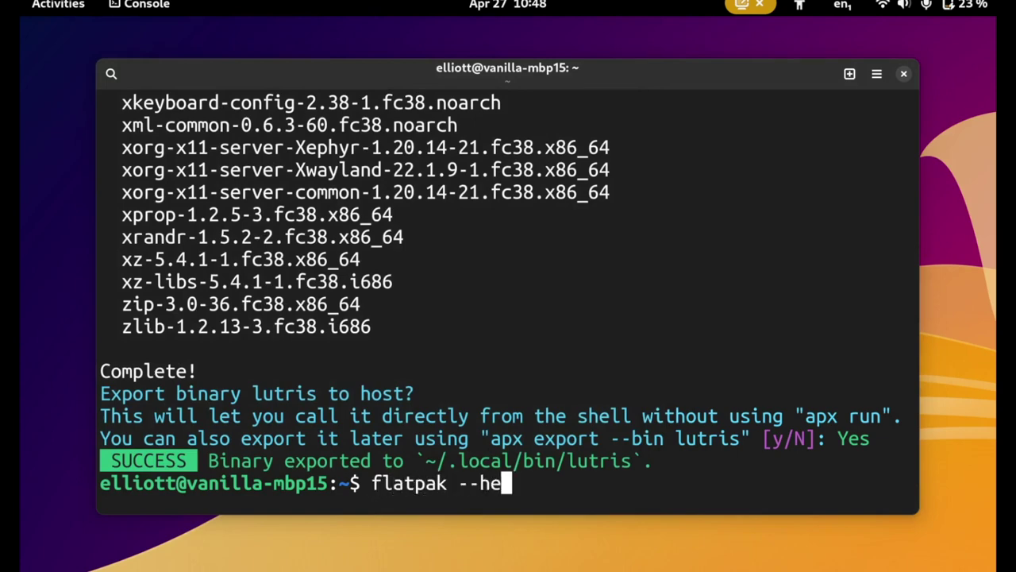
pyautogui.press('Return')
pyautogui.scroll(10, 435, 208)
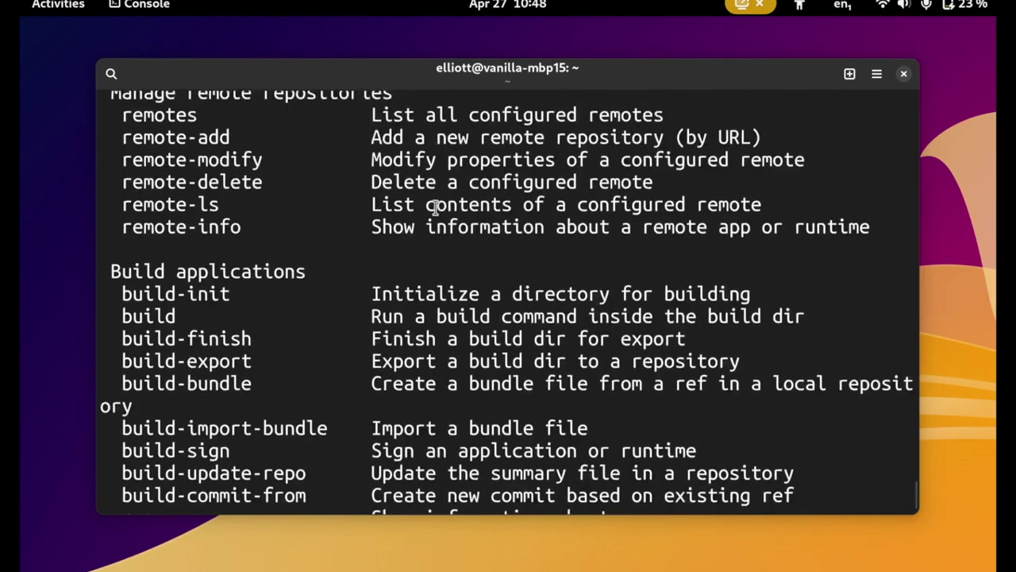
pyautogui.scroll(5, 434, 208)
pyautogui.press('super')
pyautogui.press('super')
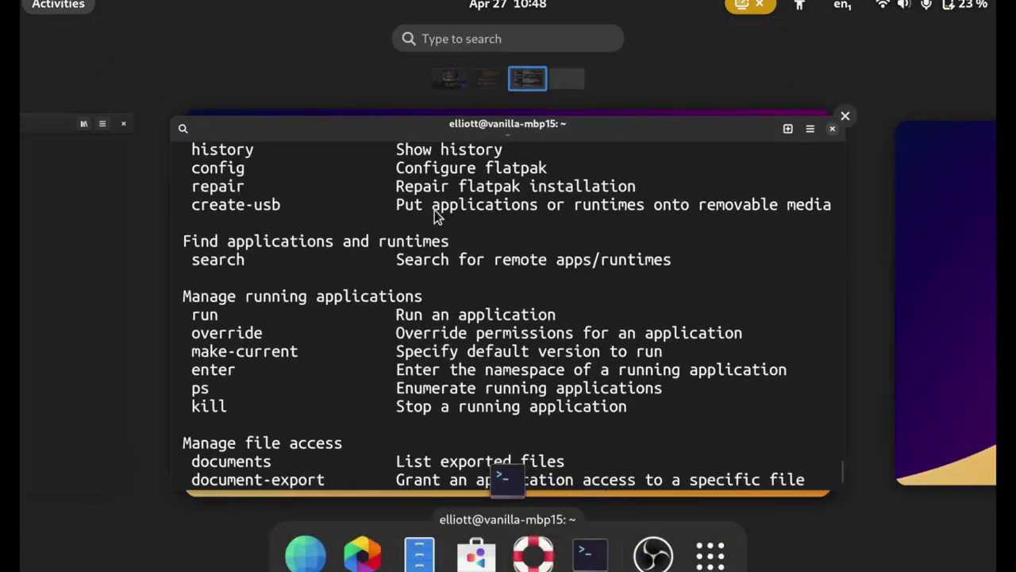
pyautogui.scroll(-1, 502, 369)
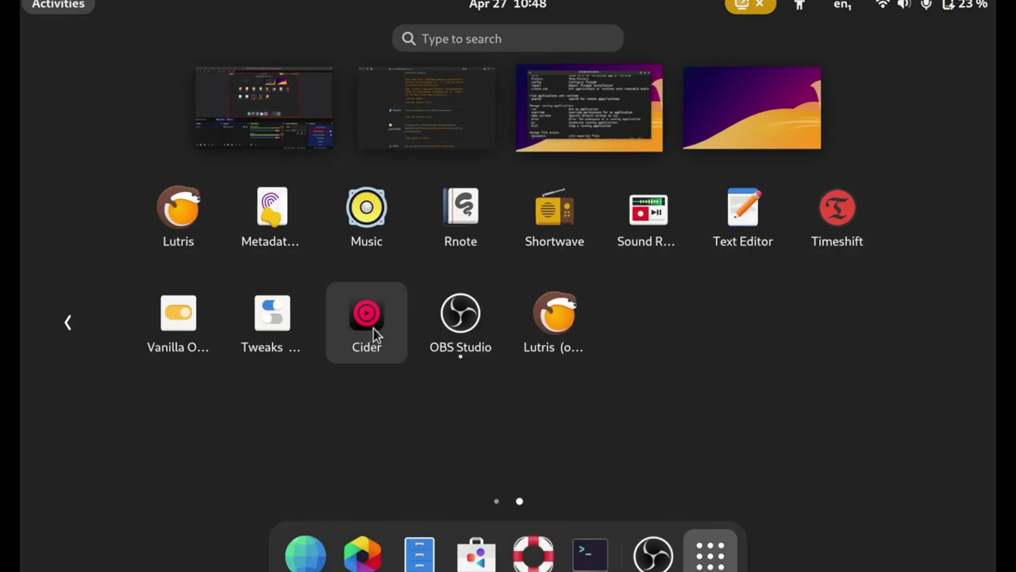
# Search 'appi', view AppImageLauncher's launcher and appimagelauncherd settings, and close them unchanged.
pyautogui.scroll(1, 378, 330)
pyautogui.write('appi')
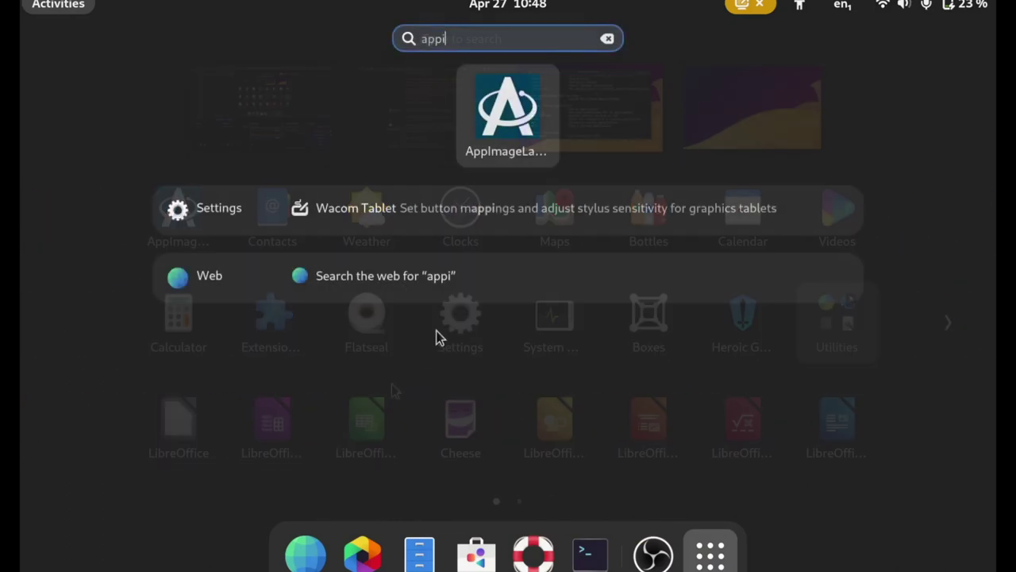
pyautogui.click(515, 132)
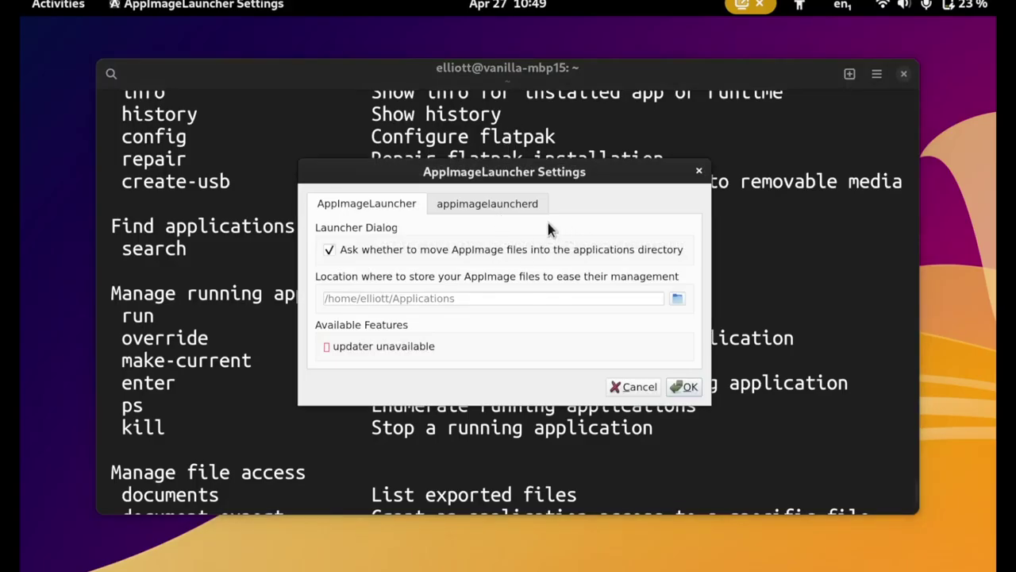
pyautogui.click(469, 207)
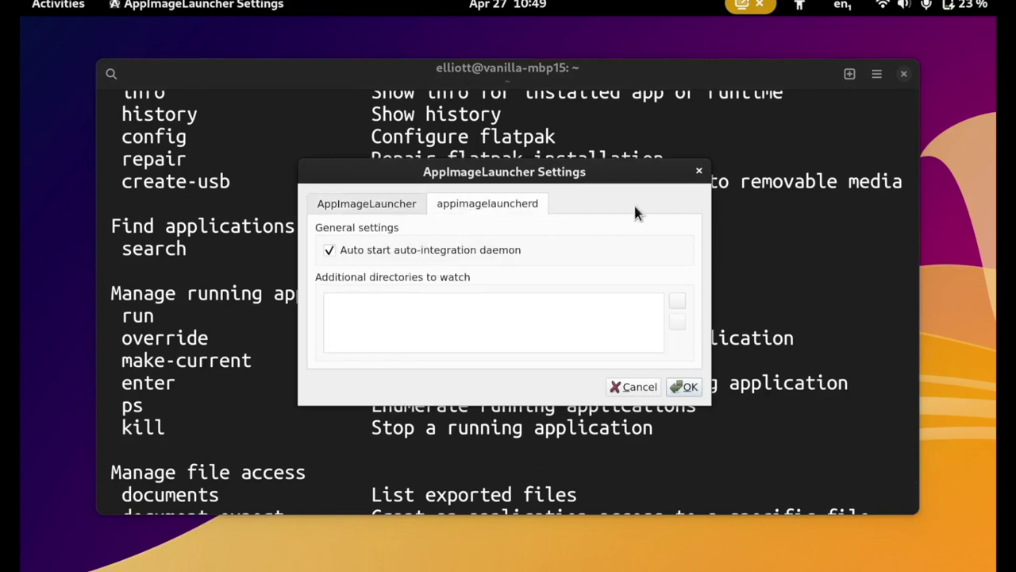
pyautogui.click(699, 171)
pyautogui.scroll(-15, 597, 317)
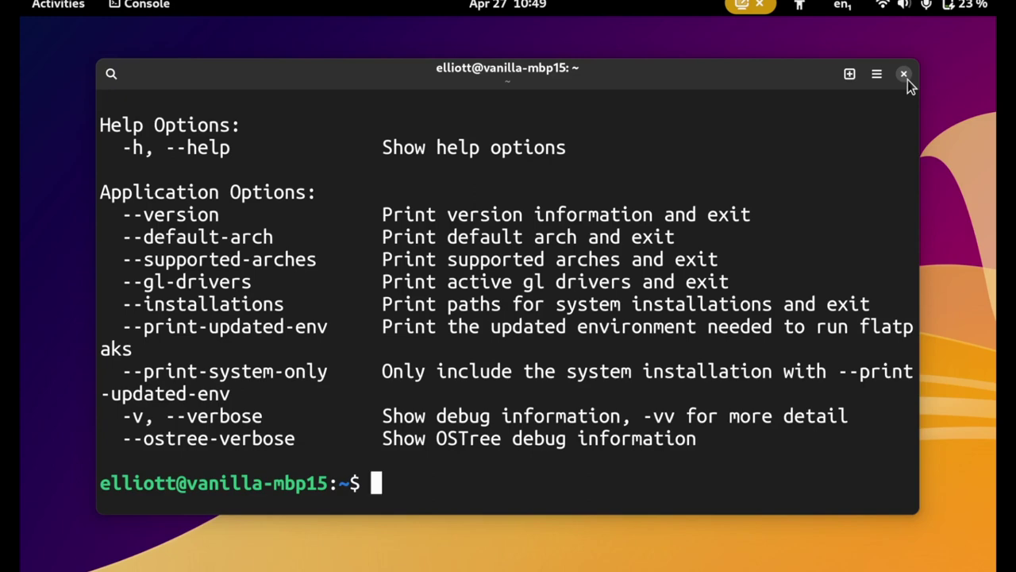
# Close the Console terminal window, leaving an empty desktop.
pyautogui.click(904, 74)
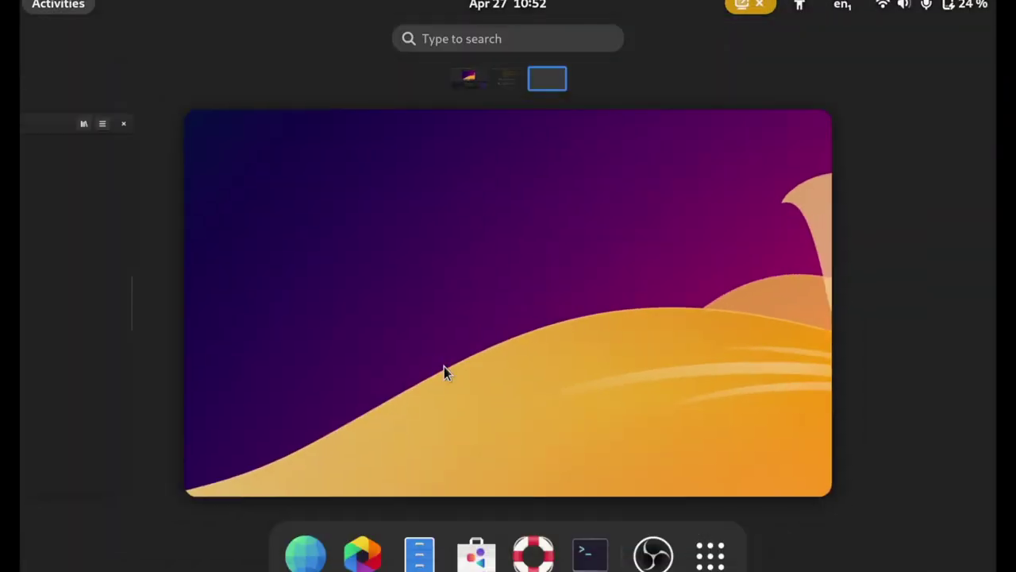
# Launch Software via 'soft', confirm Updates shows Up to Date, return to Explore and enable search.
pyautogui.write('soft')
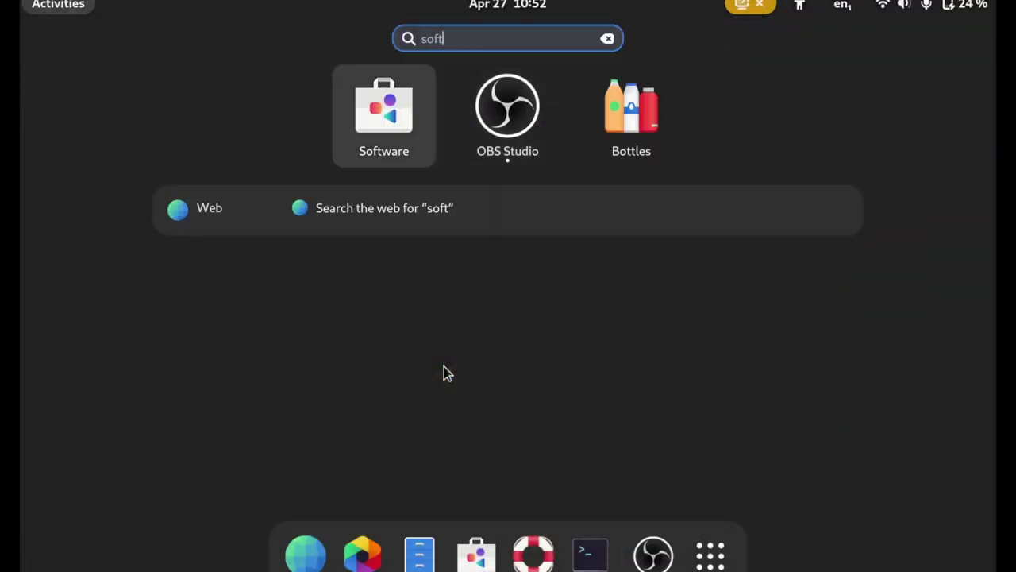
pyautogui.press('Return')
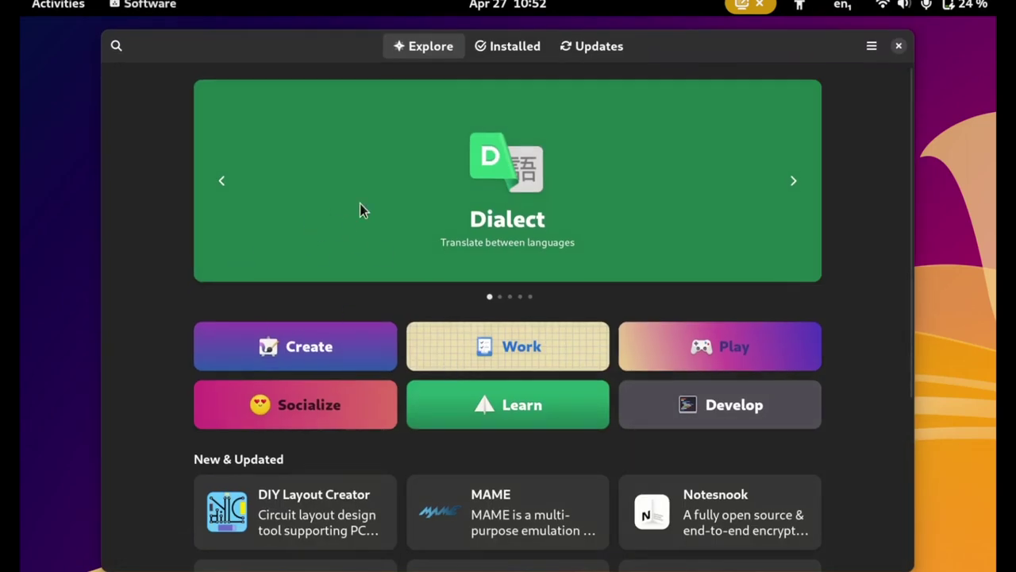
pyautogui.click(610, 40)
pyautogui.click(422, 46)
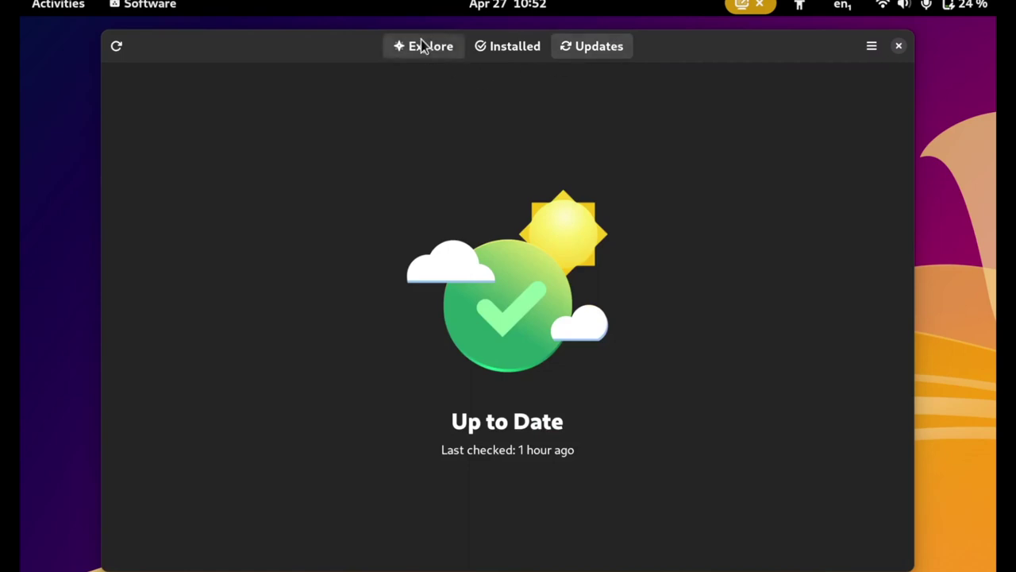
pyautogui.click(117, 47)
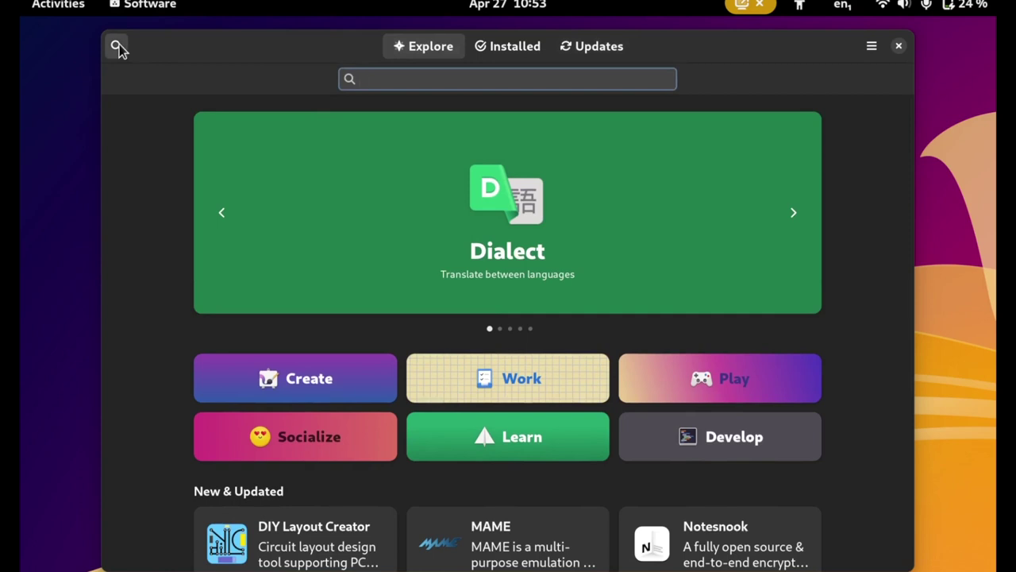
# Search 'spot', inspect Spotify's Flathub source details, then go back to the spot results.
pyautogui.write('spot')
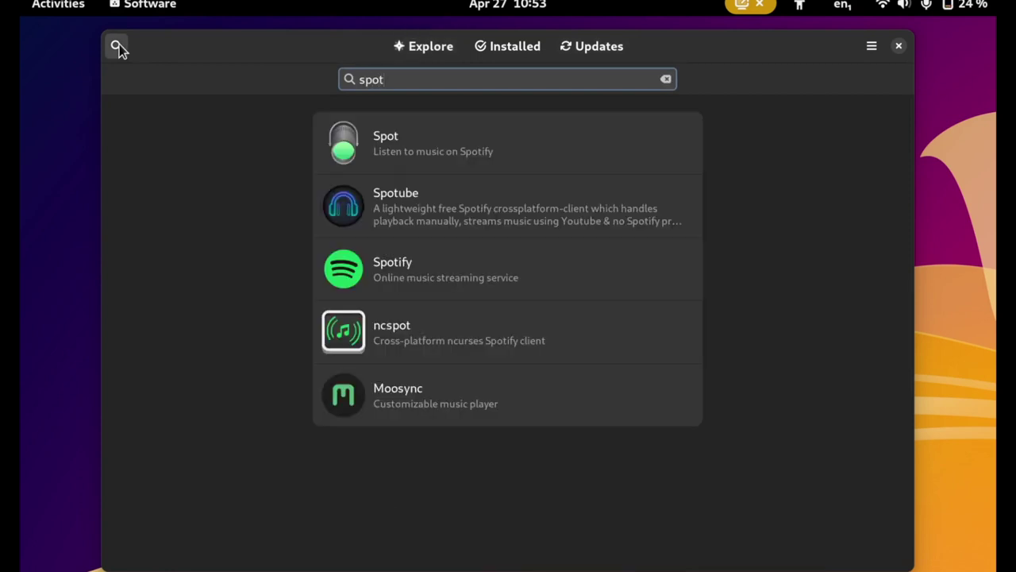
pyautogui.click(489, 273)
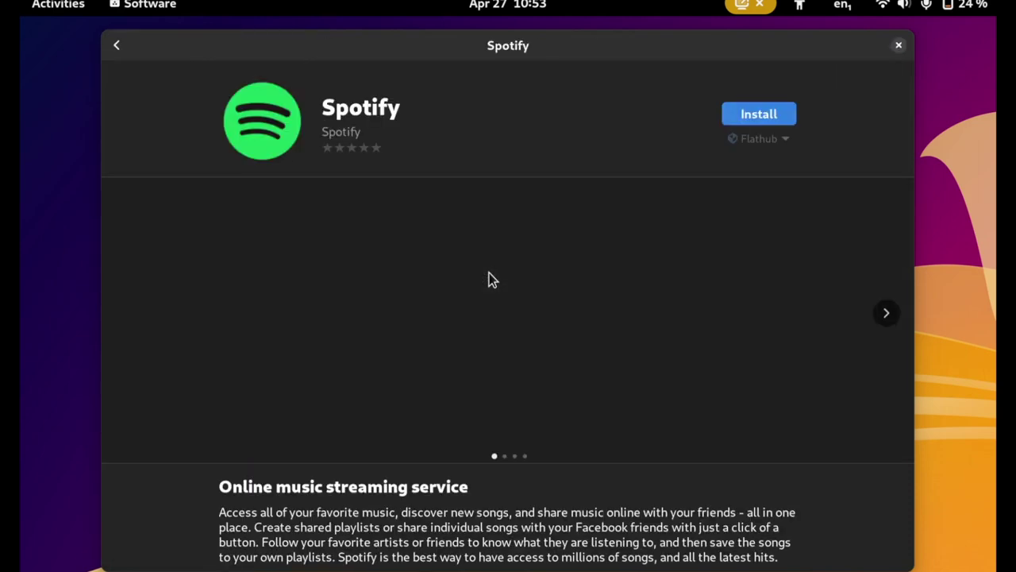
pyautogui.click(783, 140)
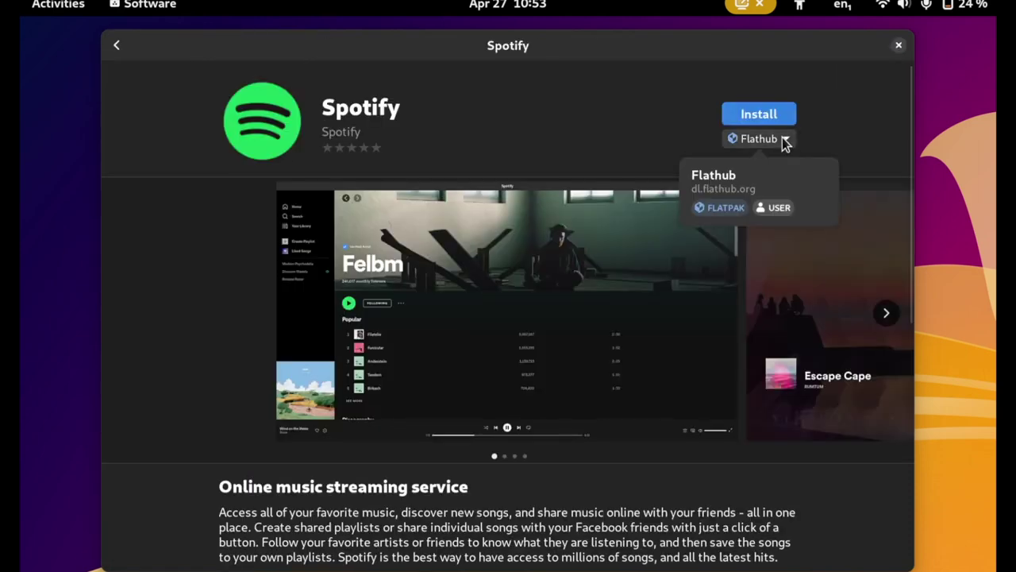
pyautogui.click(608, 133)
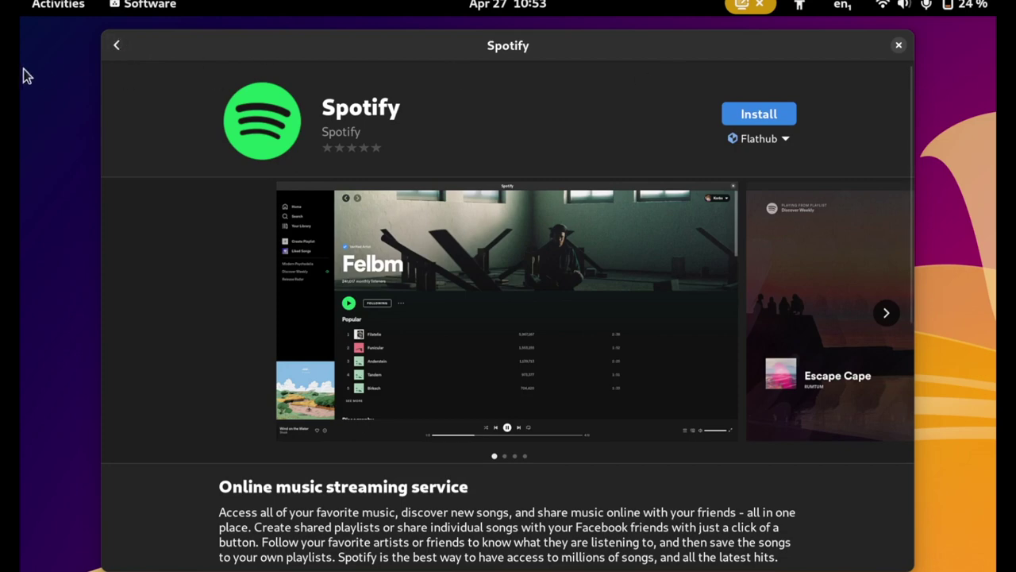
pyautogui.click(116, 46)
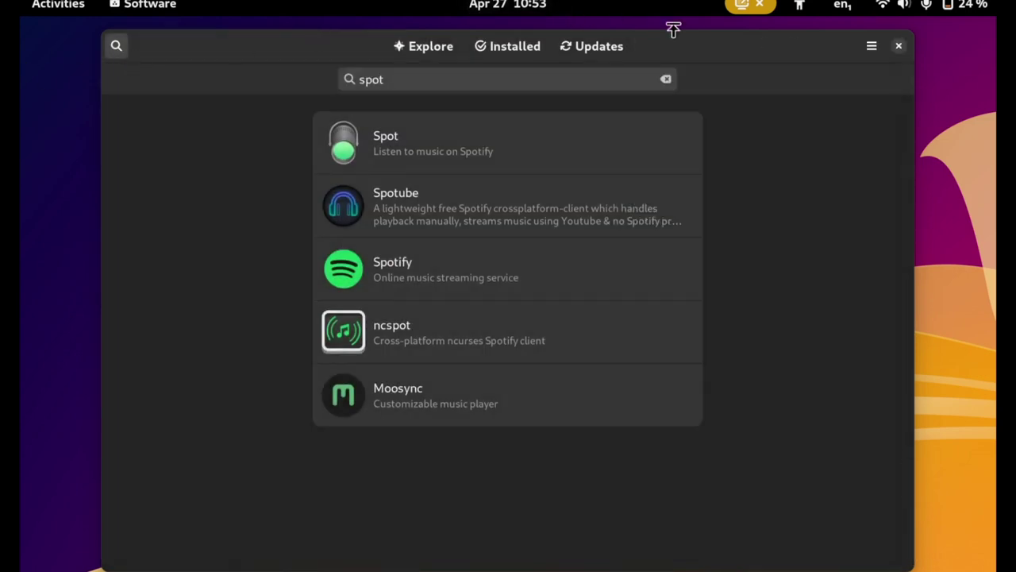
pyautogui.click(872, 47)
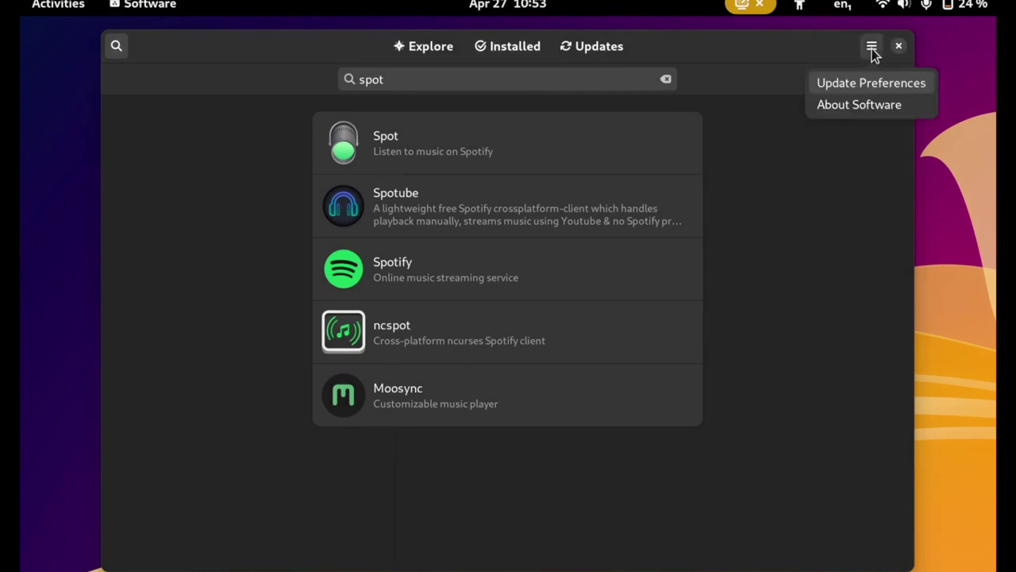
pyautogui.click(909, 89)
pyautogui.scroll(-1, 449, 326)
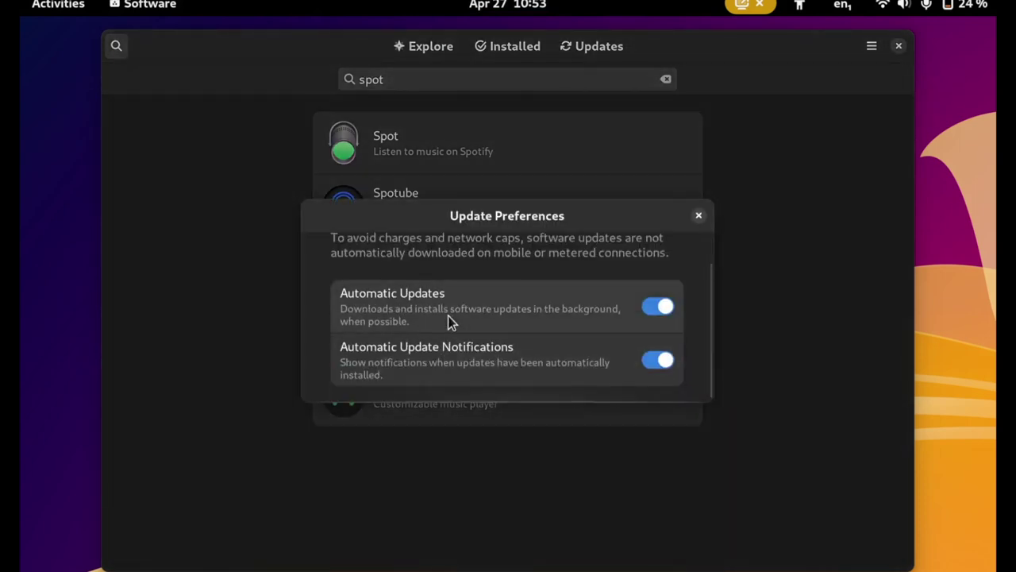
pyautogui.scroll(1, 450, 322)
pyautogui.click(699, 216)
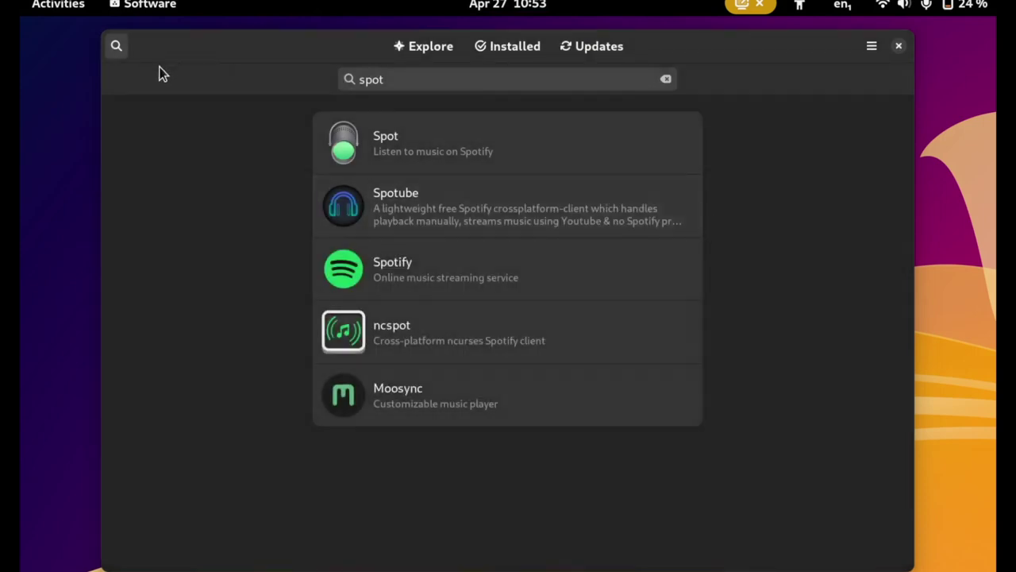
# Select the spot search query, close search to return to Explore, and nudge the window left.
pyautogui.click(431, 77)
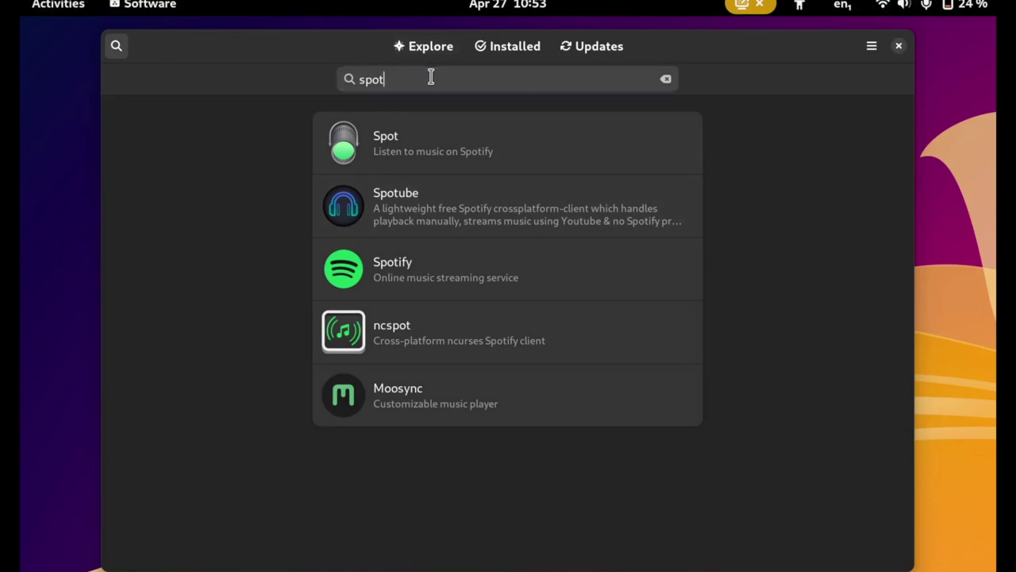
pyautogui.moveTo(431, 77); pyautogui.dragTo(332, 75)
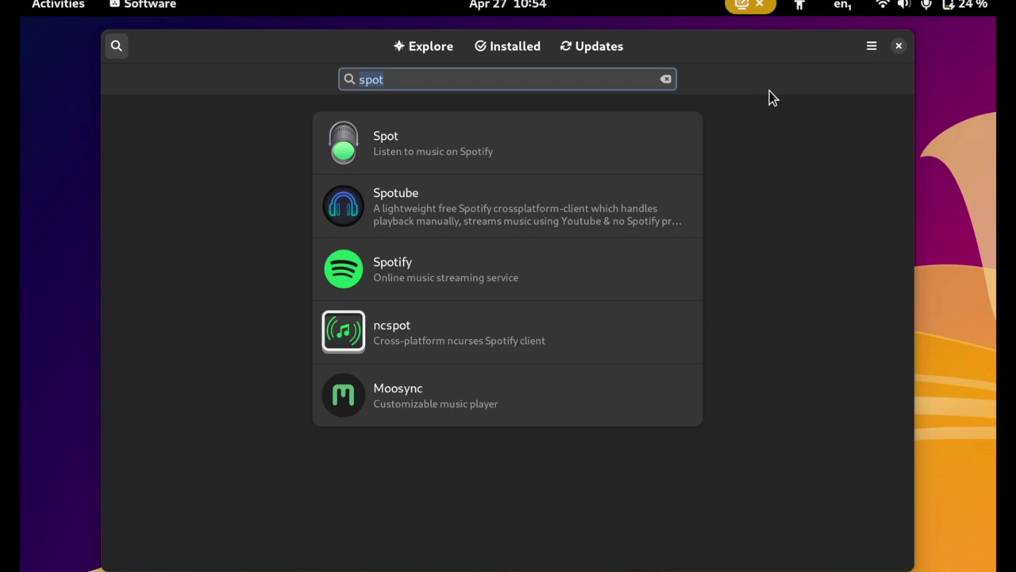
pyautogui.click(116, 48)
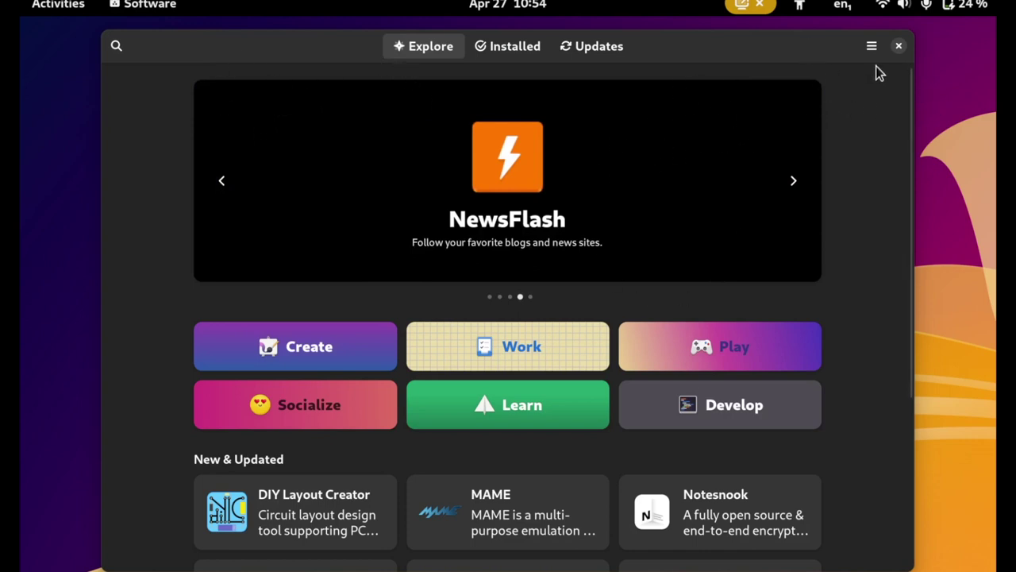
pyautogui.moveTo(801, 52); pyautogui.dragTo(777, 57)
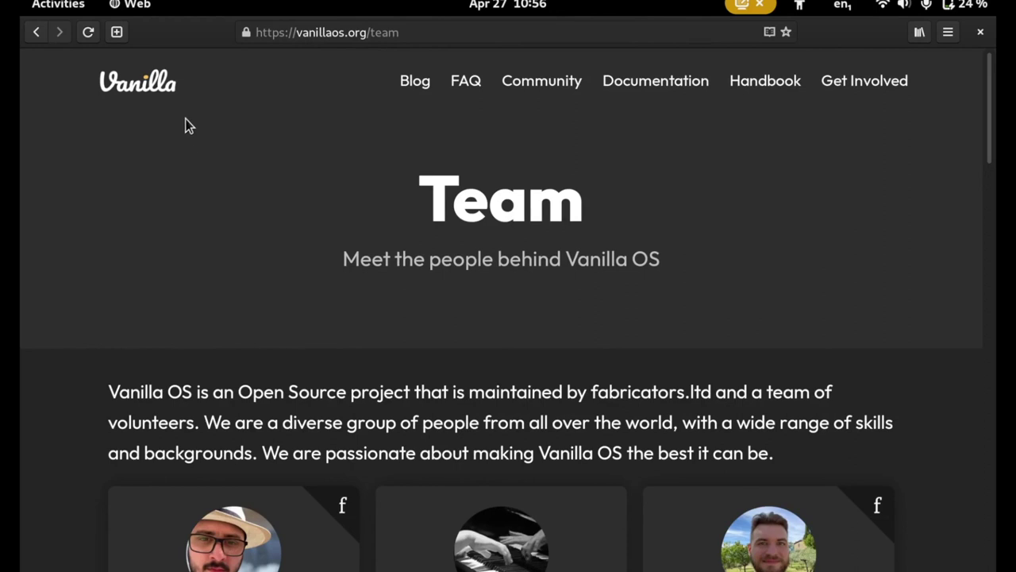
# Open the vanillaos.org home page from the logo, scroll through it, then swipe back to the Team page.
pyautogui.click(146, 94)
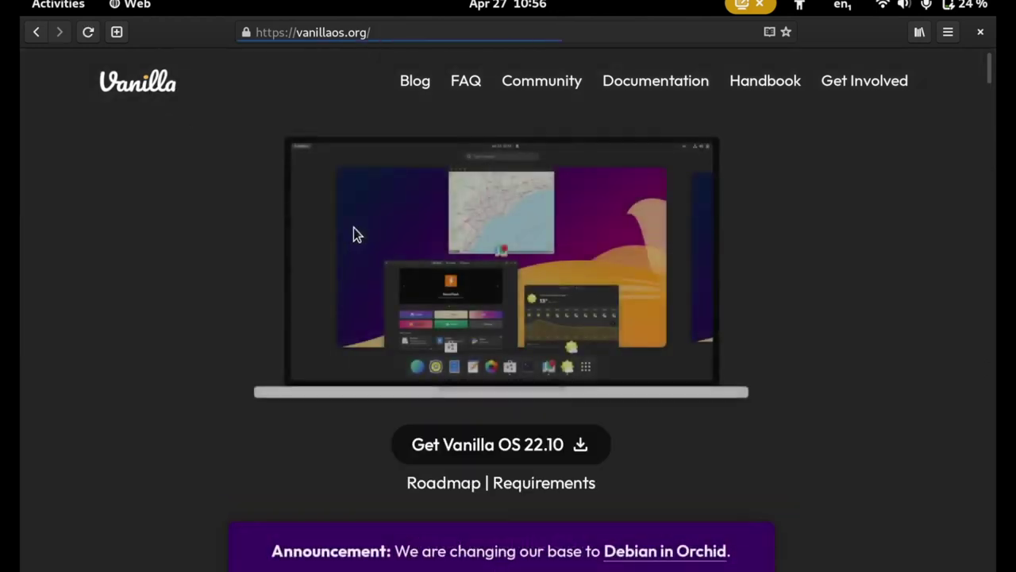
pyautogui.scroll(-5, 374, 309)
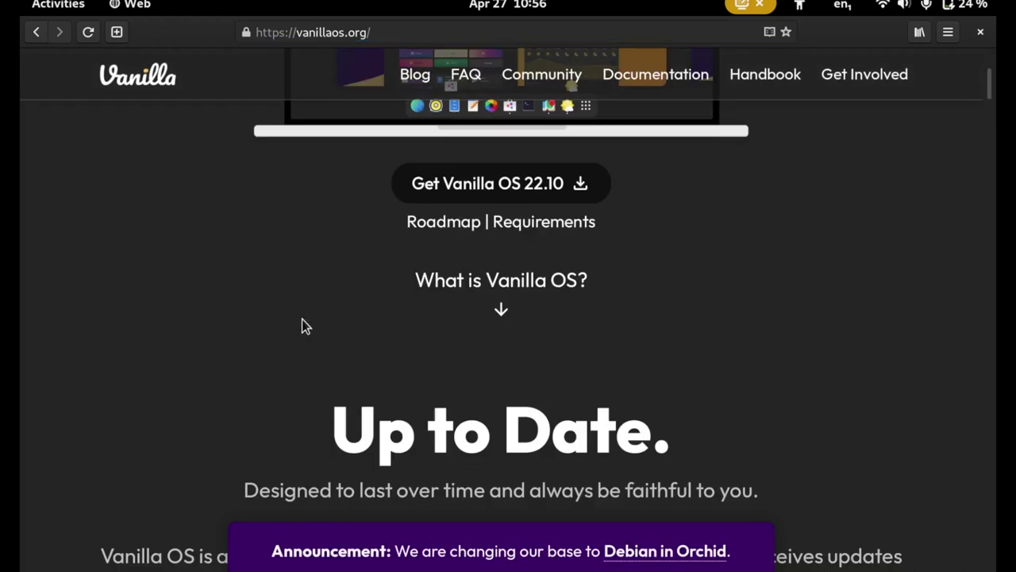
pyautogui.scroll(-1, 301, 318)
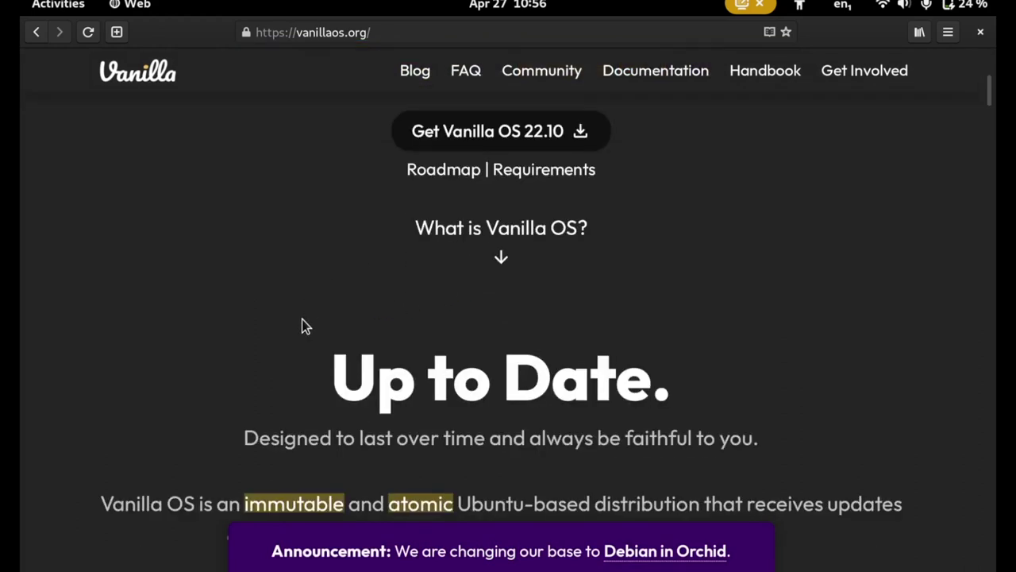
pyautogui.scroll(3, 301, 318)
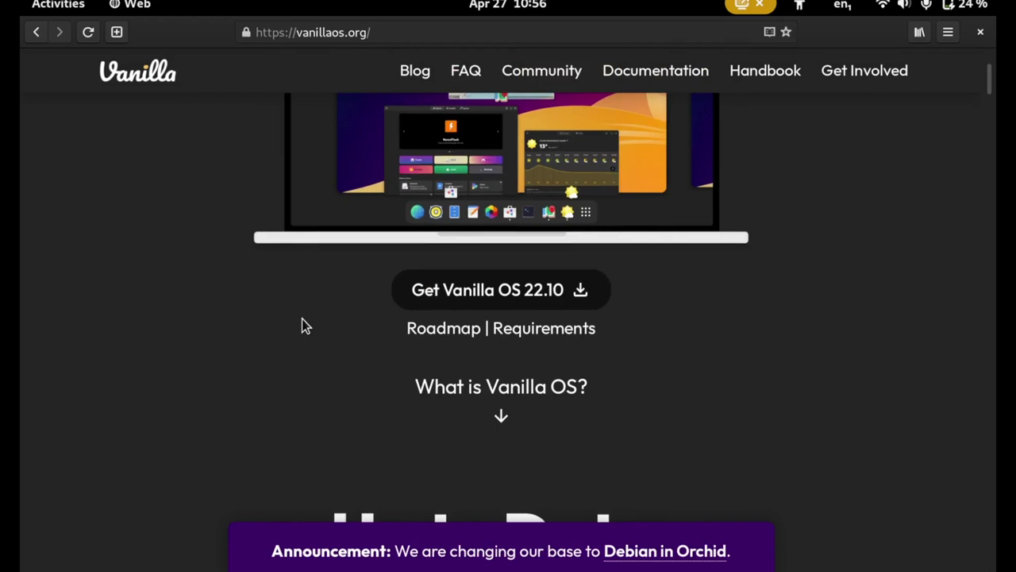
pyautogui.hscroll(-5, 301, 326)
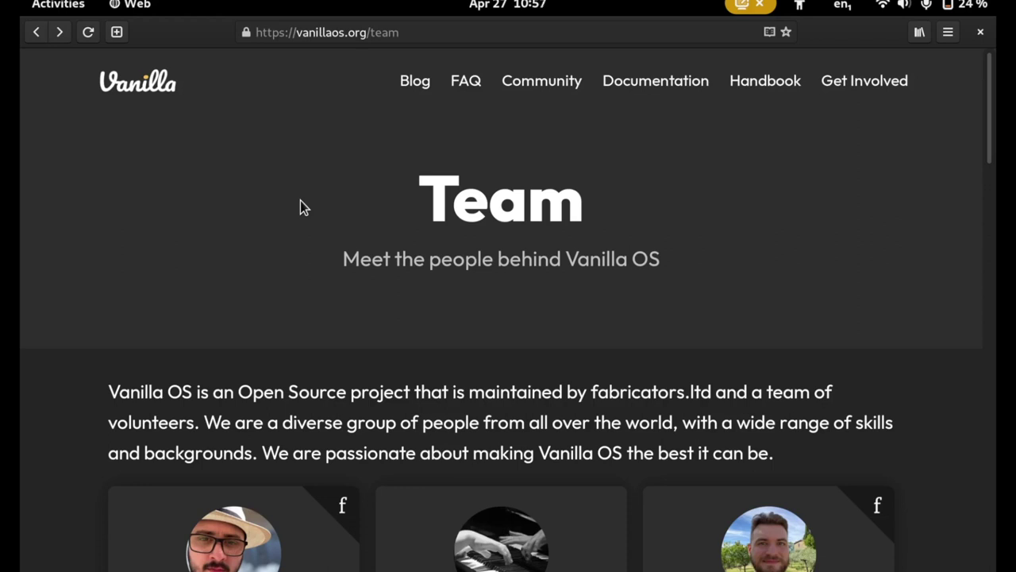
pyautogui.scroll(-4, 300, 200)
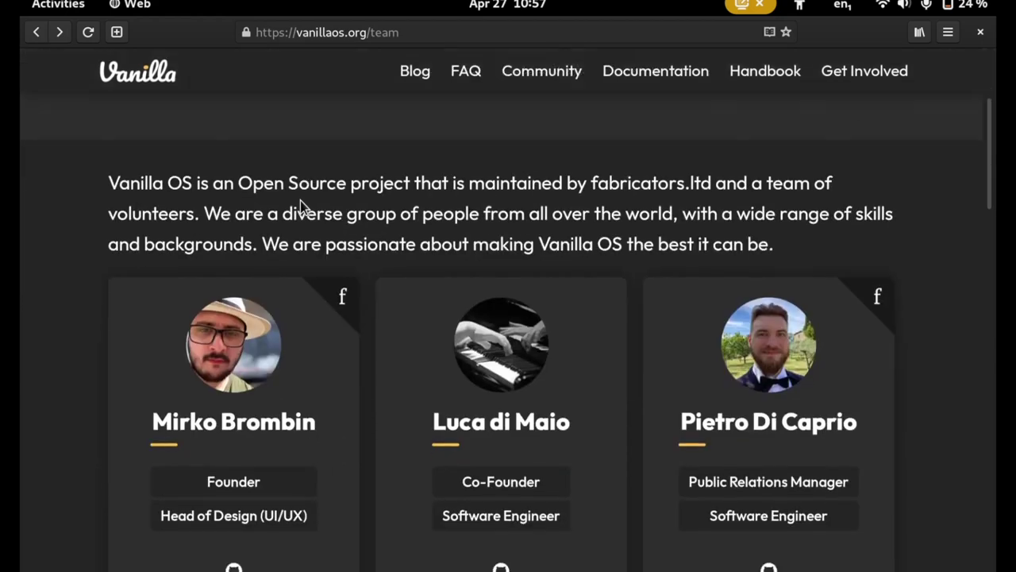
pyautogui.scroll(-3, 300, 206)
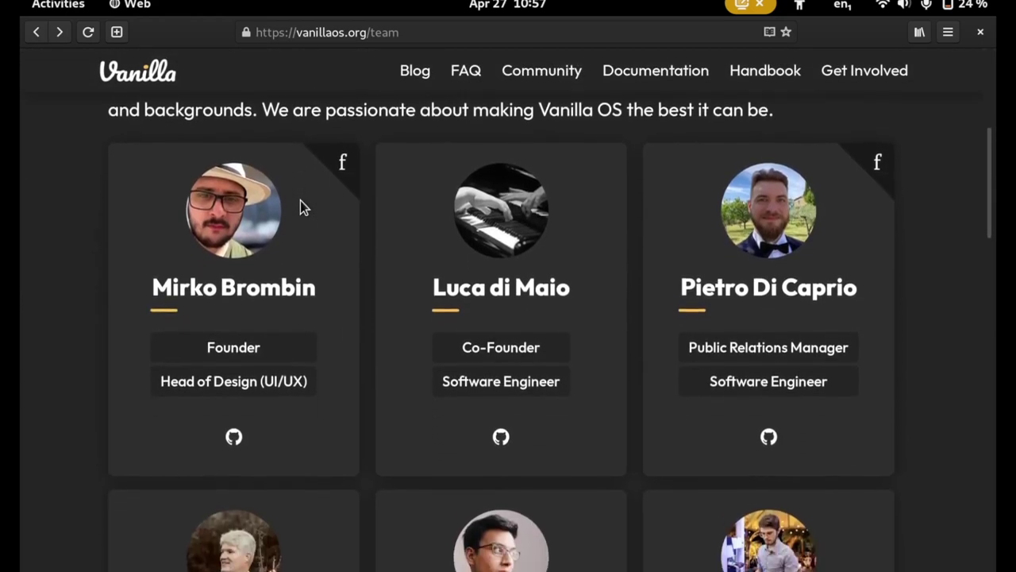
pyautogui.scroll(-8, 301, 202)
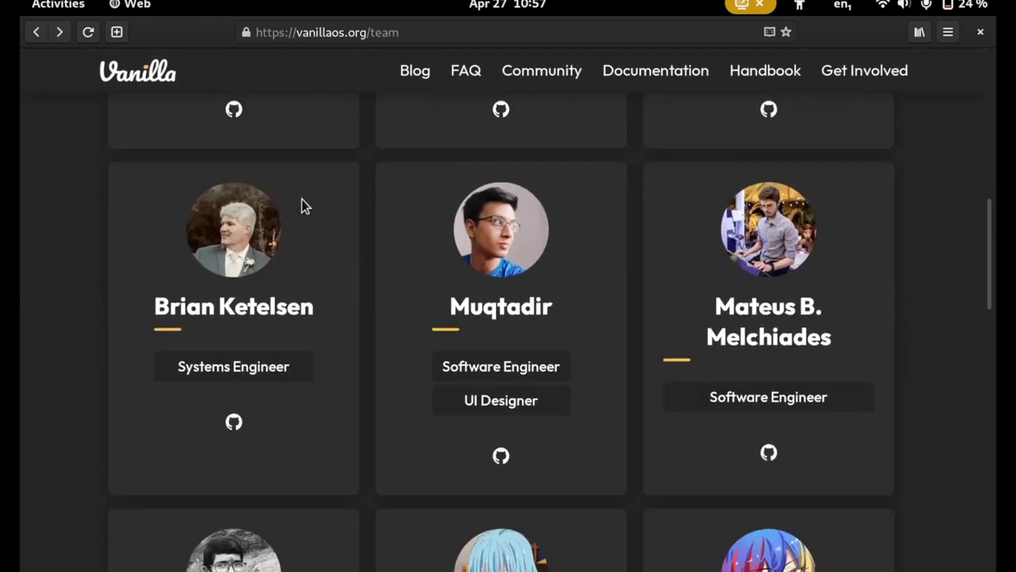
pyautogui.scroll(-8, 310, 200)
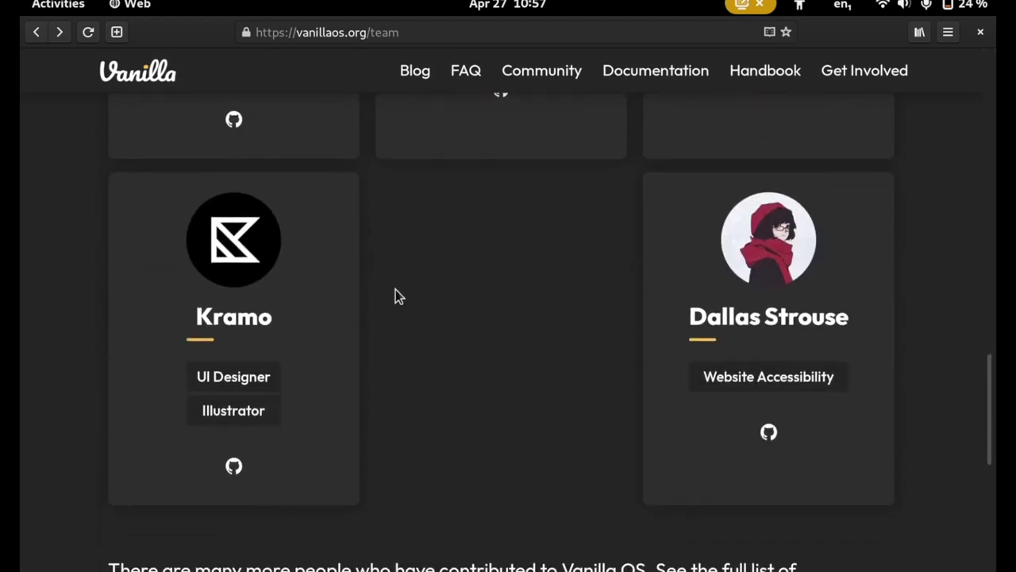
pyautogui.scroll(-5, 397, 292)
pyautogui.scroll(15, 394, 289)
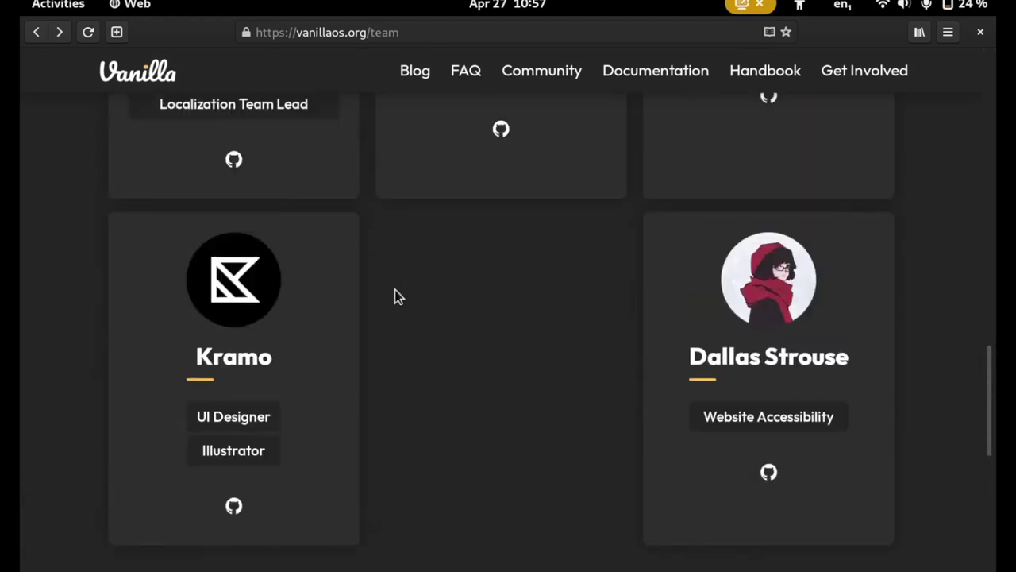
pyautogui.scroll(5, 394, 289)
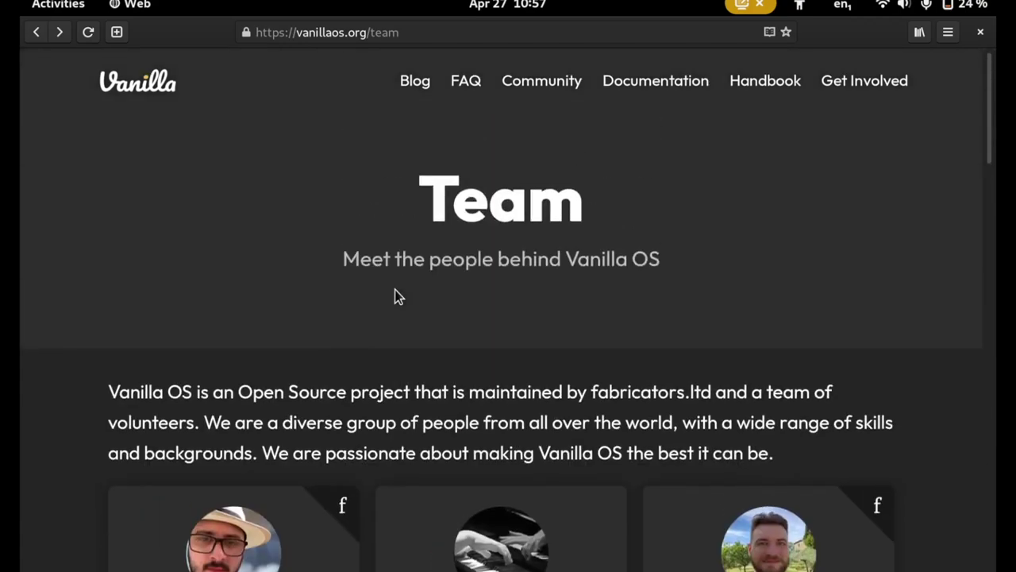
pyautogui.scroll(-4, 394, 289)
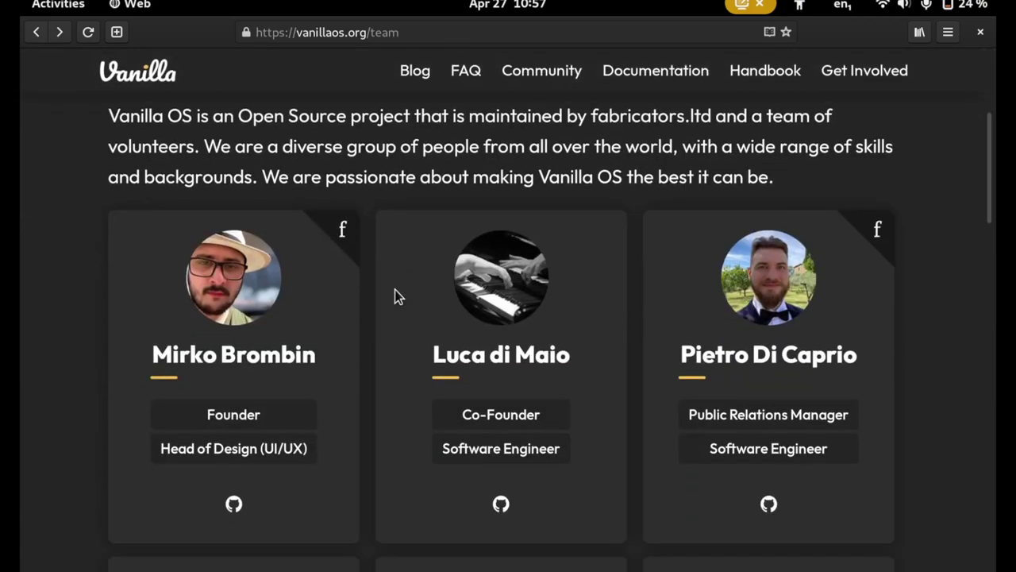
pyautogui.scroll(-3, 394, 289)
pyautogui.hotkey('alt', 'Left')
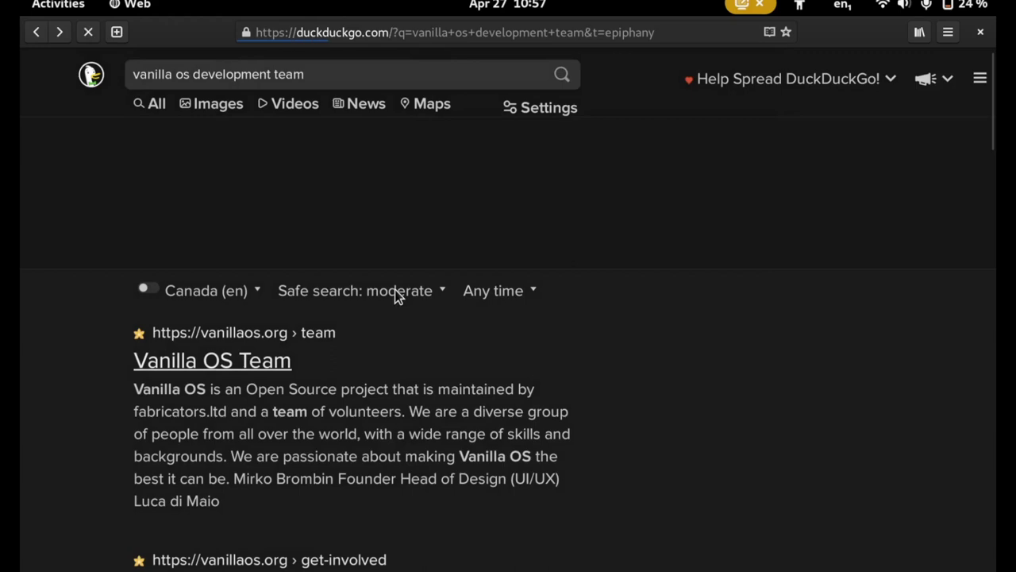
pyautogui.hotkey('alt', 'Left')
pyautogui.scroll(-5, 397, 295)
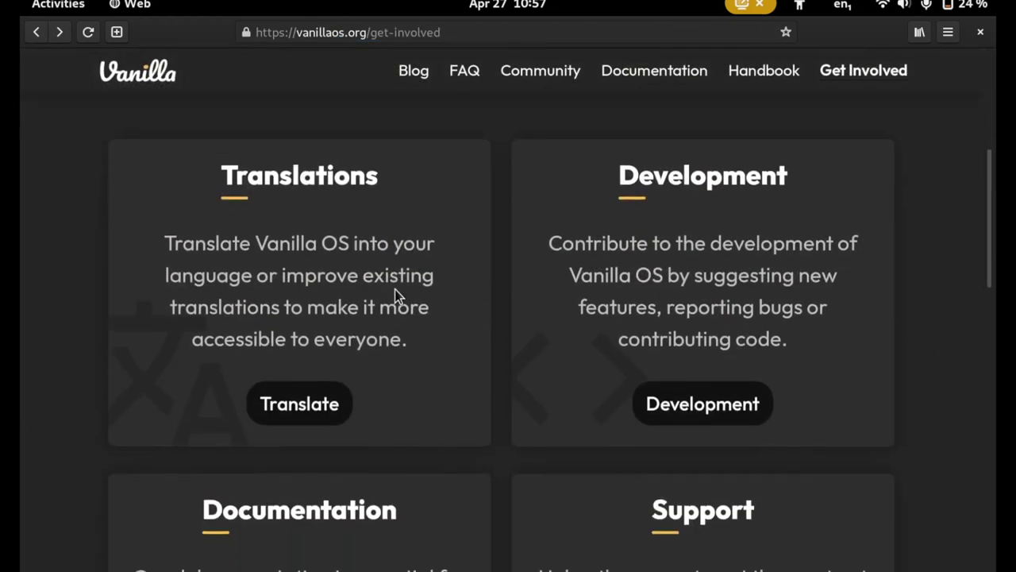
pyautogui.scroll(-6, 500, 316)
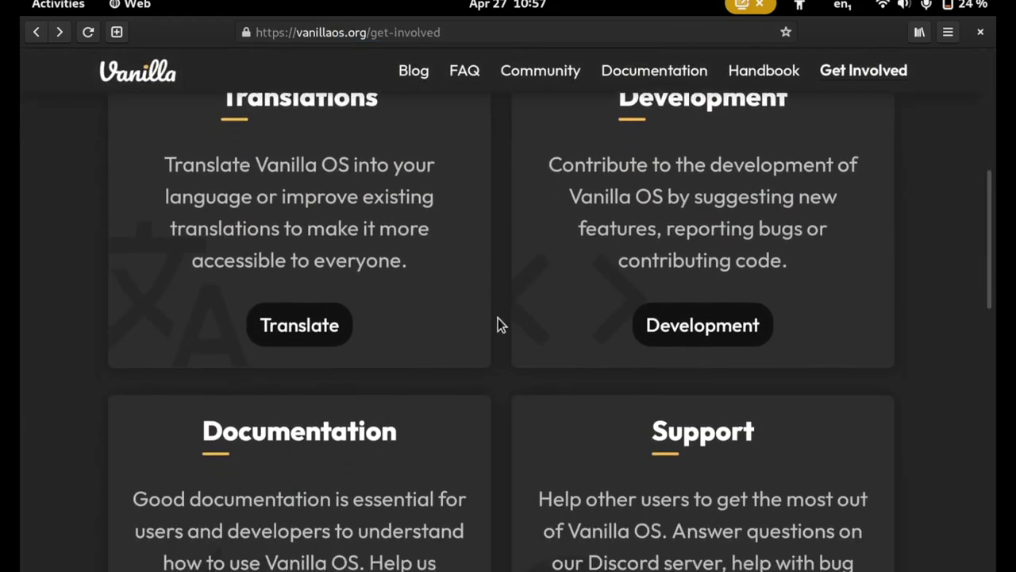
pyautogui.scroll(-2, 498, 317)
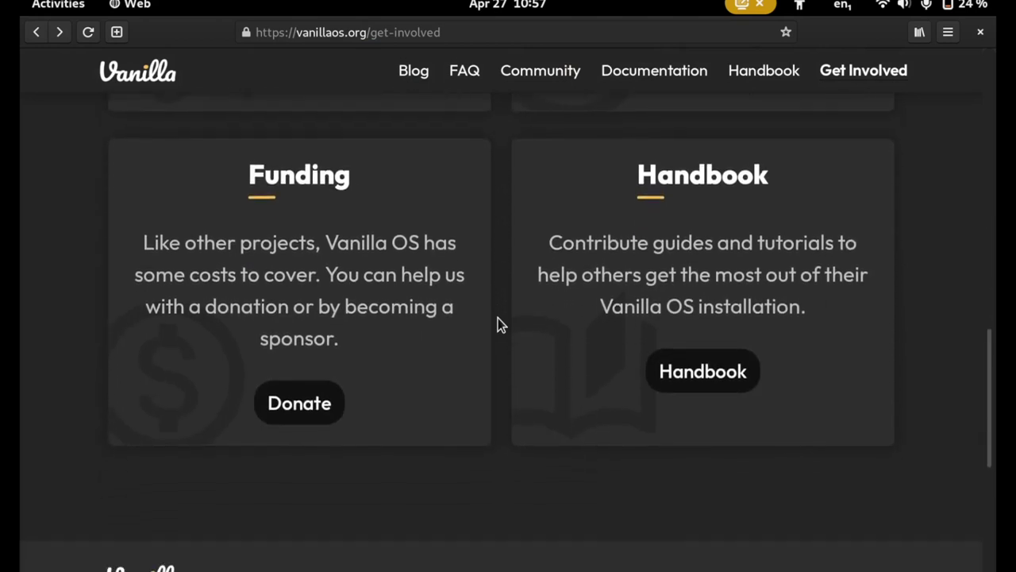
pyautogui.scroll(10, 498, 324)
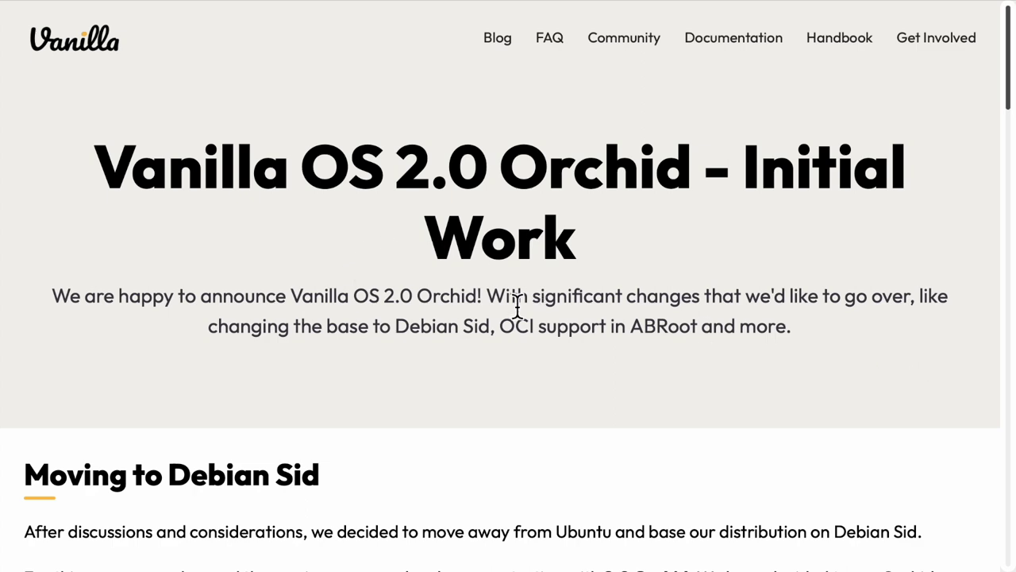
# Scroll through the Orchid post's Moving to Debian Sid and Security and Stability sections, then back up.
pyautogui.scroll(-1, 516, 310)
pyautogui.scroll(-5, 515, 310)
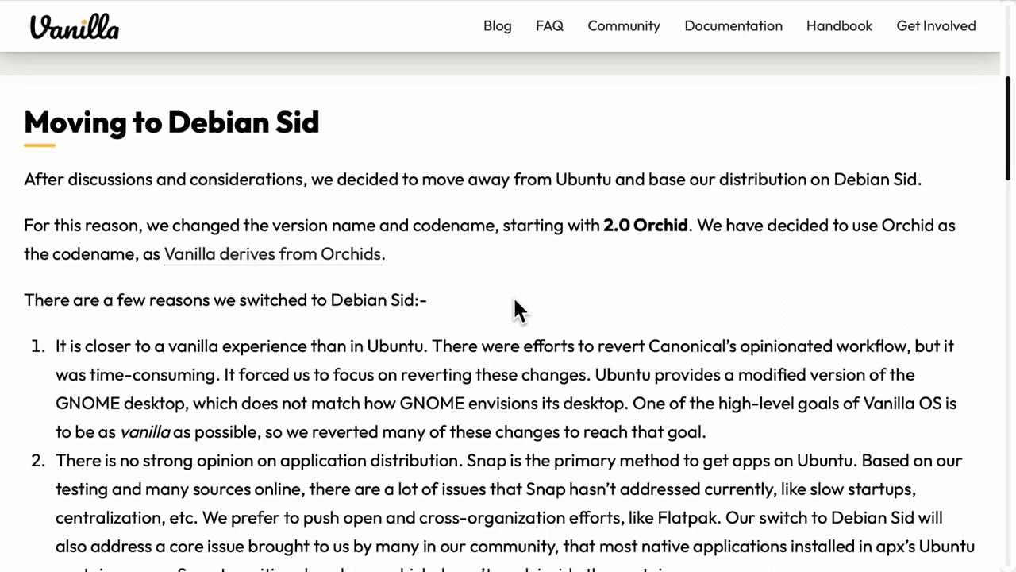
pyautogui.scroll(-2, 515, 301)
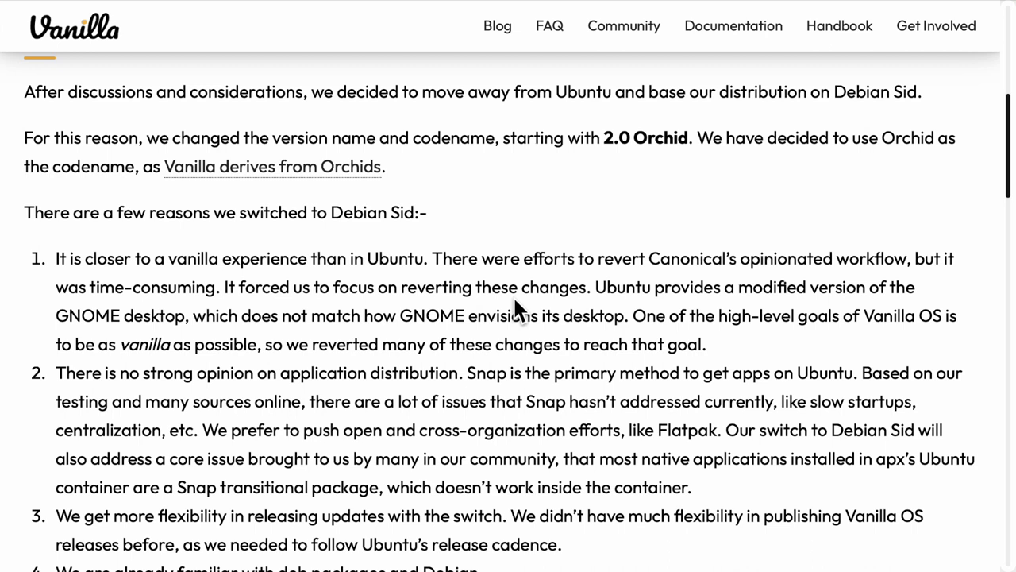
pyautogui.scroll(-2, 514, 300)
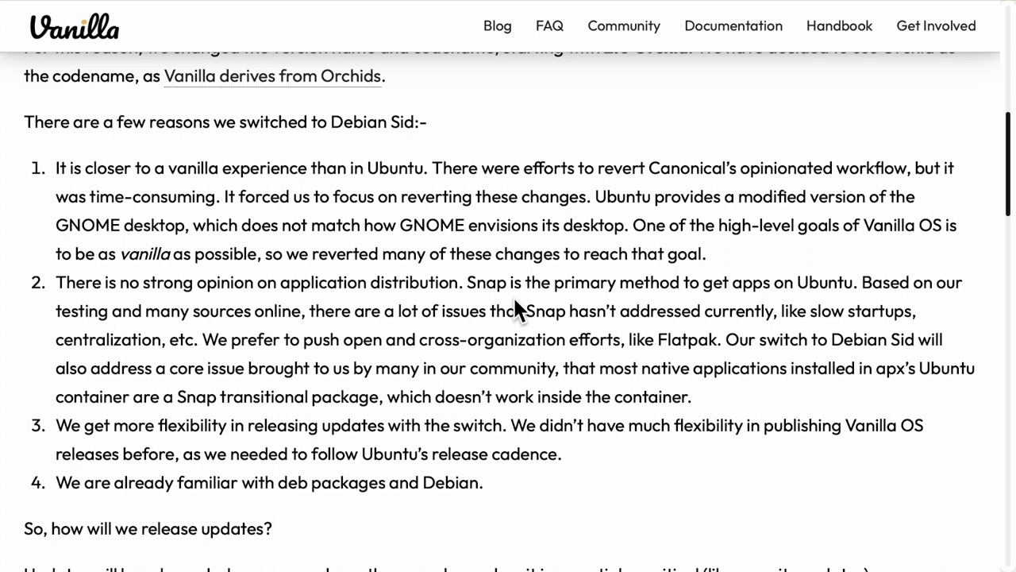
pyautogui.scroll(-2, 513, 296)
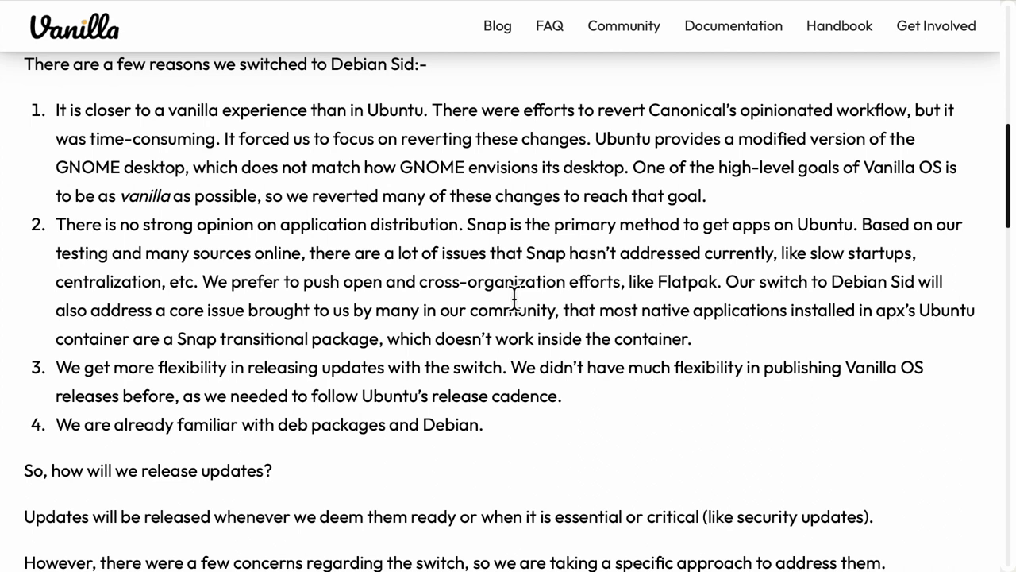
pyautogui.scroll(-5, 515, 297)
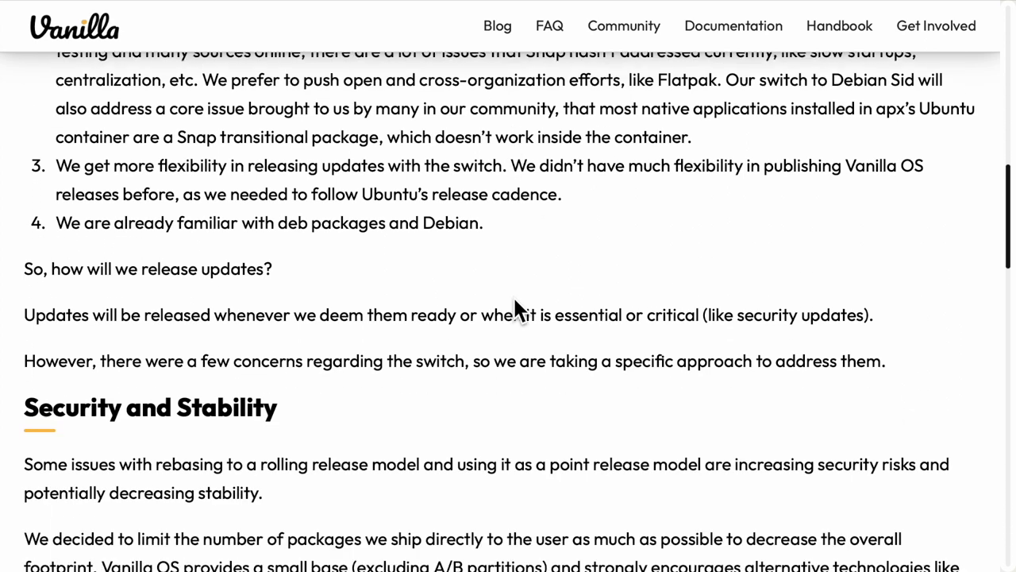
pyautogui.scroll(-3, 513, 296)
pyautogui.scroll(-2, 513, 296)
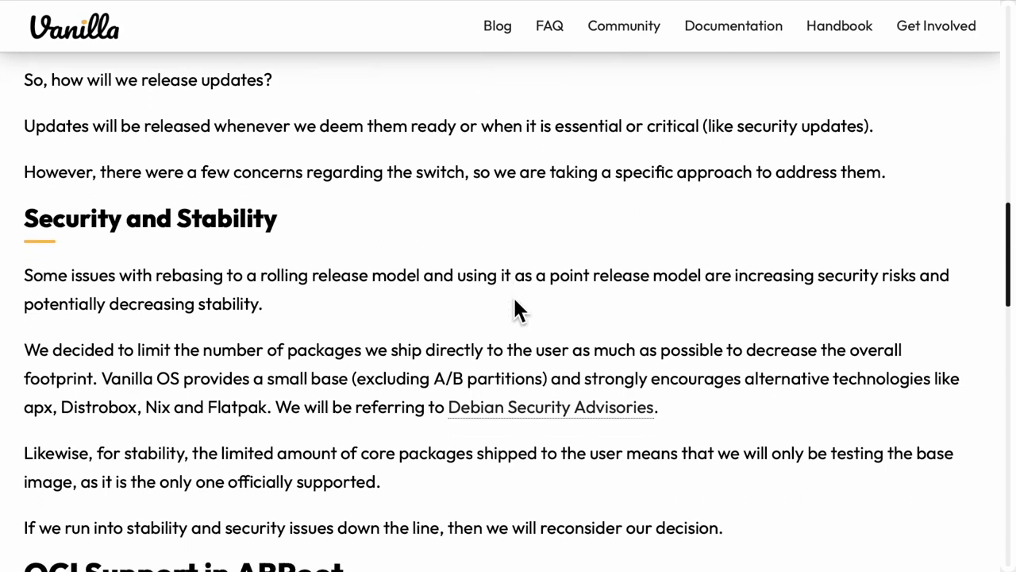
pyautogui.scroll(3, 513, 297)
pyautogui.scroll(8, 512, 295)
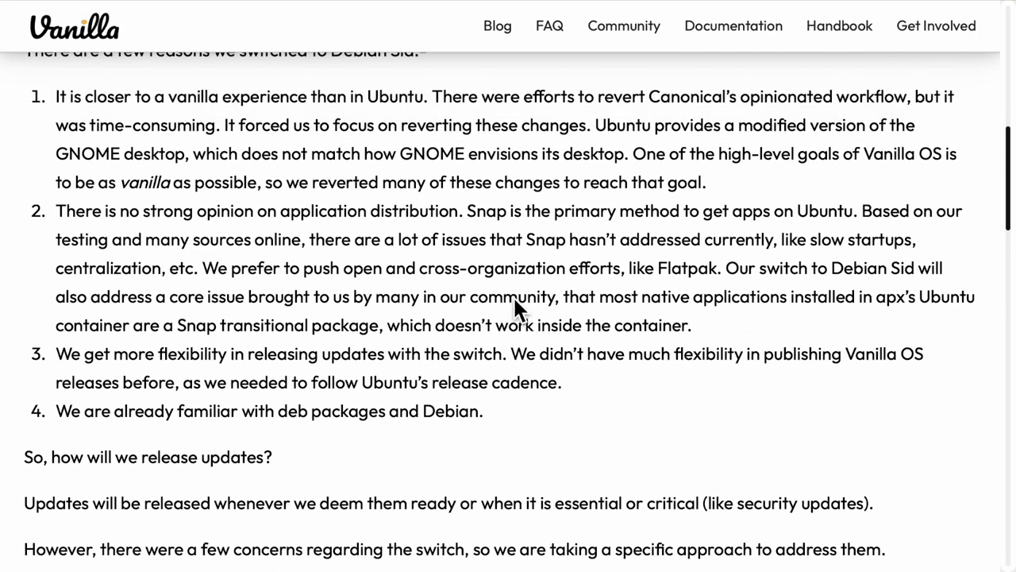
pyautogui.scroll(10, 513, 295)
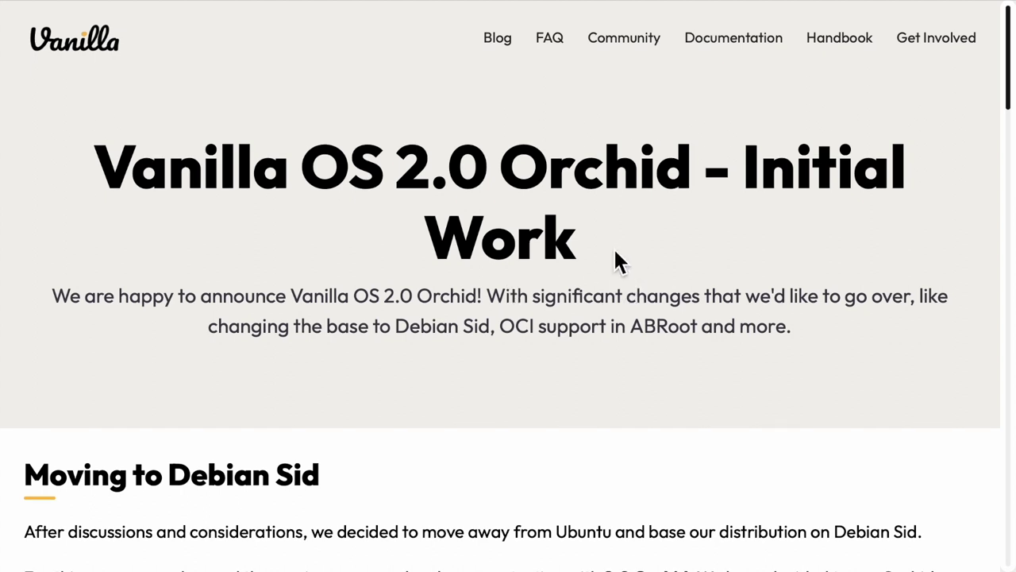
# Highlight and clear the article title, close GNOME Web, and open a new terminal with Ctrl+Alt+T.
pyautogui.moveTo(616, 255); pyautogui.dragTo(646, 226)
pyautogui.click(100, 188)
pyautogui.click(647, 215)
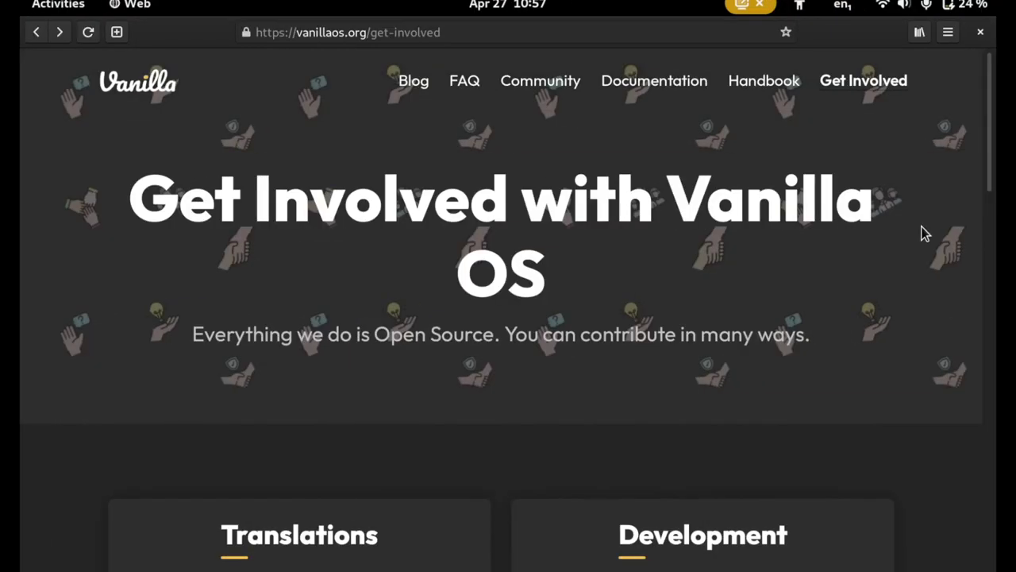
pyautogui.click(981, 33)
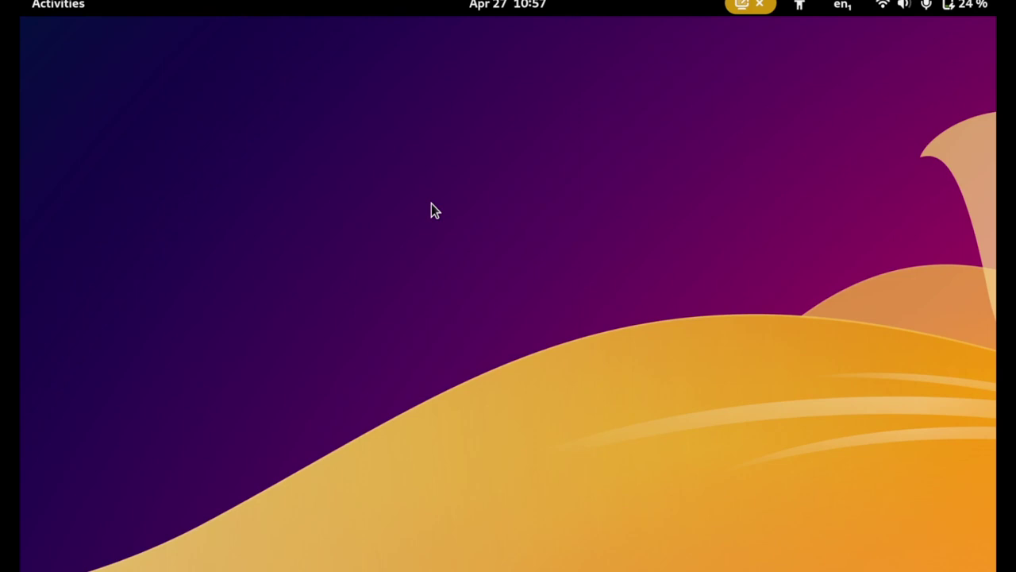
pyautogui.hotkey('ctrl', 'alt', 't')
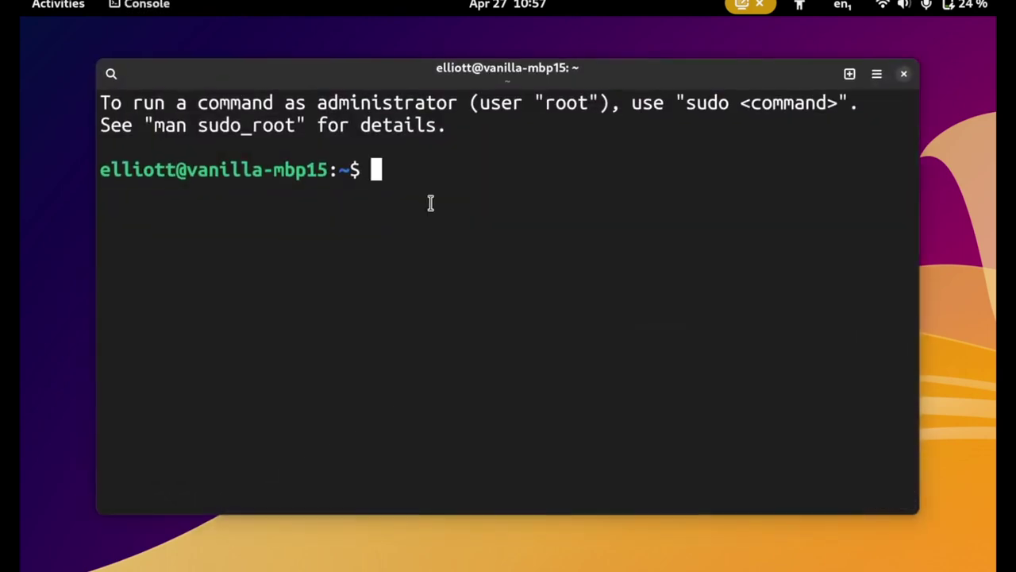
# Type apx without running it, close Console, and bring up the Activities app grid.
pyautogui.write('apx')
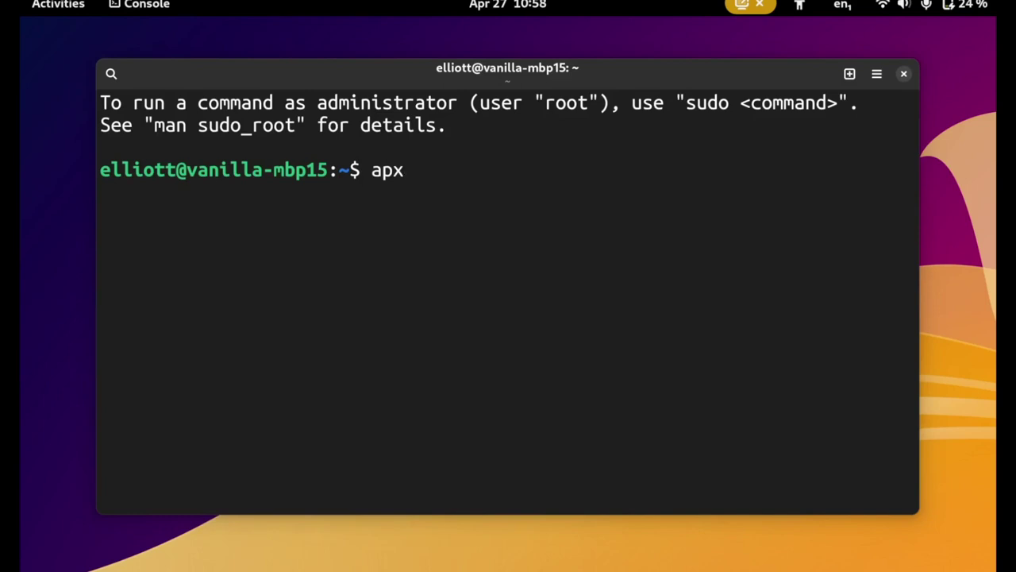
pyautogui.click(903, 74)
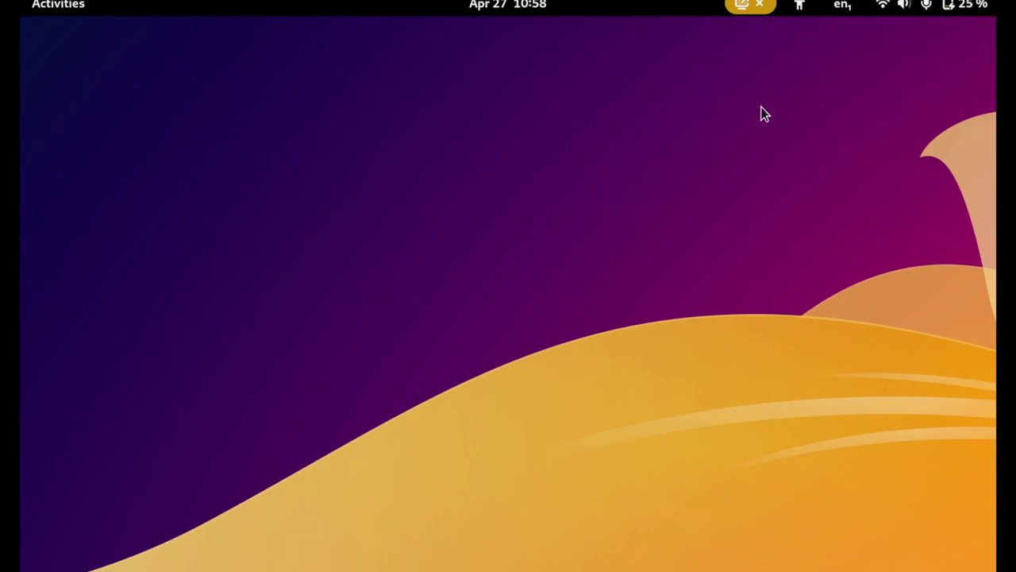
pyautogui.press('super')
pyautogui.press('super')
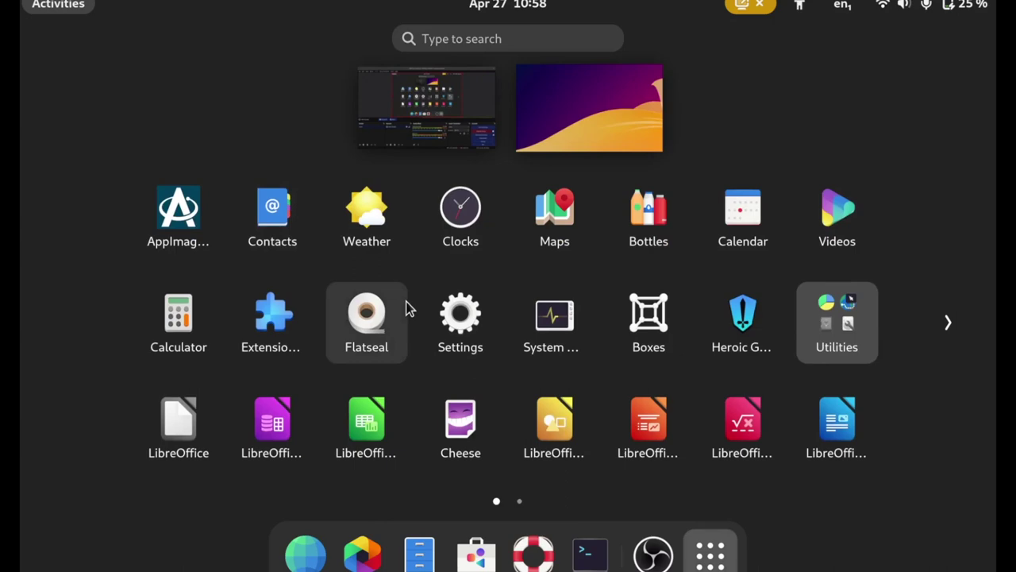
# Launch Lutris (on apx_managed_dnf) from the second page of the app grid.
pyautogui.scroll(-1, 406, 306)
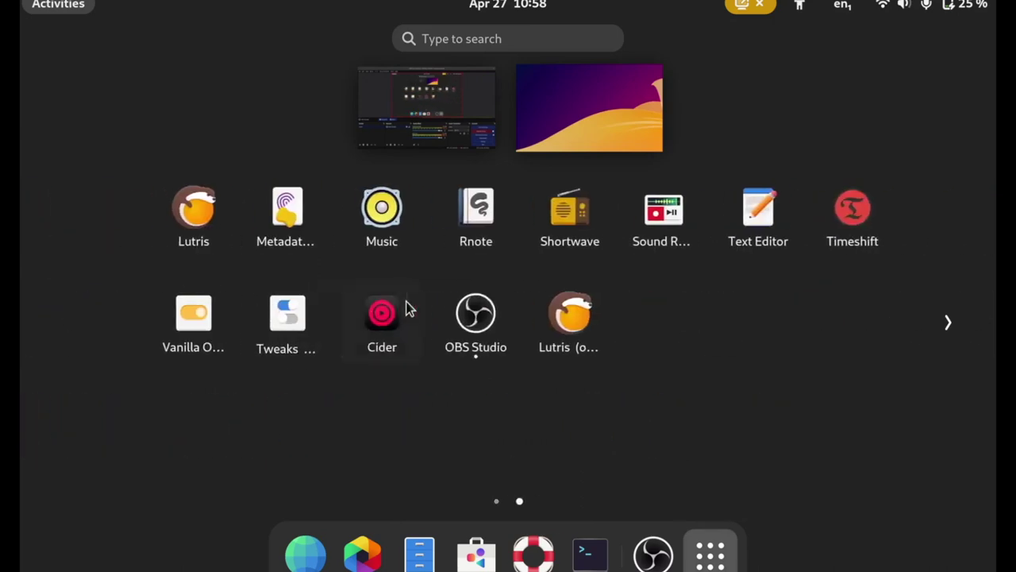
pyautogui.click(576, 341)
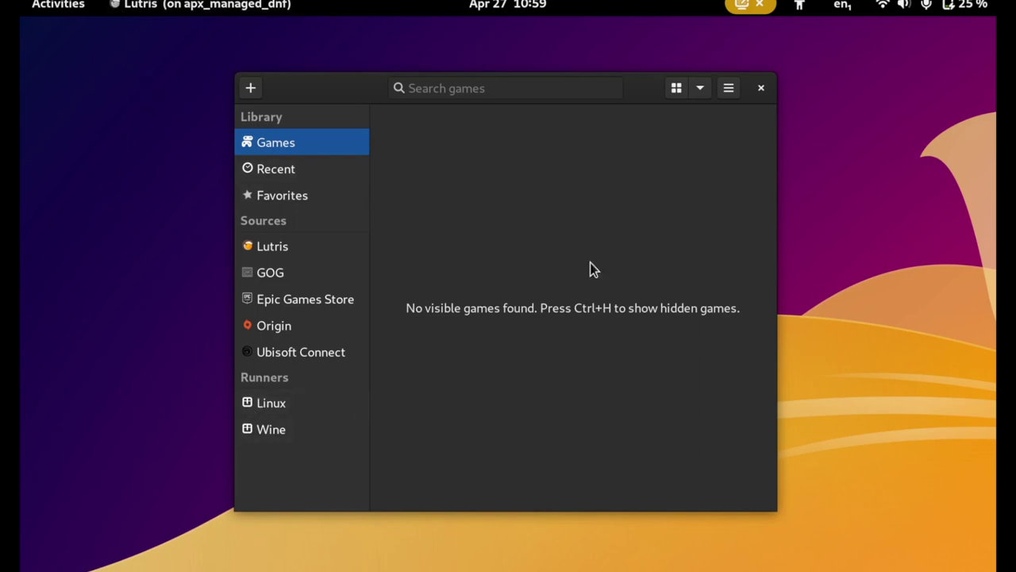
# Toggle the applications overview and back, then nudge the Lutris window slightly left.
pyautogui.press('super+a')
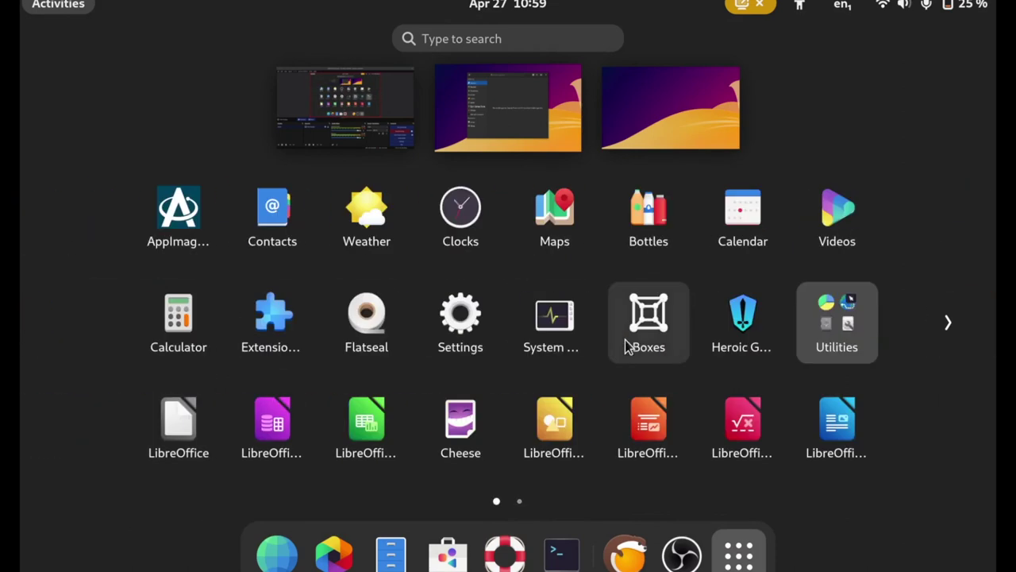
pyautogui.click(618, 259)
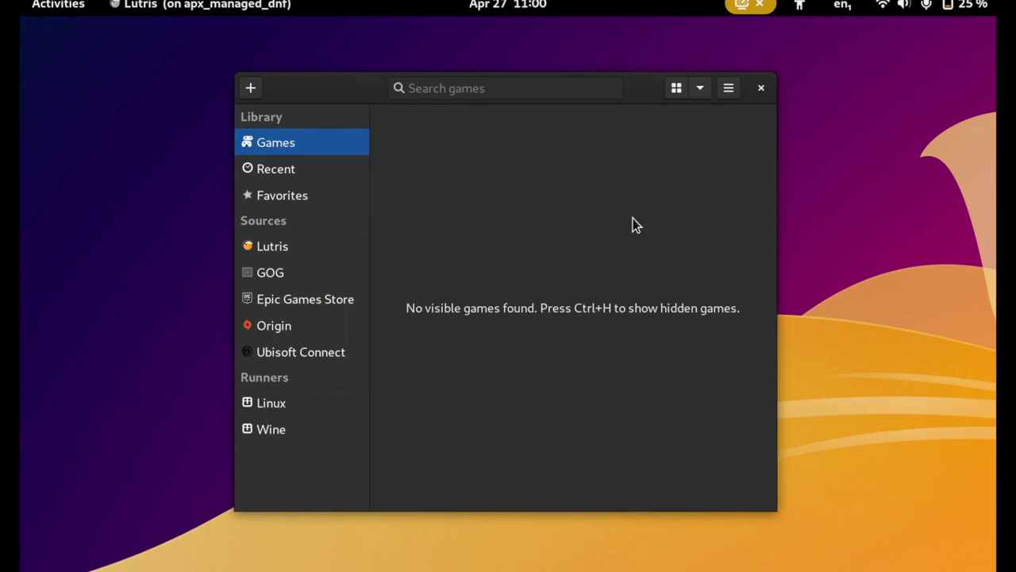
pyautogui.moveTo(348, 91); pyautogui.dragTo(329, 91)
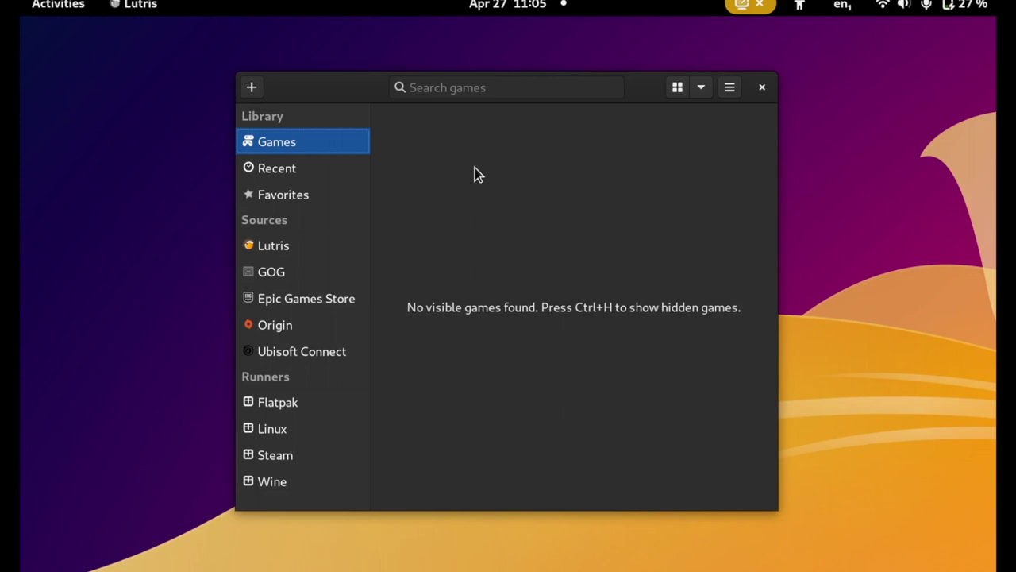
pyautogui.moveTo(348, 82); pyautogui.dragTo(340, 84)
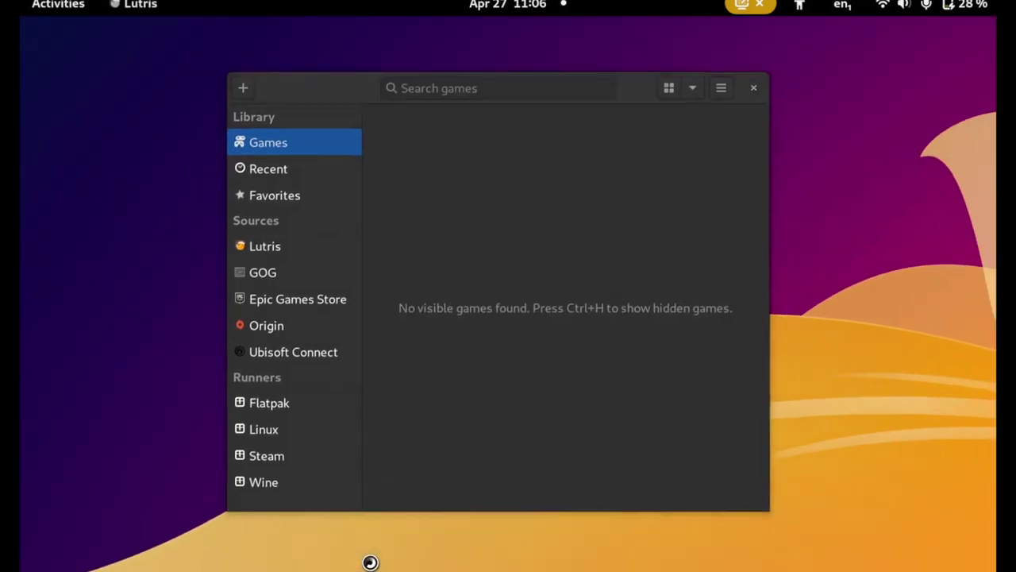
pyautogui.click(368, 560)
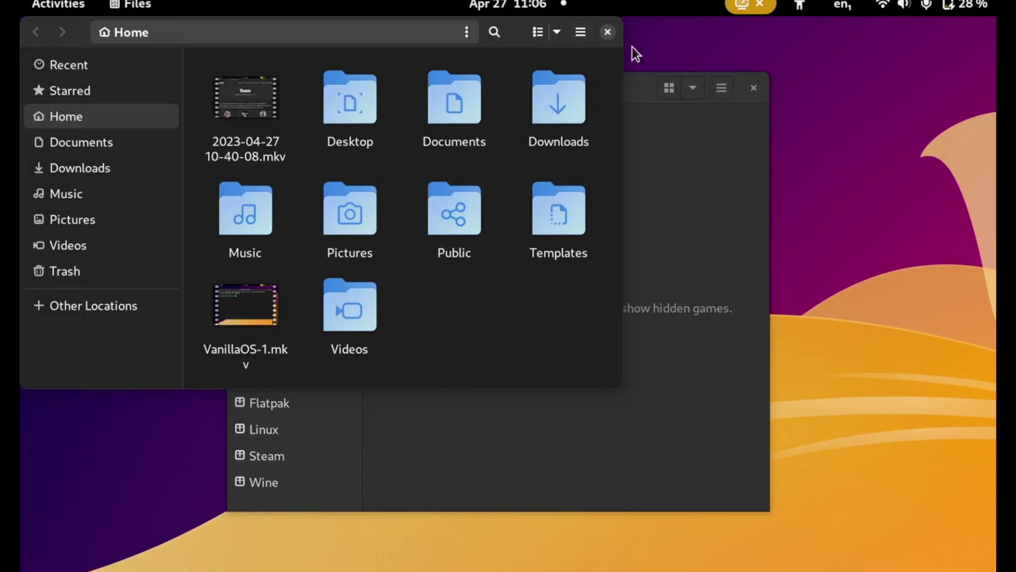
# Close the Files window so Cider comes into view.
pyautogui.click(606, 33)
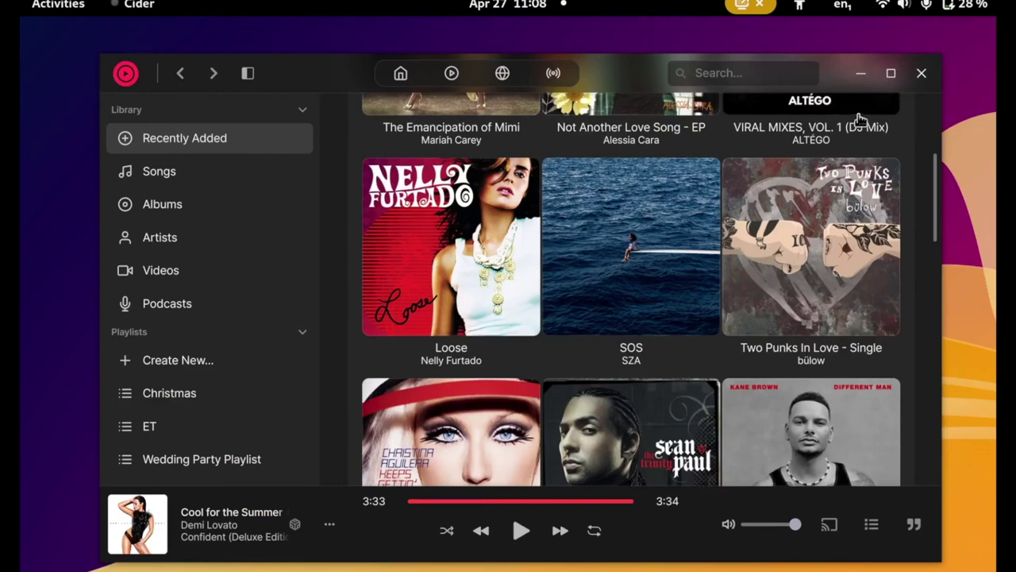
# Bring Lutris into view and flip between the Cider and Lutris workspaces.
pyautogui.click(860, 72)
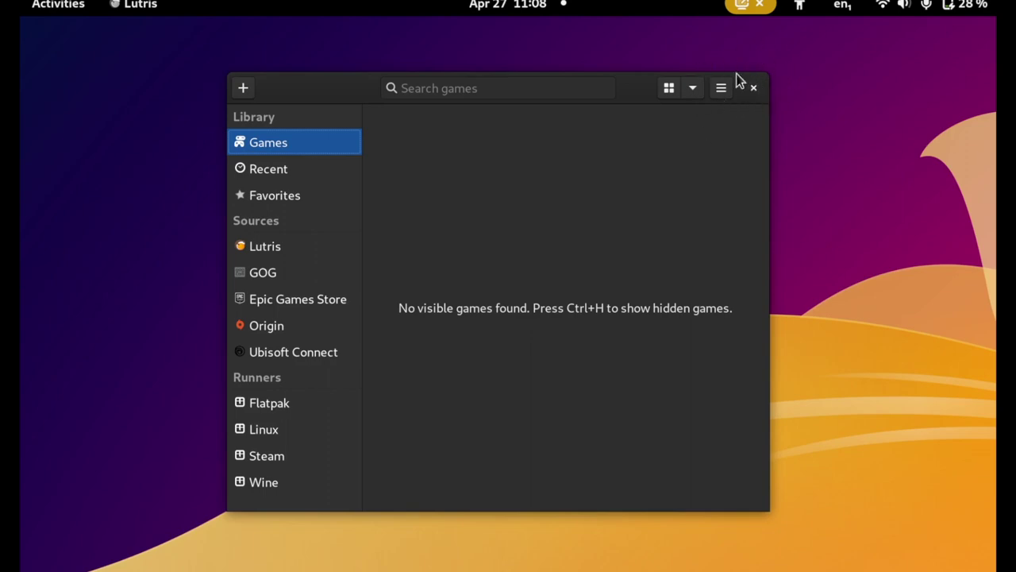
pyautogui.hotkey('ctrl', 'alt', 'Left')
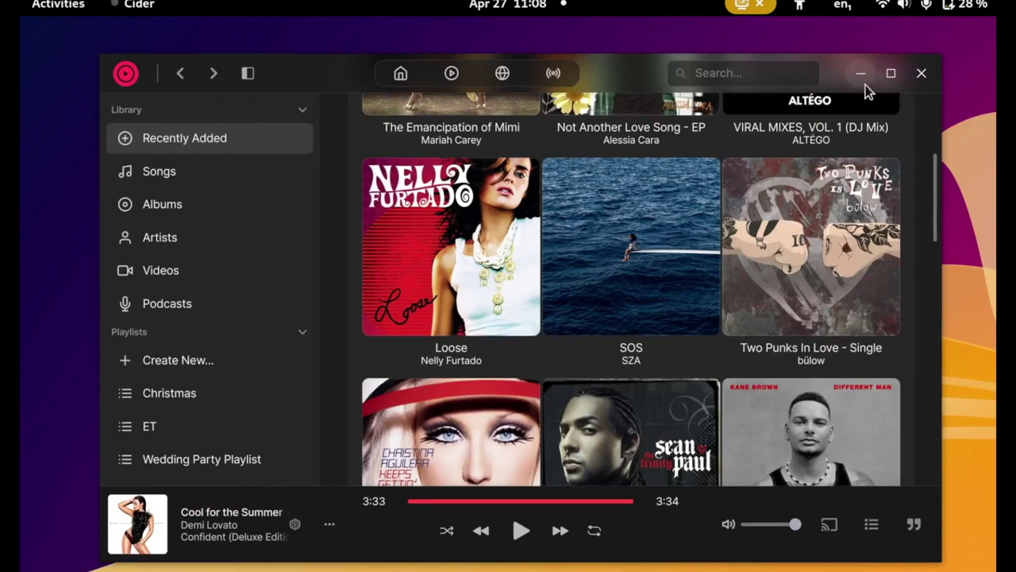
pyautogui.moveTo(810, 105)
pyautogui.hotkey('ctrl', 'alt', 'Right')
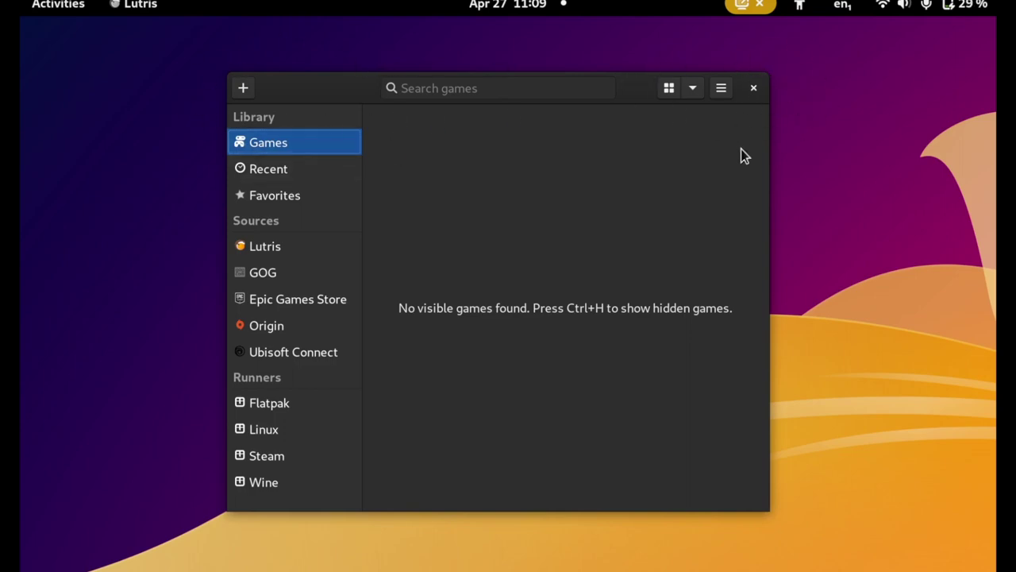
pyautogui.press('super+Page_Up')
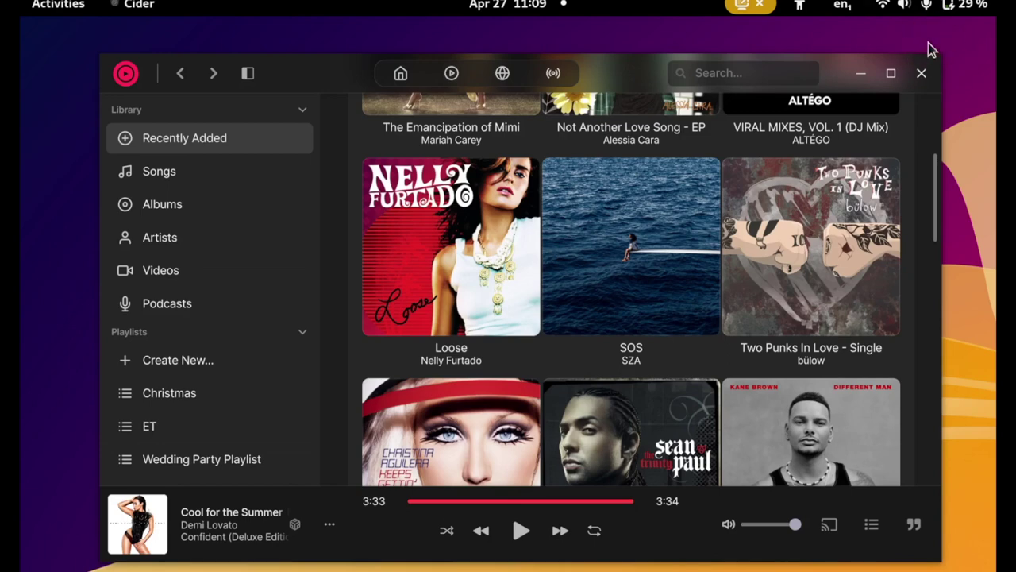
pyautogui.moveTo(557, 304)
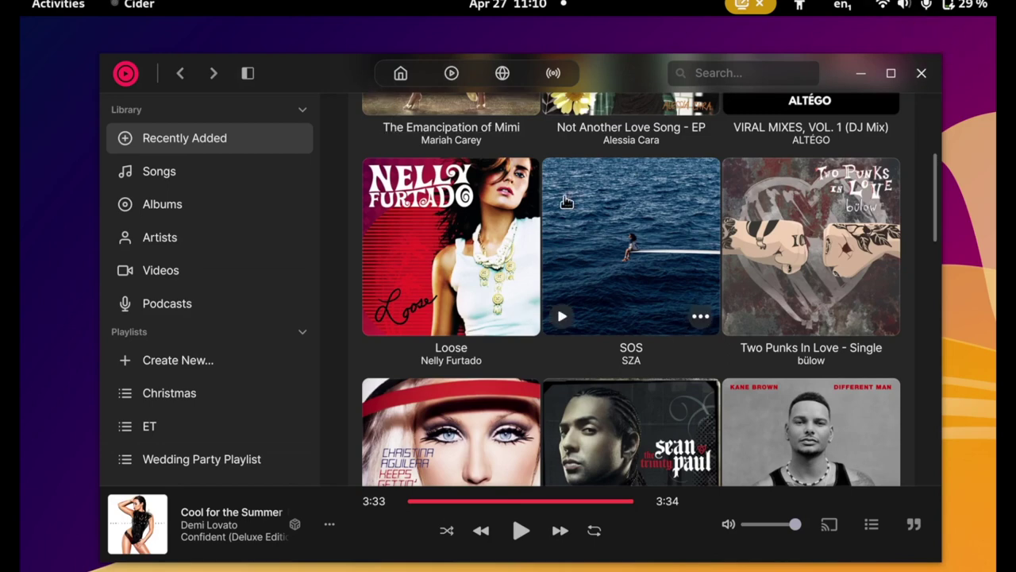
pyautogui.scroll(-8, 542, 277)
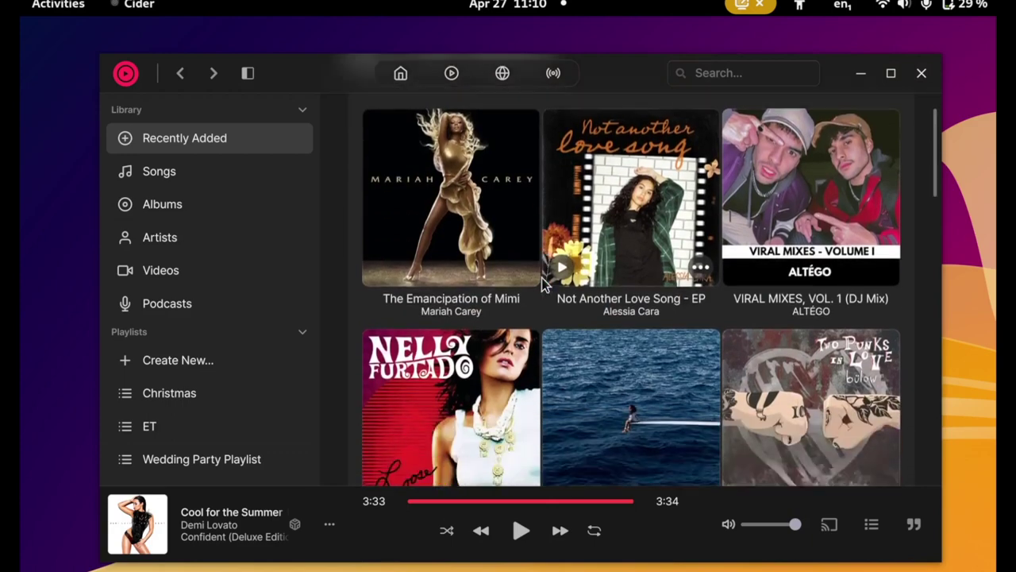
pyautogui.scroll(-10, 542, 277)
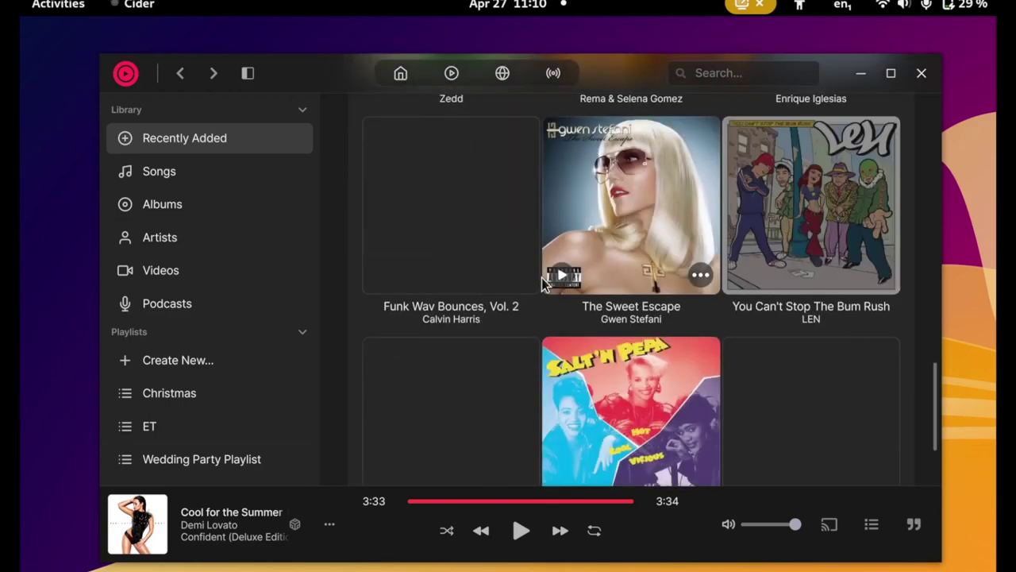